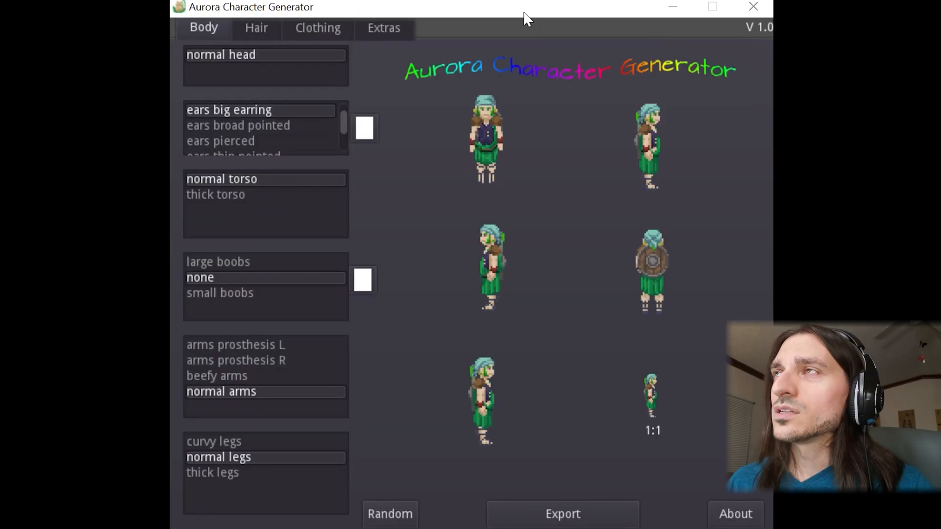
Step: Dismiss the license welcome notice and generate a random character
{"action": "left_click_drag", "start_coordinate": [525, 15], "coordinate": [458, 21]}
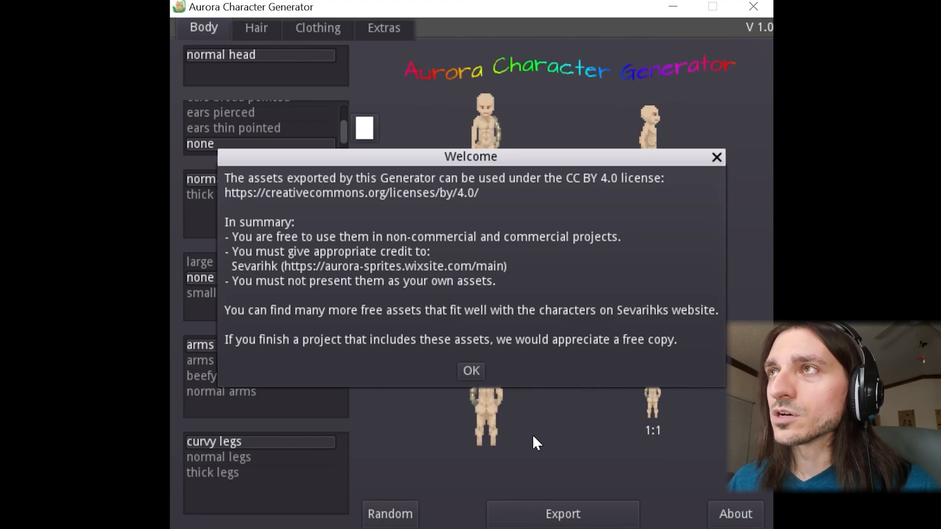
{"action": "left_click", "coordinate": [471, 371]}
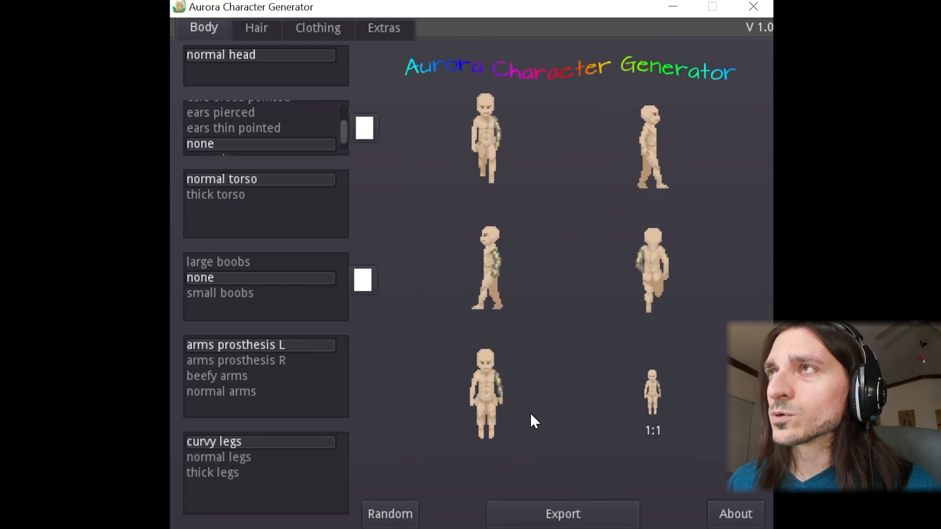
{"action": "left_click", "coordinate": [391, 514]}
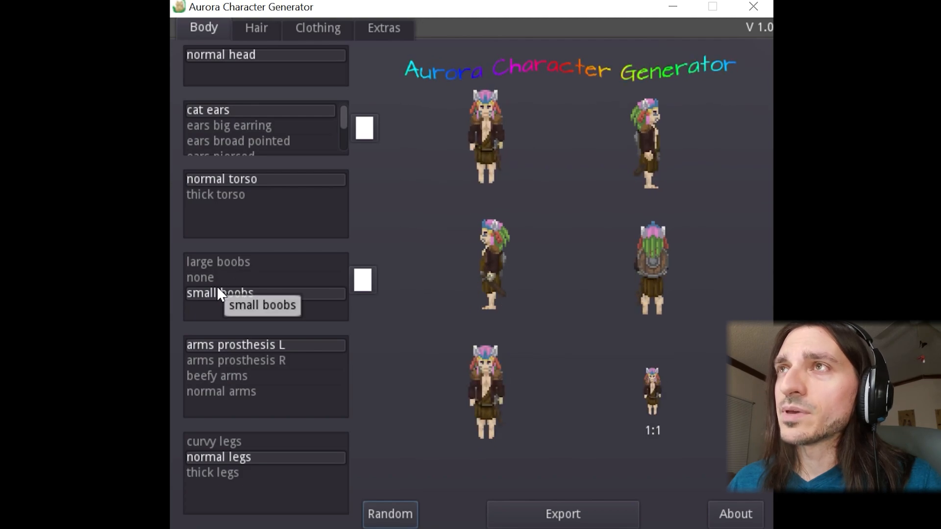
Step: Compare large boobs with small boobs on the character, ending on small boobs
{"action": "left_click", "coordinate": [231, 261]}
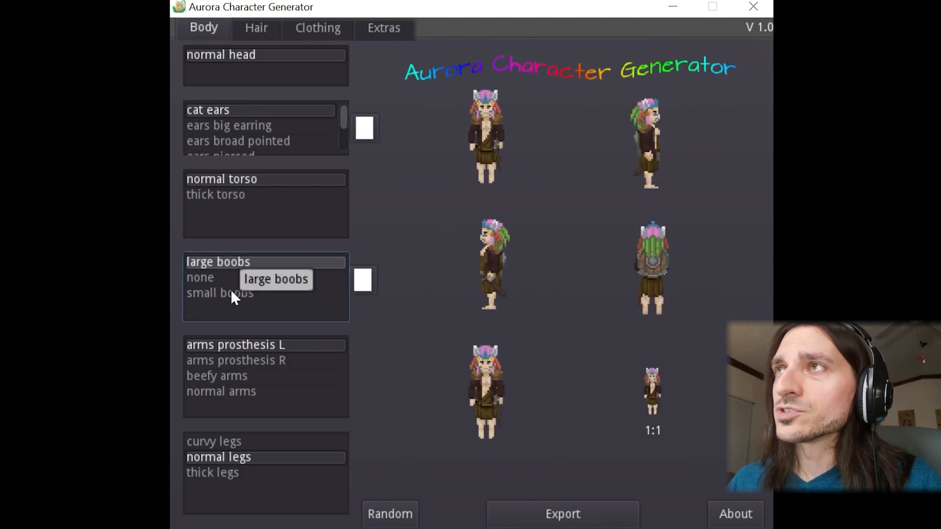
{"action": "left_click", "coordinate": [231, 290]}
{"action": "left_click", "coordinate": [234, 261]}
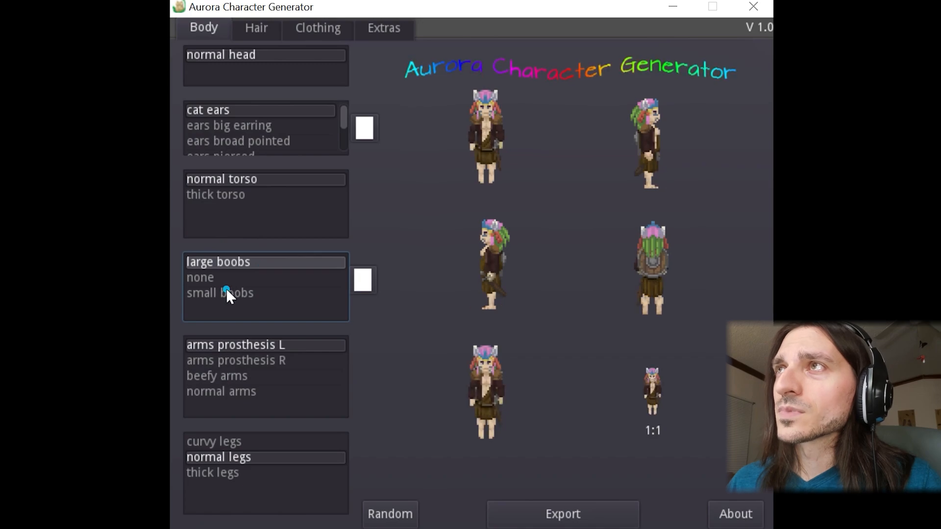
{"action": "left_click", "coordinate": [226, 292]}
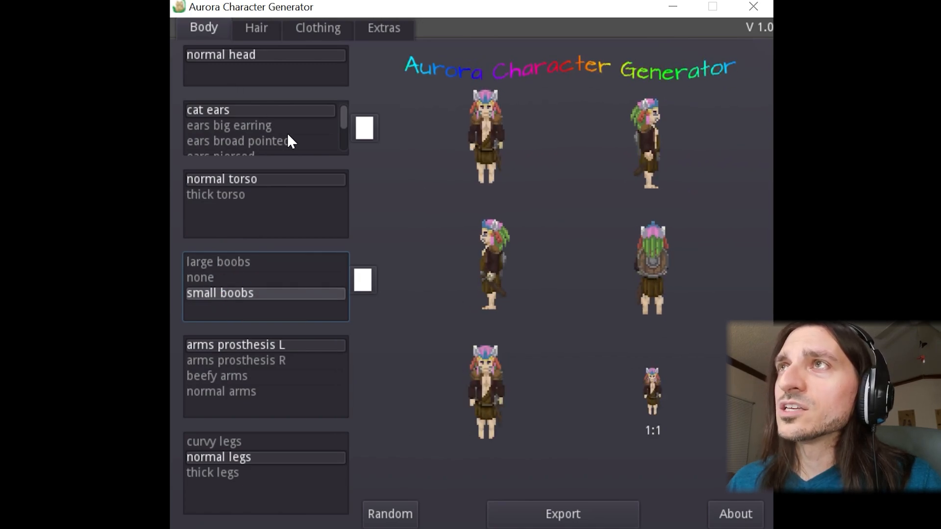
Step: Look through the ear styles, try beefy arms, and set the arms to normal arms
{"action": "scroll", "coordinate": [317, 125], "scroll_direction": "down", "scroll_amount": 3}
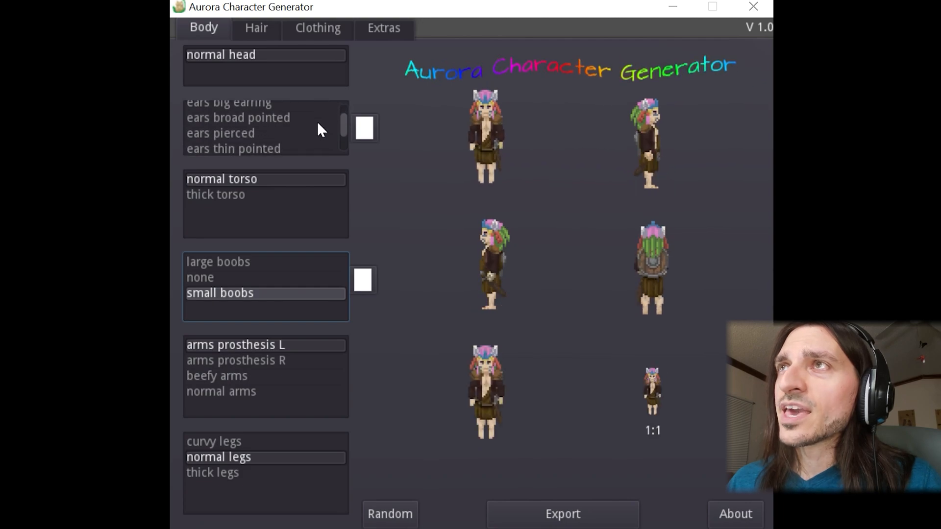
{"action": "left_click", "coordinate": [240, 375]}
{"action": "left_click", "coordinate": [237, 391]}
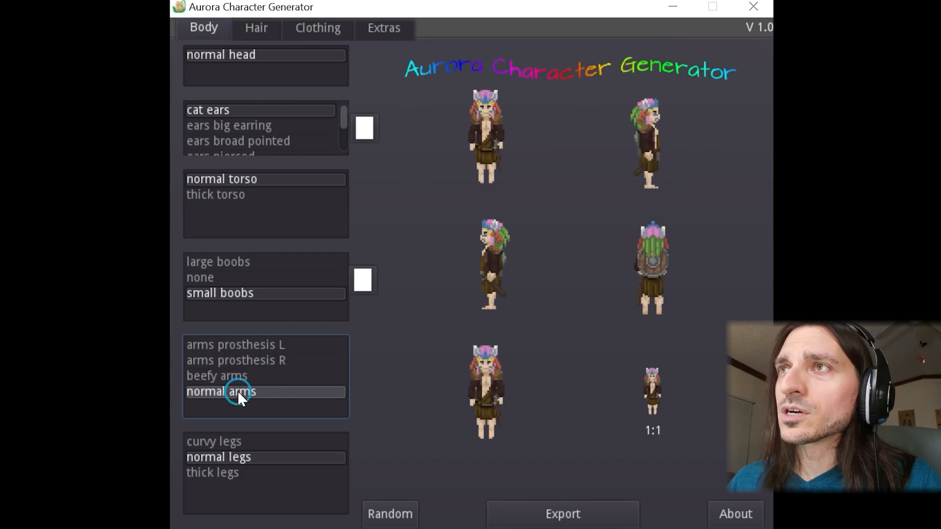
Step: Try curvy legs, set the legs to thick legs, and open the hair options
{"action": "left_click", "coordinate": [224, 444]}
{"action": "left_click", "coordinate": [233, 472]}
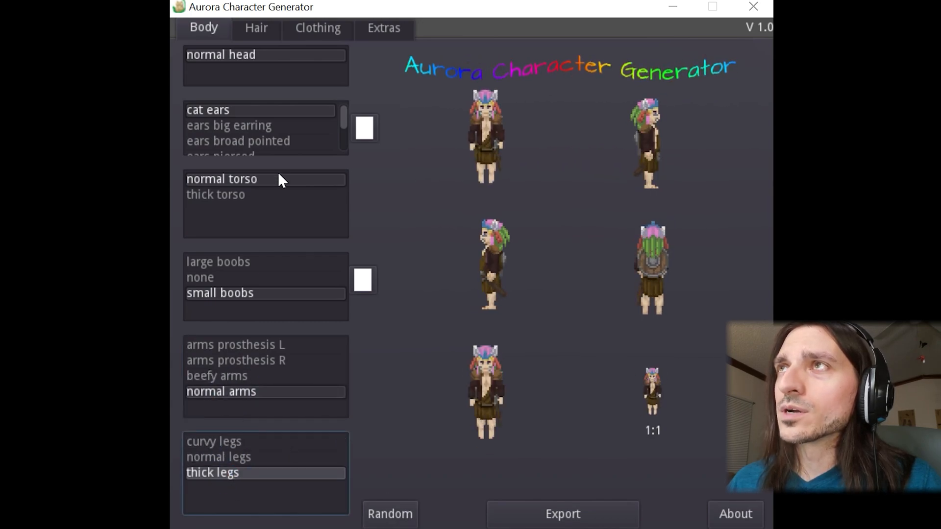
{"action": "left_click", "coordinate": [253, 28]}
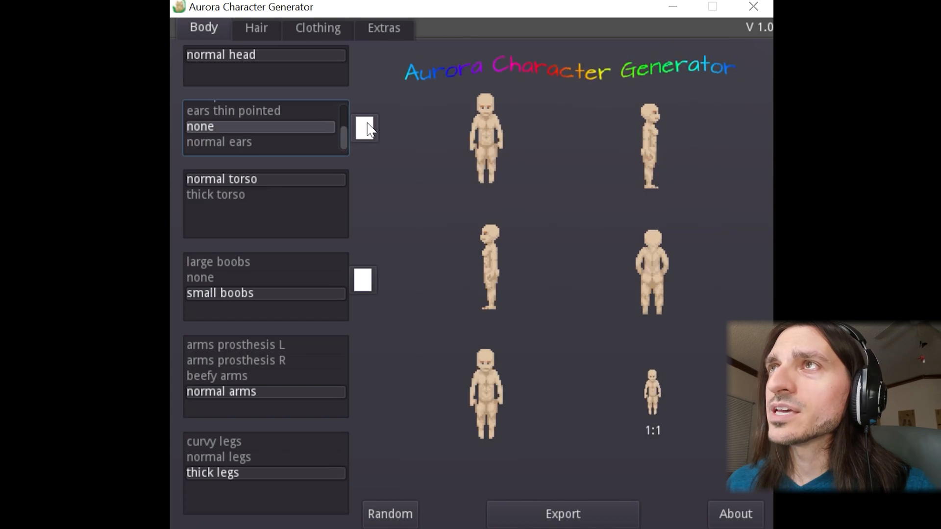
Step: Try the thick torso on the bare character and return to the normal torso
{"action": "left_click_drag", "start_coordinate": [343, 129], "coordinate": [344, 114]}
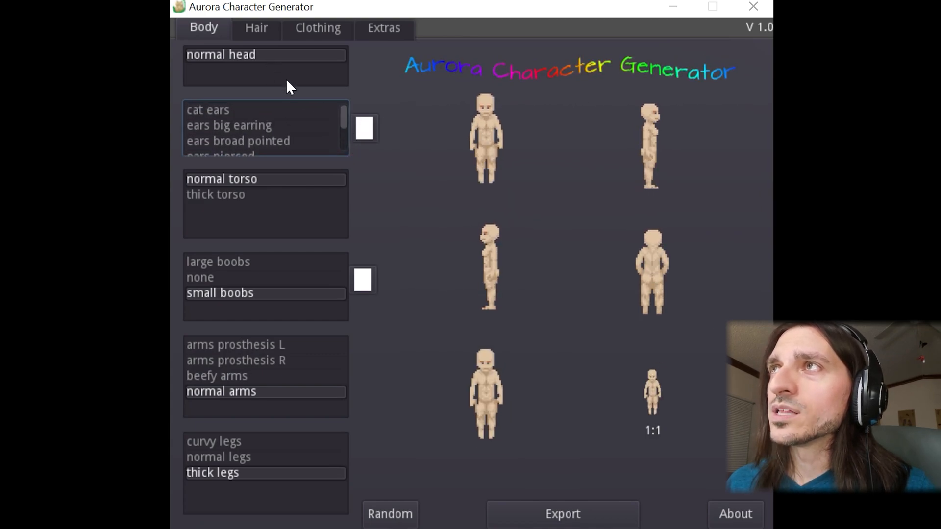
{"action": "left_click", "coordinate": [237, 194]}
{"action": "left_click", "coordinate": [246, 178]}
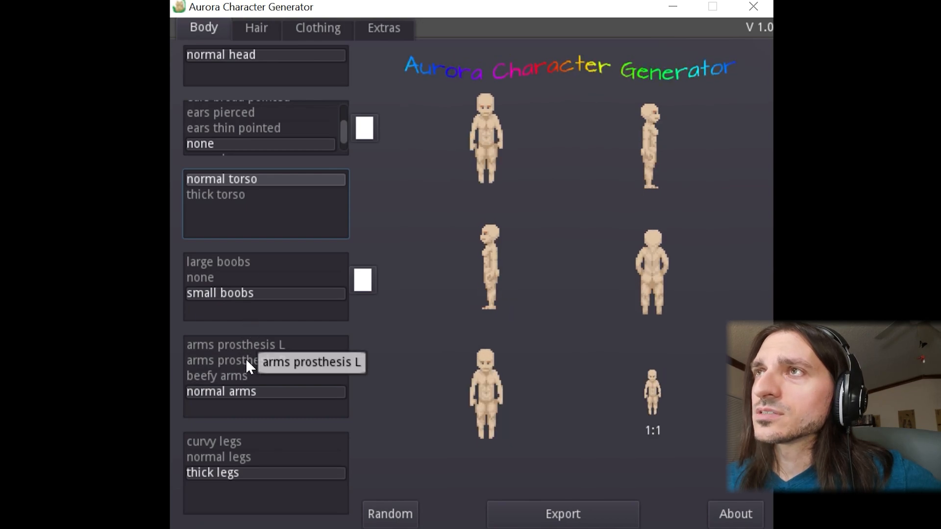
Step: Compare curvy legs with normal legs and set the character's legs to normal legs
{"action": "left_click", "coordinate": [224, 457]}
{"action": "left_click", "coordinate": [233, 436]}
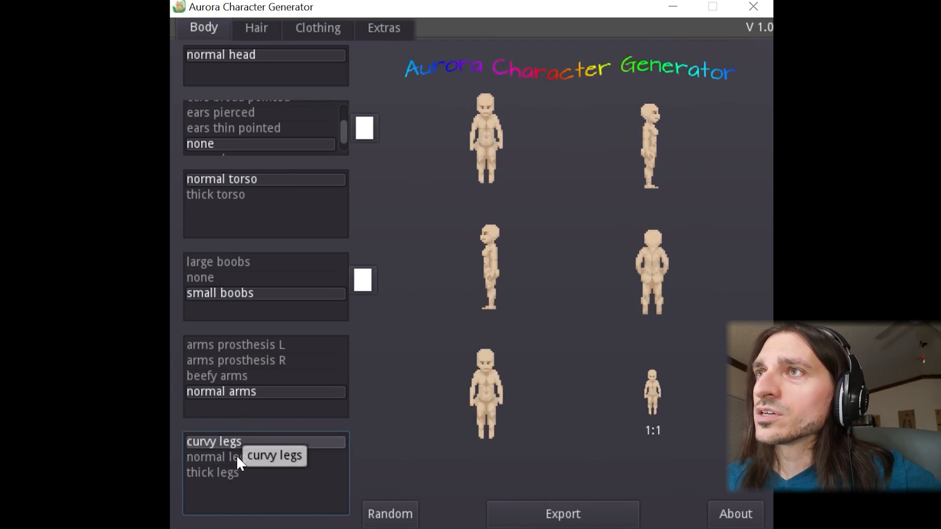
{"action": "left_click", "coordinate": [236, 457]}
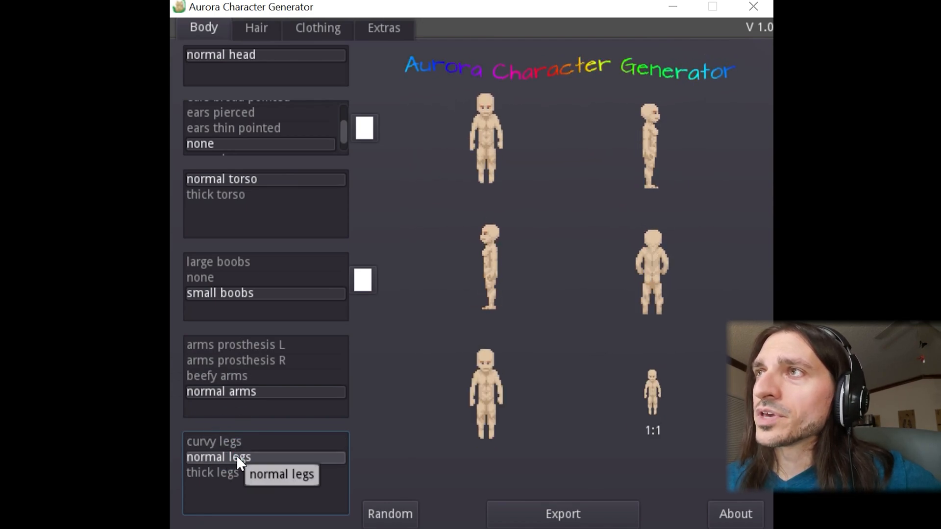
{"action": "left_click", "coordinate": [236, 441]}
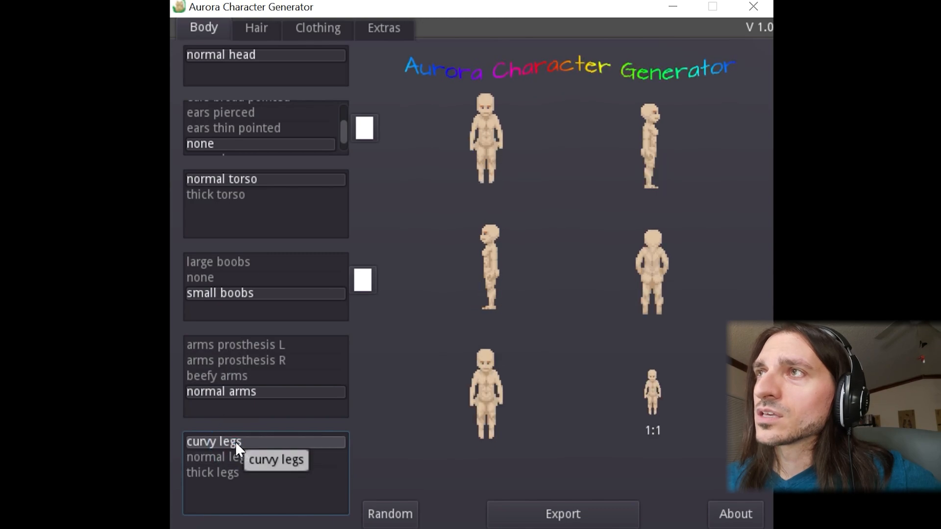
{"action": "left_click", "coordinate": [239, 458]}
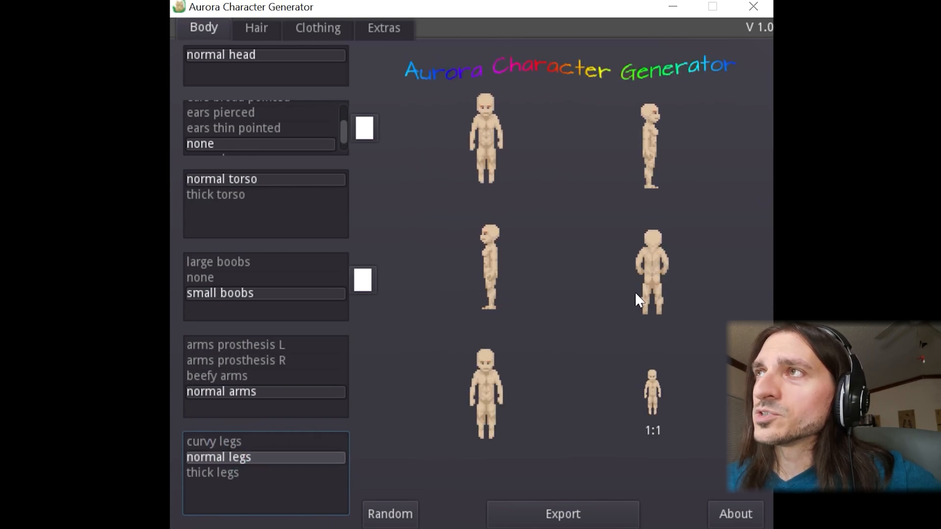
{"action": "left_click", "coordinate": [235, 442]}
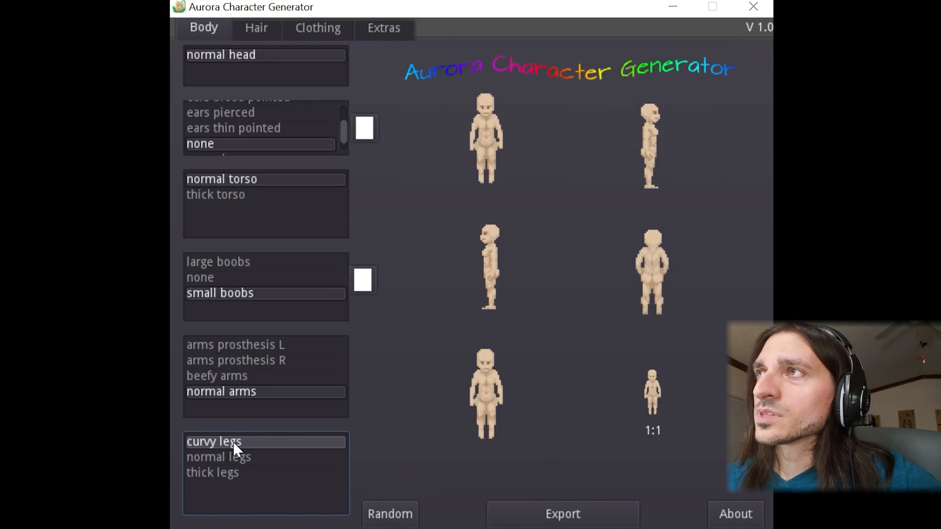
{"action": "left_click", "coordinate": [229, 458]}
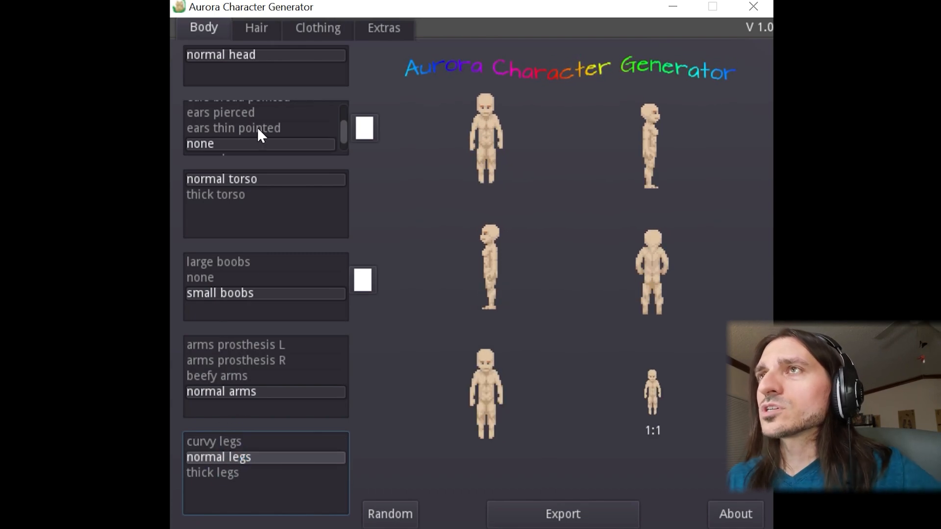
Step: Try the normal, pierced and big earring ear styles, and set the ears to ears broad pointed
{"action": "scroll", "coordinate": [269, 137], "scroll_direction": "up", "scroll_amount": 1}
{"action": "scroll", "coordinate": [268, 141], "scroll_direction": "up", "scroll_amount": 2}
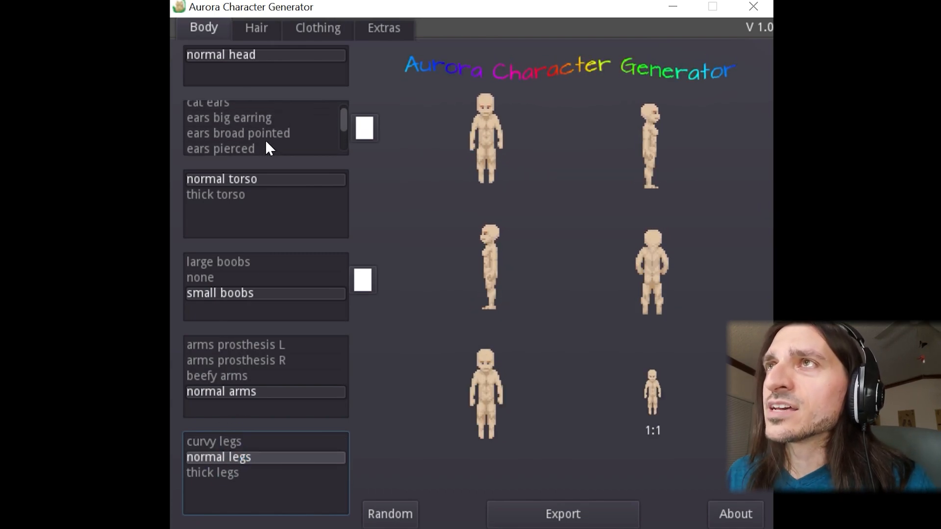
{"action": "scroll", "coordinate": [263, 139], "scroll_direction": "down", "scroll_amount": 4}
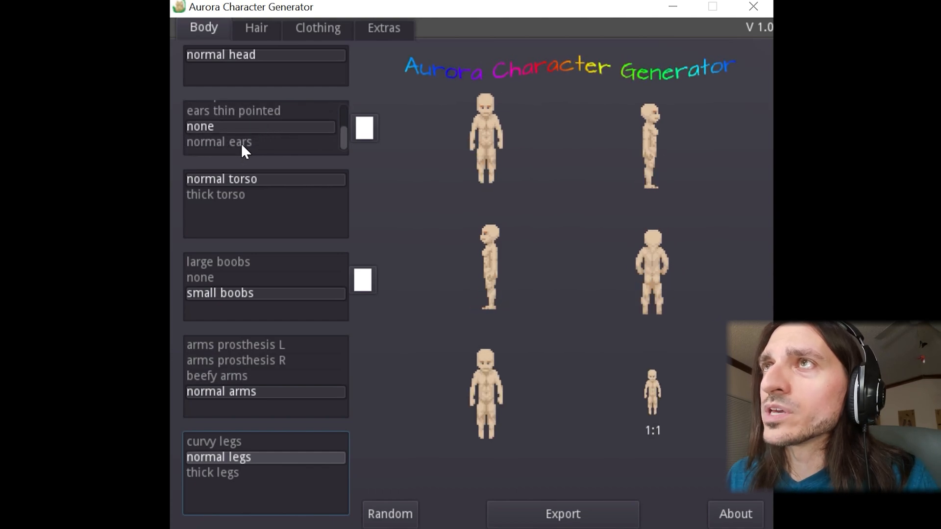
{"action": "left_click", "coordinate": [241, 142]}
{"action": "scroll", "coordinate": [250, 138], "scroll_direction": "up", "scroll_amount": 3}
{"action": "left_click", "coordinate": [250, 135]}
{"action": "left_click", "coordinate": [250, 125]}
{"action": "scroll", "coordinate": [252, 131], "scroll_direction": "up", "scroll_amount": 1}
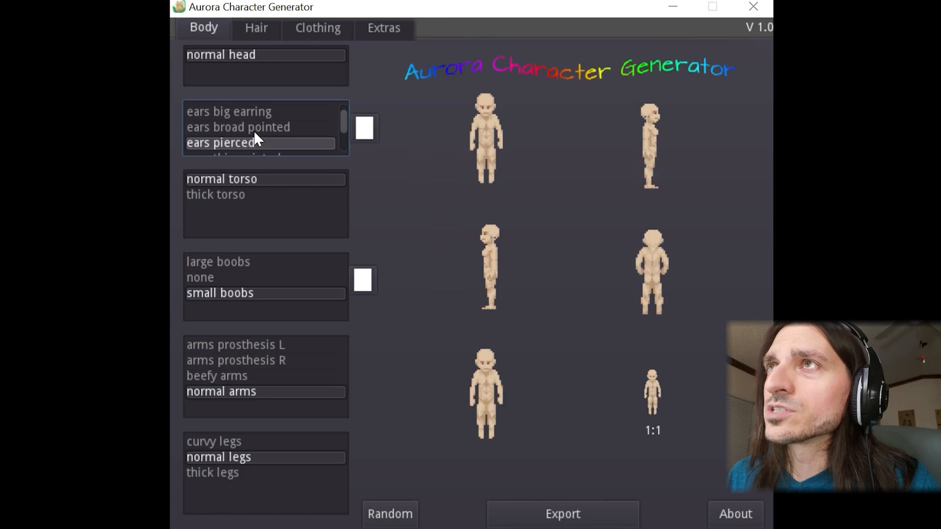
{"action": "left_click", "coordinate": [258, 127]}
{"action": "left_click", "coordinate": [263, 113]}
{"action": "scroll", "coordinate": [263, 112], "scroll_direction": "down", "scroll_amount": 2}
{"action": "scroll", "coordinate": [263, 113], "scroll_direction": "down", "scroll_amount": 1}
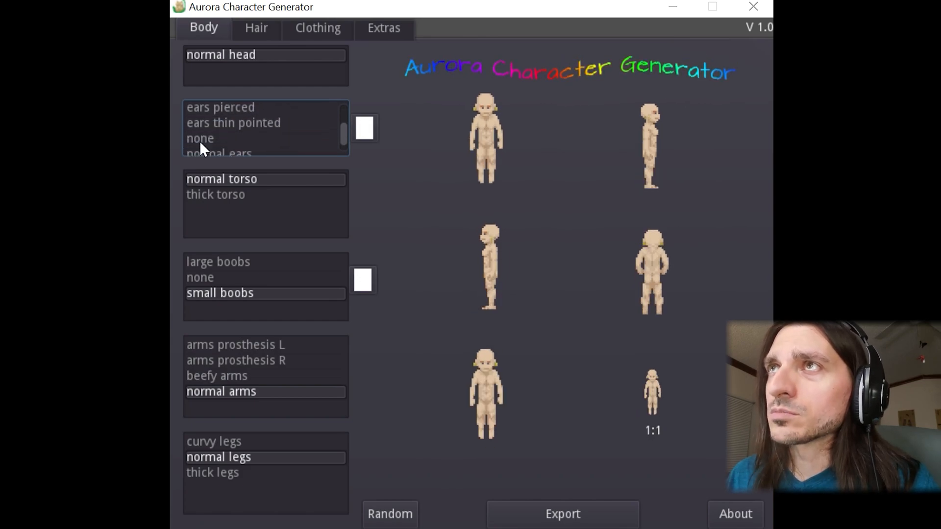
{"action": "scroll", "coordinate": [240, 131], "scroll_direction": "down", "scroll_amount": 1}
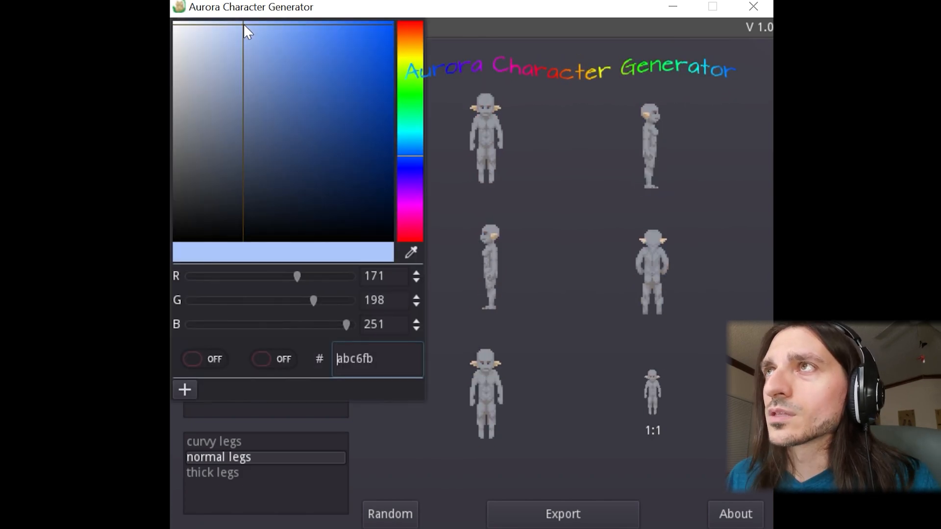
Step: Set the body color to light blue, hex acc9ff
{"action": "mouse_move", "coordinate": [243, 22]}
{"action": "left_mouse_down"}
{"action": "mouse_move", "coordinate": [250, 19]}
{"action": "mouse_move", "coordinate": [244, 24]}
{"action": "left_mouse_up"}
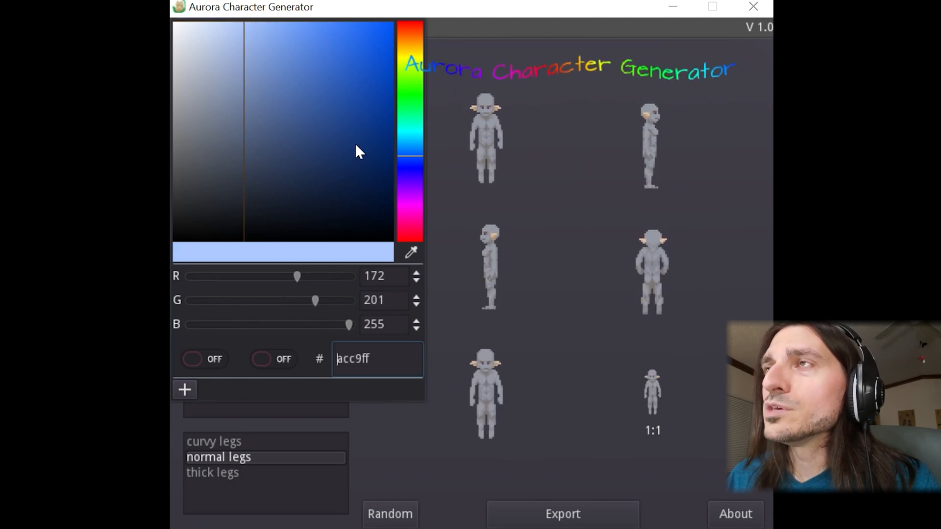
{"action": "left_click", "coordinate": [387, 448]}
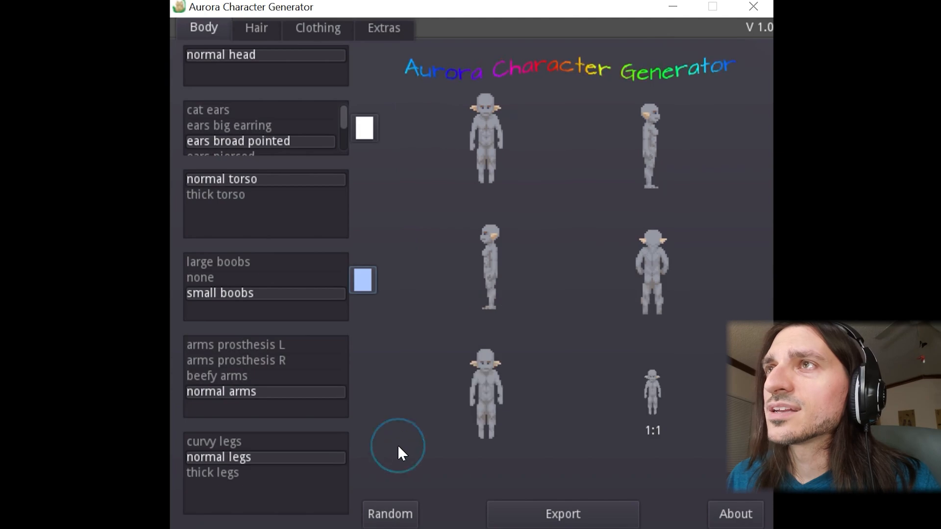
Step: Copy the hex code acc9ff from the body color for matching the ears
{"action": "left_click", "coordinate": [363, 128]}
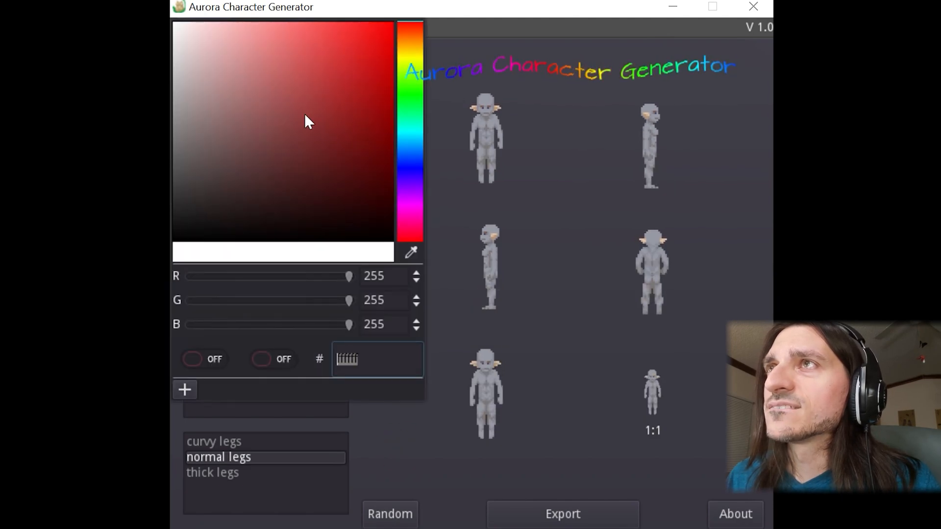
{"action": "left_click", "coordinate": [454, 278]}
{"action": "left_click", "coordinate": [362, 280]}
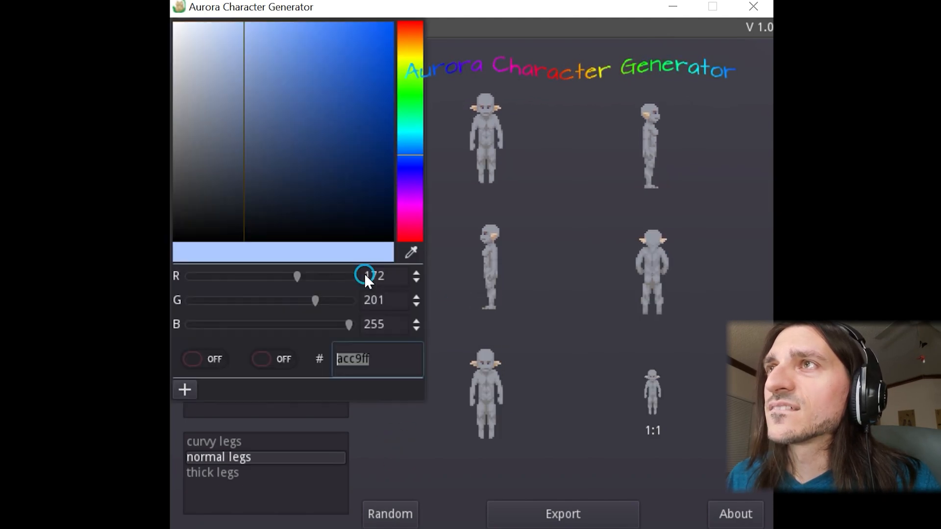
{"action": "left_click", "coordinate": [389, 355]}
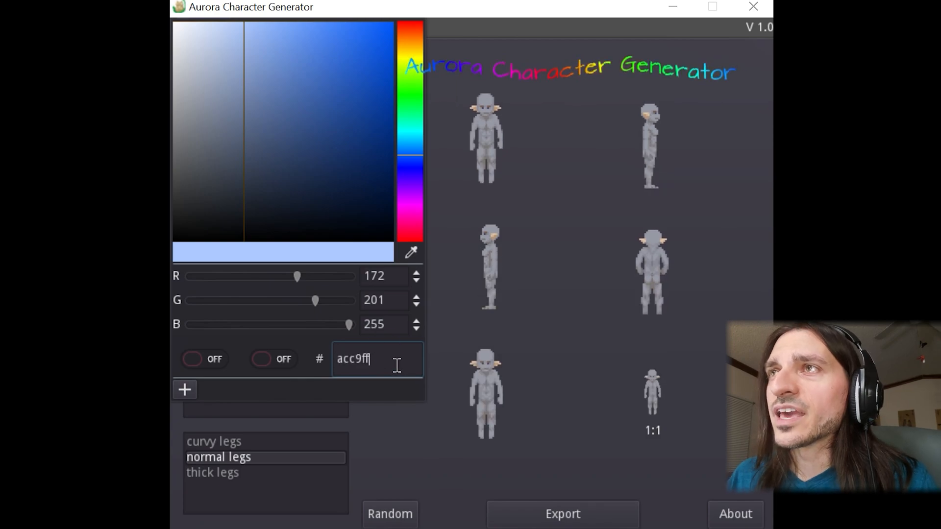
{"action": "left_click", "coordinate": [395, 362]}
{"action": "left_click_drag", "start_coordinate": [395, 363], "coordinate": [320, 358]}
{"action": "key", "text": "ctrl+c"}
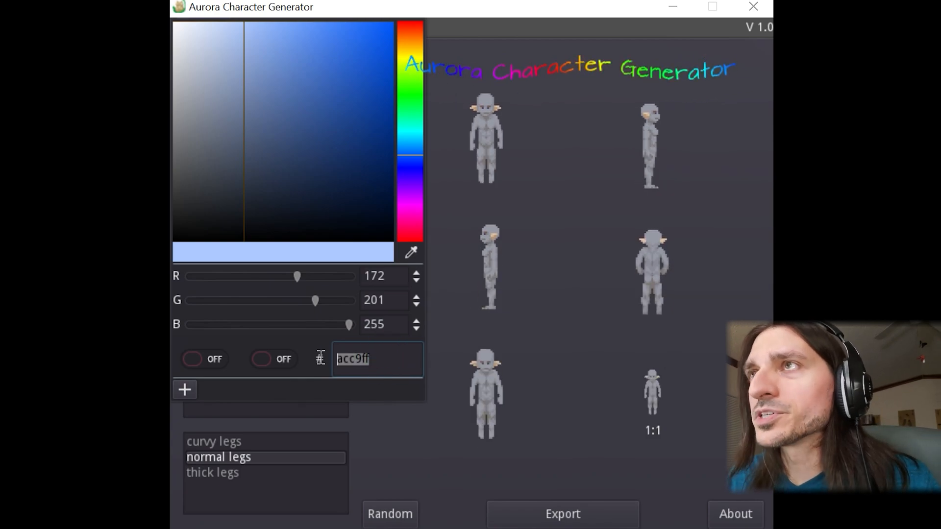
{"action": "left_click", "coordinate": [395, 432]}
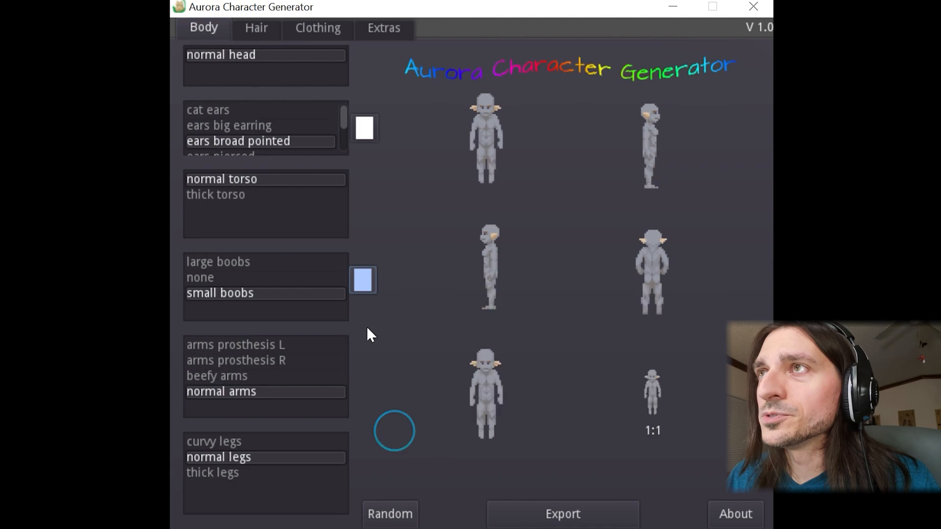
Step: Set the ear color to the copied hex code acc9ff so the ears match the body
{"action": "left_click", "coordinate": [363, 132]}
{"action": "left_click", "coordinate": [379, 360]}
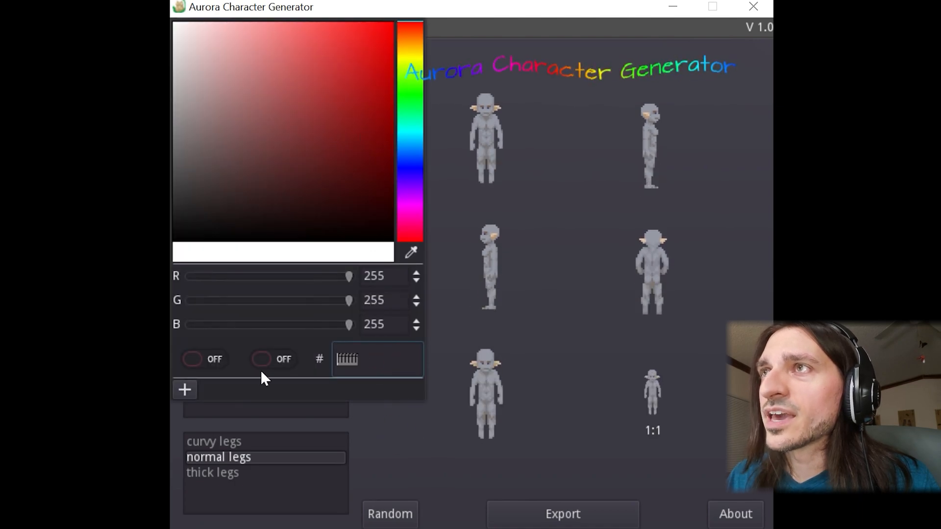
{"action": "key", "text": "ctrl+v"}
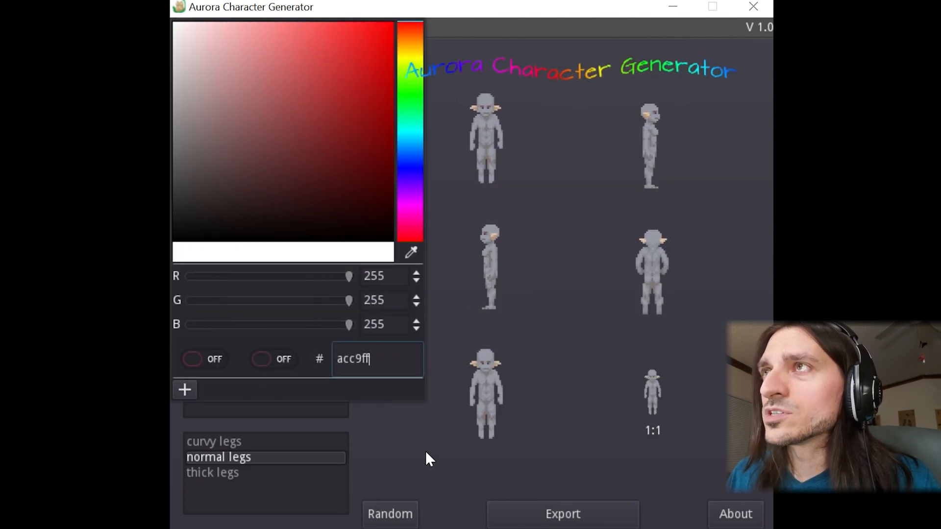
{"action": "key", "text": "Return"}
{"action": "left_click", "coordinate": [437, 322]}
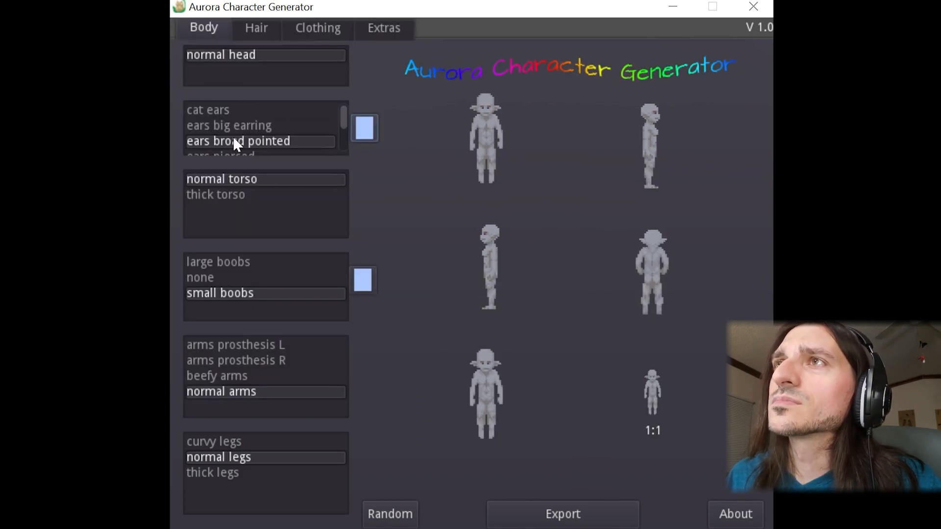
Step: Open the hair options and give the character the zylinder hat
{"action": "left_click", "coordinate": [262, 25]}
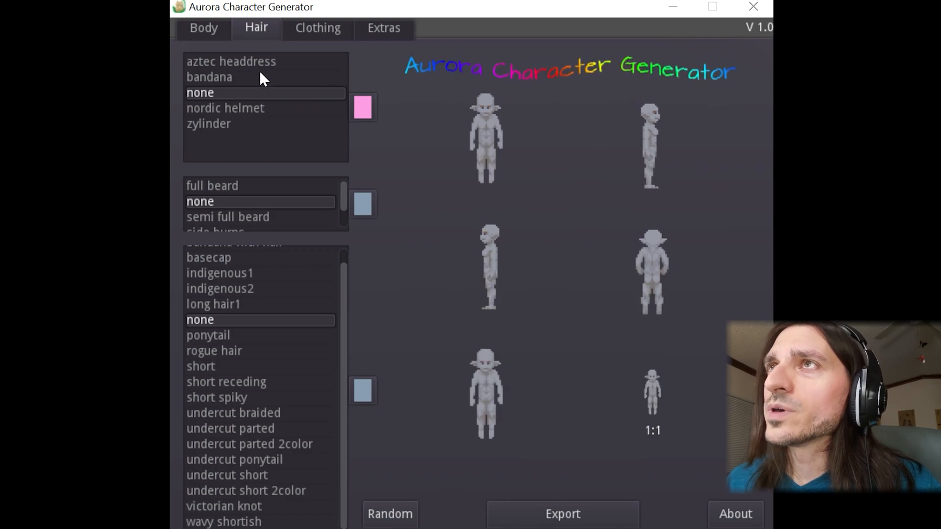
{"action": "left_click", "coordinate": [216, 123]}
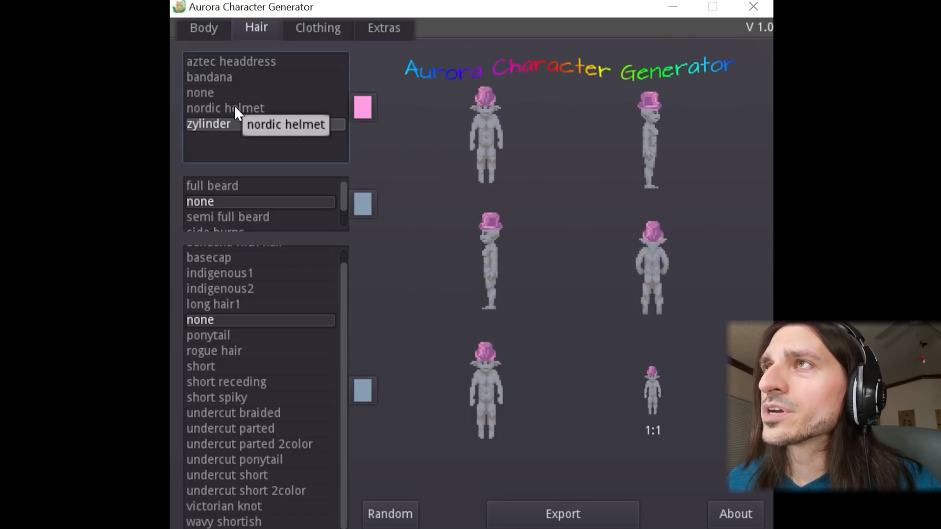
Step: Try the nordic helmet, the bandana and the aztec headdress, and leave the character without headwear
{"action": "left_click", "coordinate": [231, 109]}
{"action": "left_click", "coordinate": [222, 93]}
{"action": "left_click", "coordinate": [223, 76]}
{"action": "left_click", "coordinate": [225, 60]}
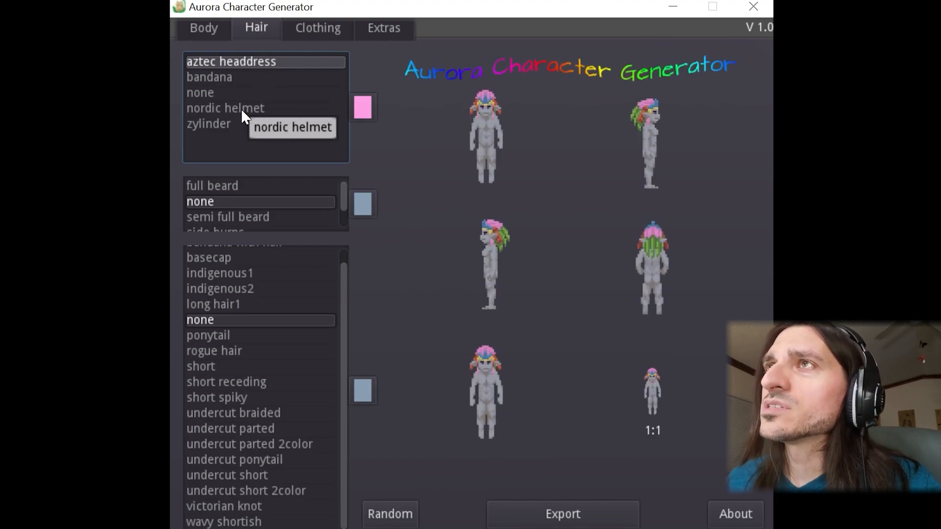
{"action": "left_click", "coordinate": [214, 92]}
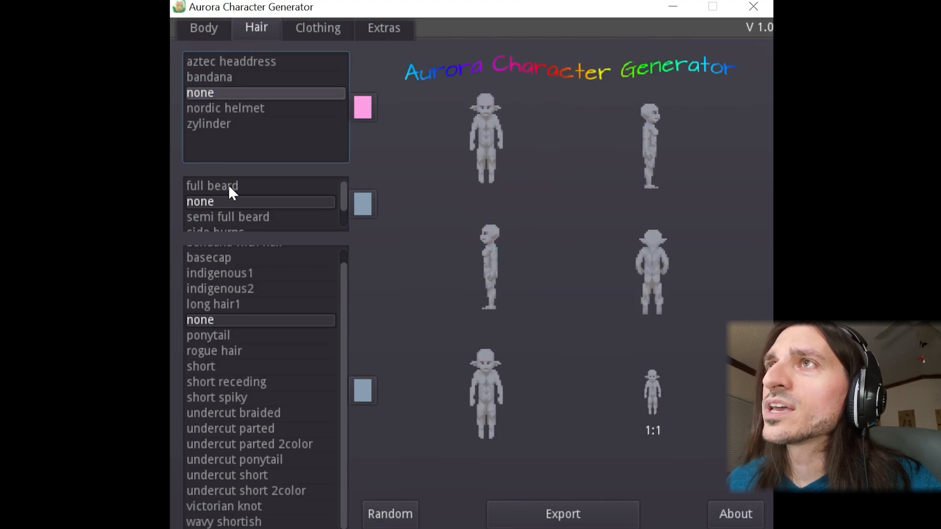
Step: Try the full beard, semi full beard, side burns and whiskers on the character, and return the facial hair to none
{"action": "left_click", "coordinate": [248, 185]}
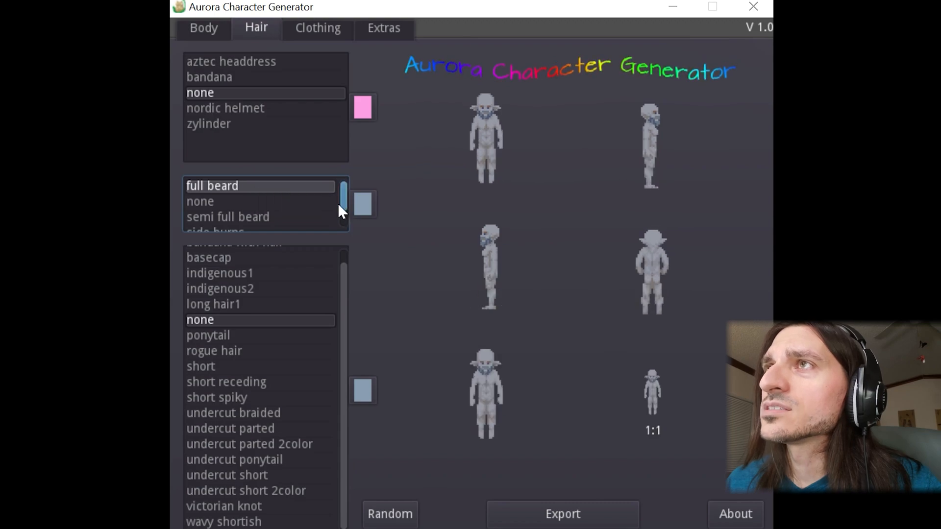
{"action": "left_click", "coordinate": [241, 204]}
{"action": "left_click", "coordinate": [250, 217]}
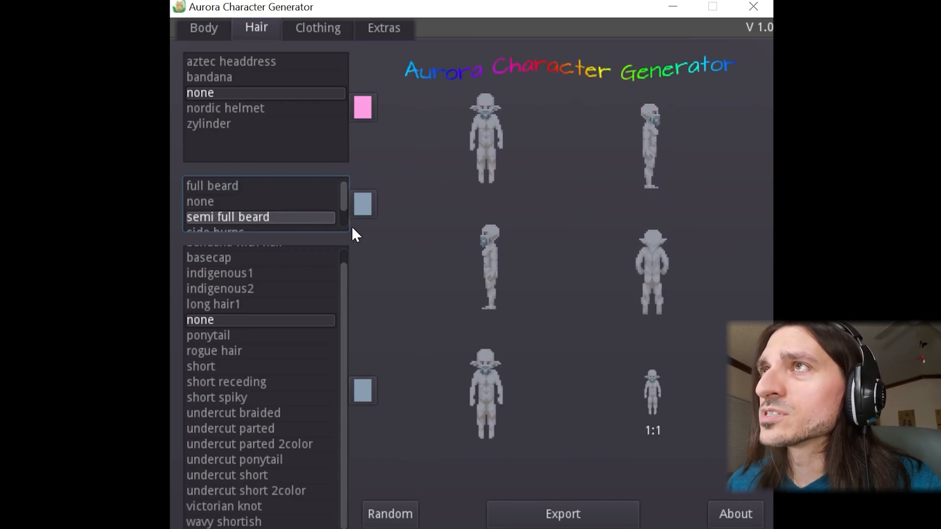
{"action": "left_click_drag", "start_coordinate": [345, 194], "coordinate": [345, 210]}
{"action": "left_click", "coordinate": [245, 201]}
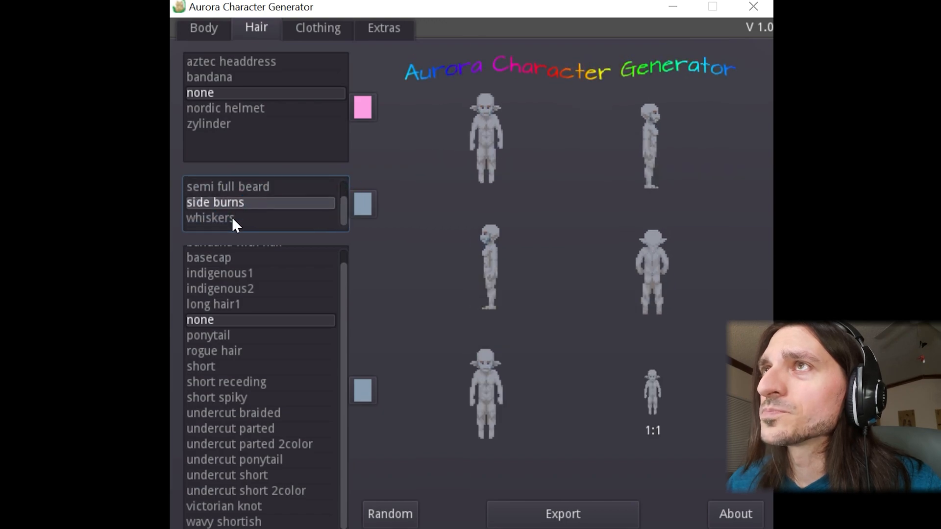
{"action": "left_click", "coordinate": [232, 217]}
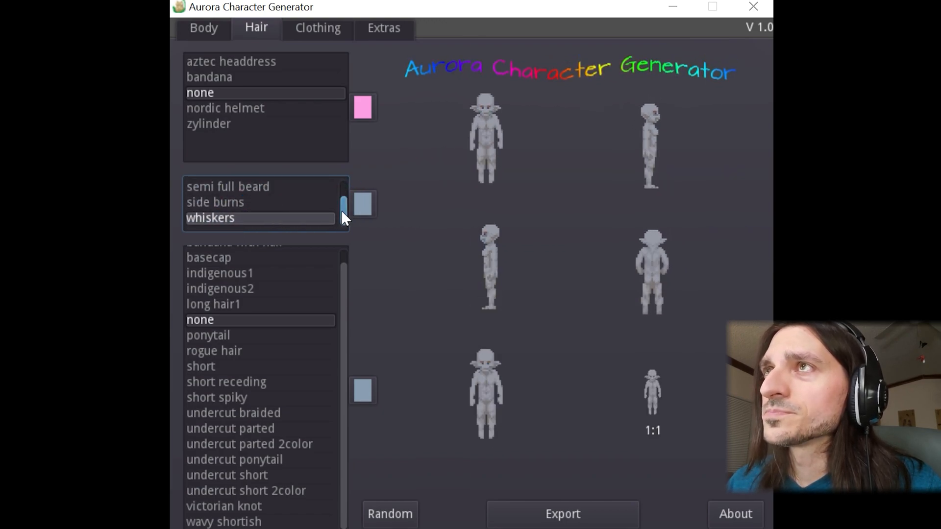
{"action": "left_click_drag", "start_coordinate": [343, 211], "coordinate": [340, 184]}
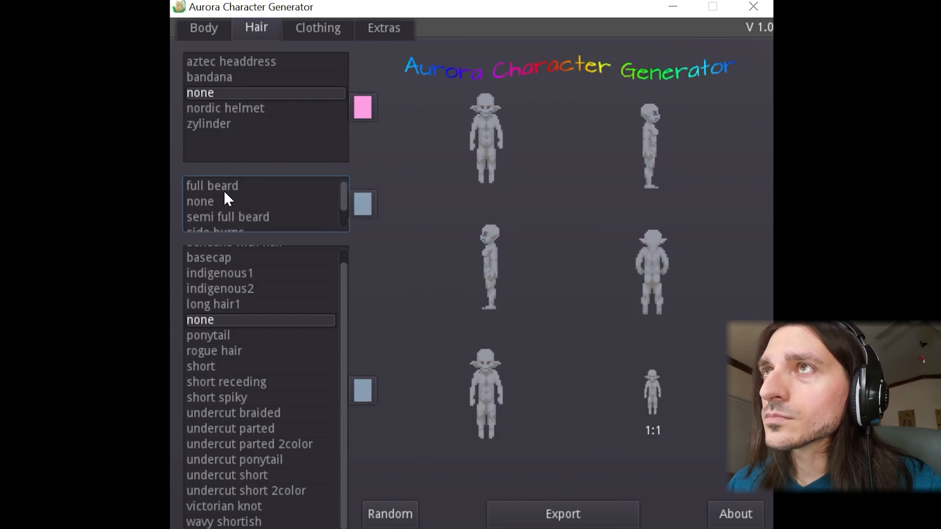
{"action": "left_click", "coordinate": [214, 202]}
Step: Try the hairstyles bandana with hair, basecap, indigenous1, indigenous2 and long hair1, and return the hairstyle to none
{"action": "left_click_drag", "start_coordinate": [345, 299], "coordinate": [343, 273]}
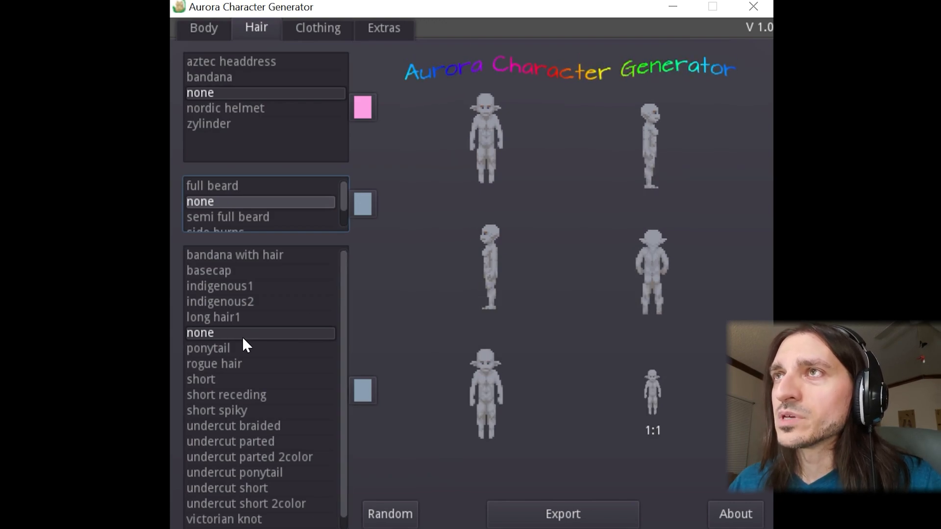
{"action": "left_click", "coordinate": [287, 254]}
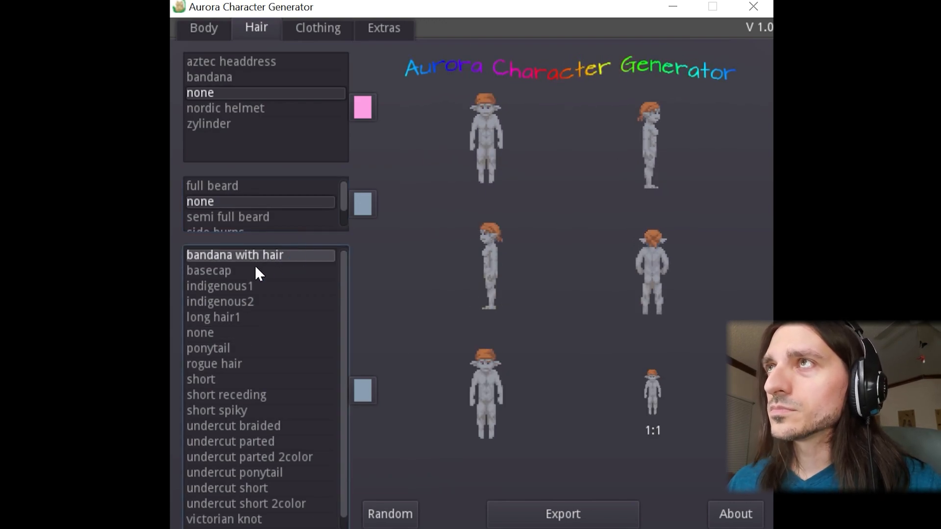
{"action": "left_click", "coordinate": [230, 270]}
{"action": "left_click", "coordinate": [223, 287]}
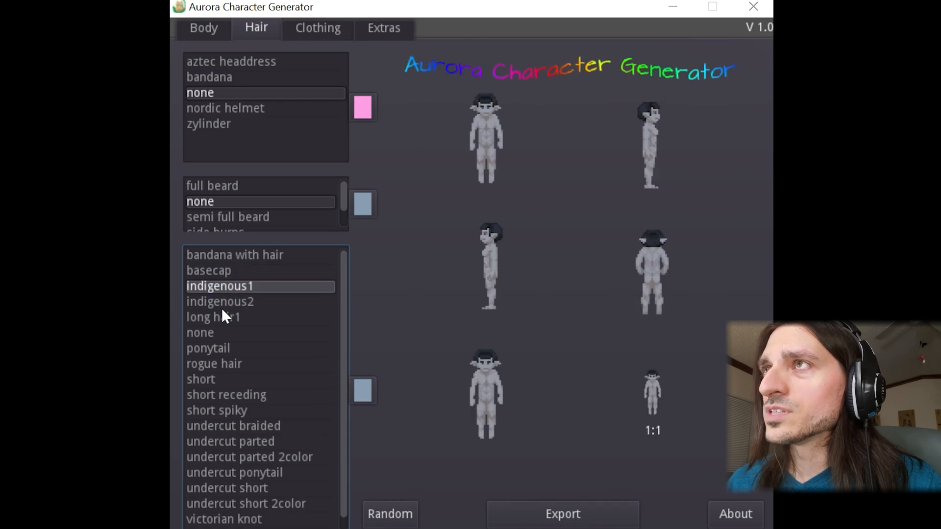
{"action": "left_click", "coordinate": [227, 302]}
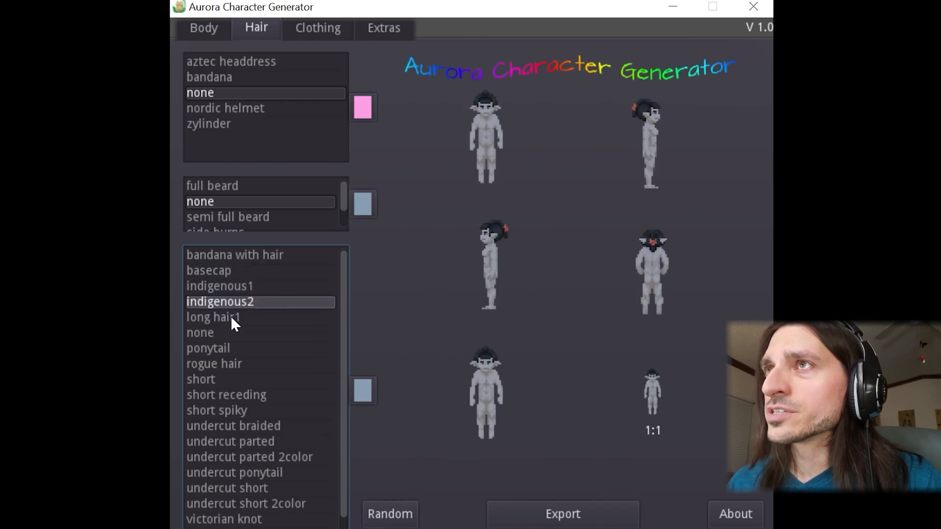
{"action": "left_click", "coordinate": [231, 316]}
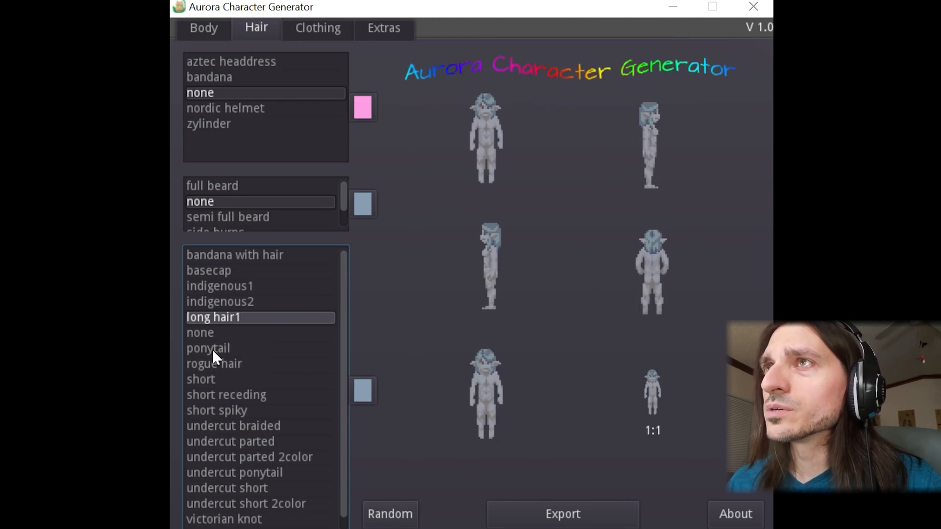
{"action": "left_click", "coordinate": [214, 332]}
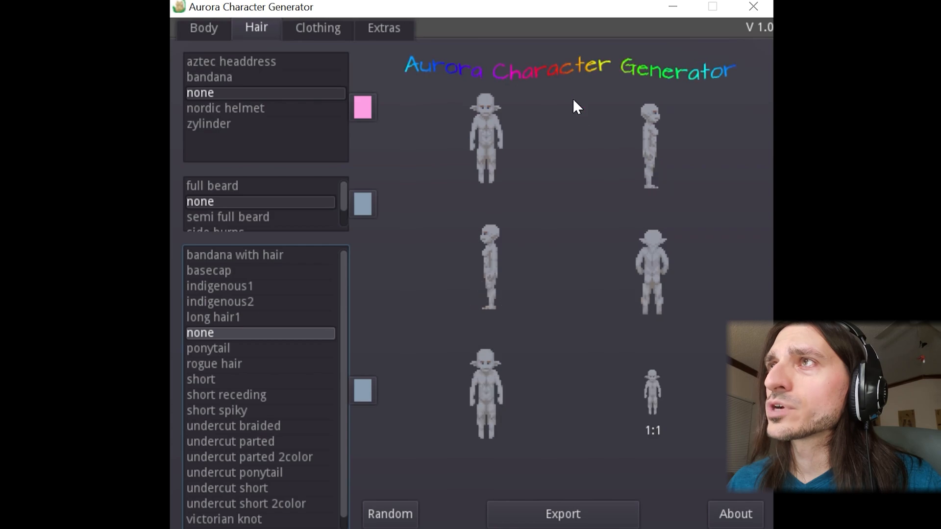
Step: Try the ponytail, rogue hair, short, short receding, short spiky, undercut braided and undercut parted hairstyles in turn
{"action": "left_click", "coordinate": [219, 348]}
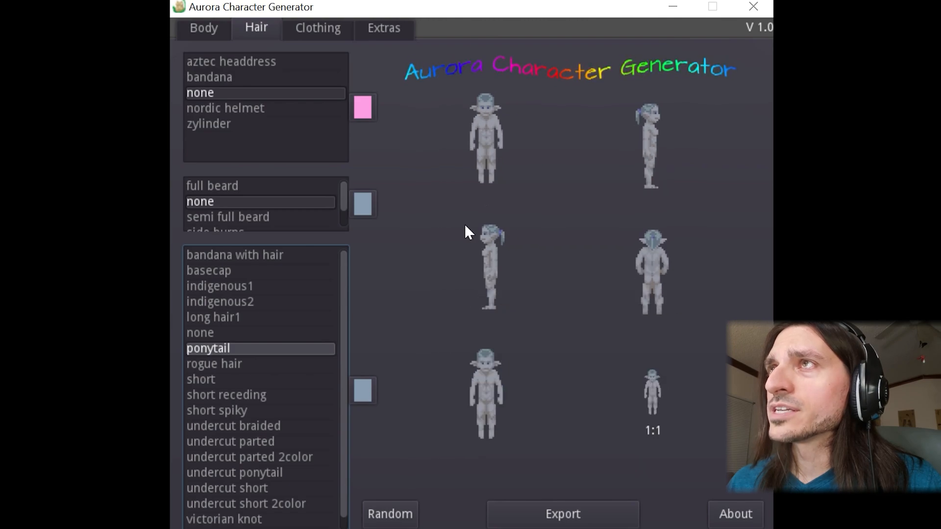
{"action": "left_click", "coordinate": [223, 366]}
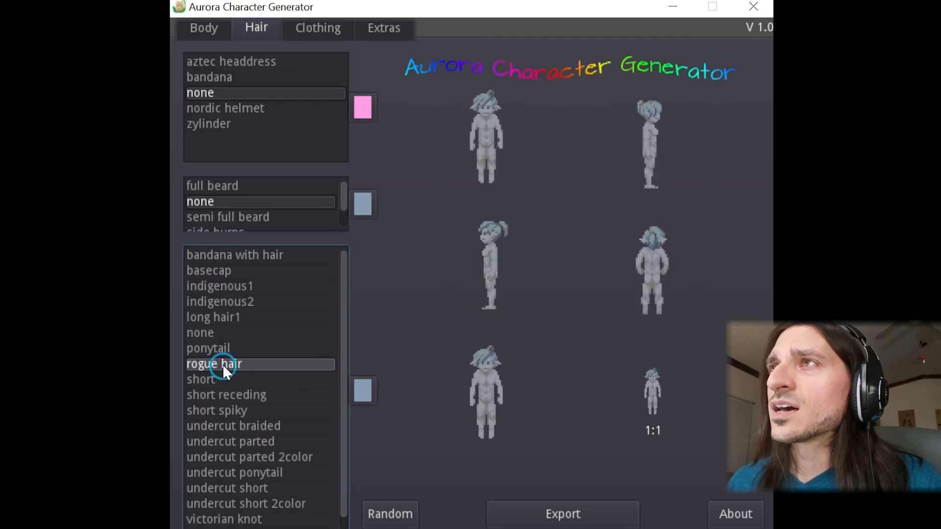
{"action": "left_click", "coordinate": [214, 380]}
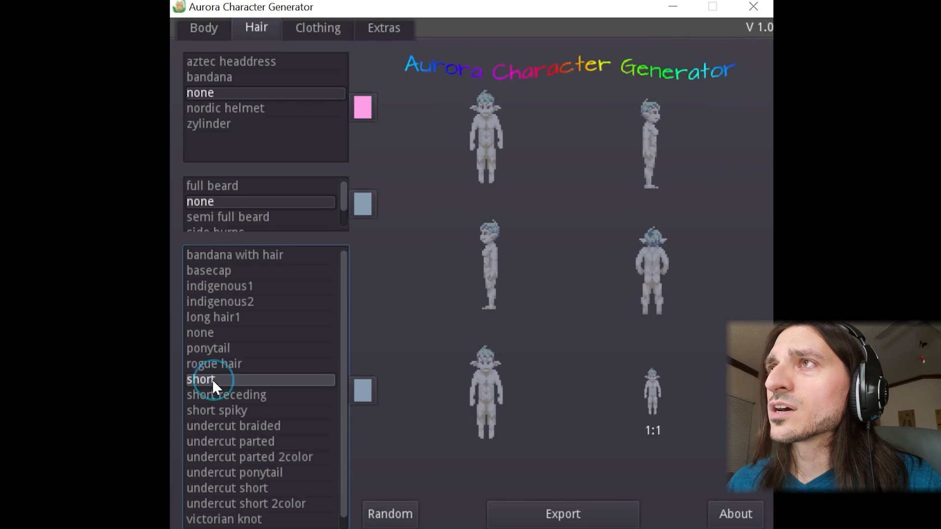
{"action": "left_click", "coordinate": [213, 396]}
{"action": "left_click", "coordinate": [216, 410]}
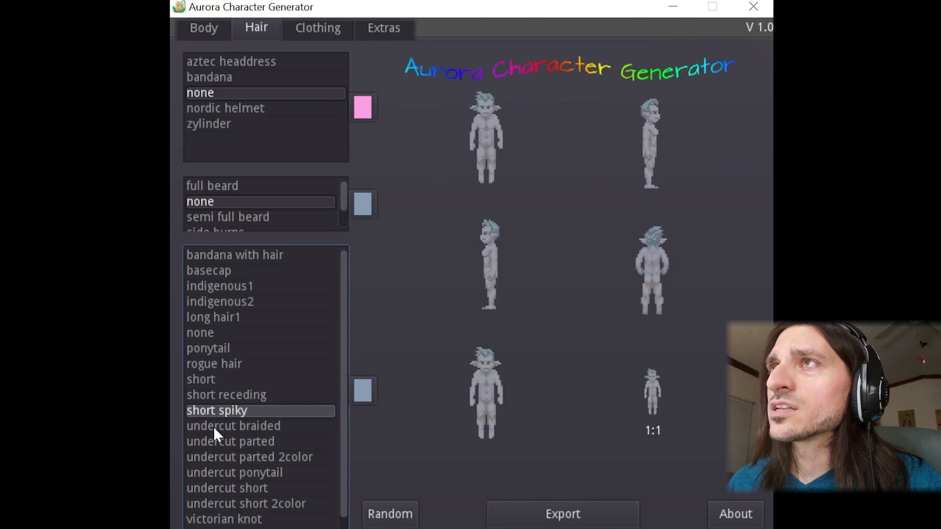
{"action": "left_click", "coordinate": [213, 426]}
{"action": "left_click", "coordinate": [220, 441]}
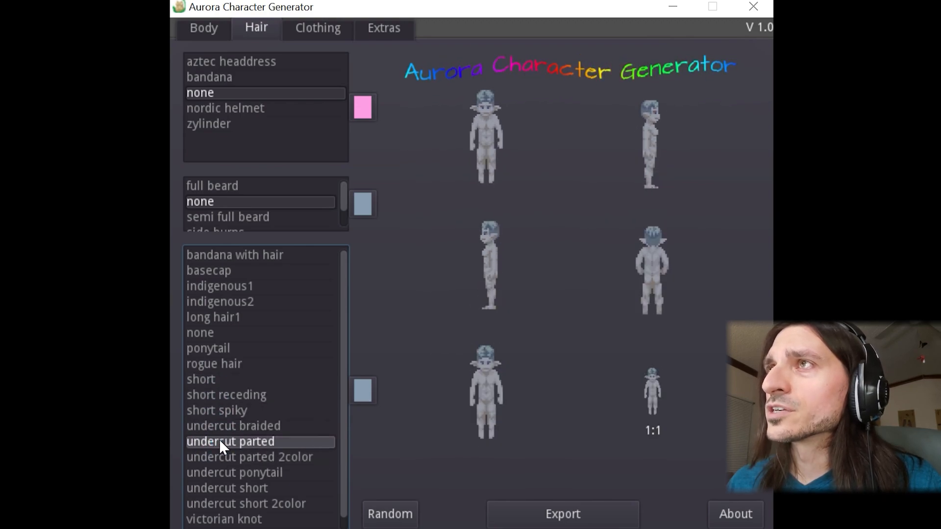
Step: Try the undercut parted 2color, undercut ponytail, undercut short and undercut short 2color hairstyles, and inspect the hair color settings
{"action": "left_click", "coordinate": [234, 455]}
{"action": "left_click", "coordinate": [246, 475]}
{"action": "left_click", "coordinate": [248, 488]}
{"action": "scroll", "coordinate": [261, 474], "scroll_direction": "down", "scroll_amount": 1}
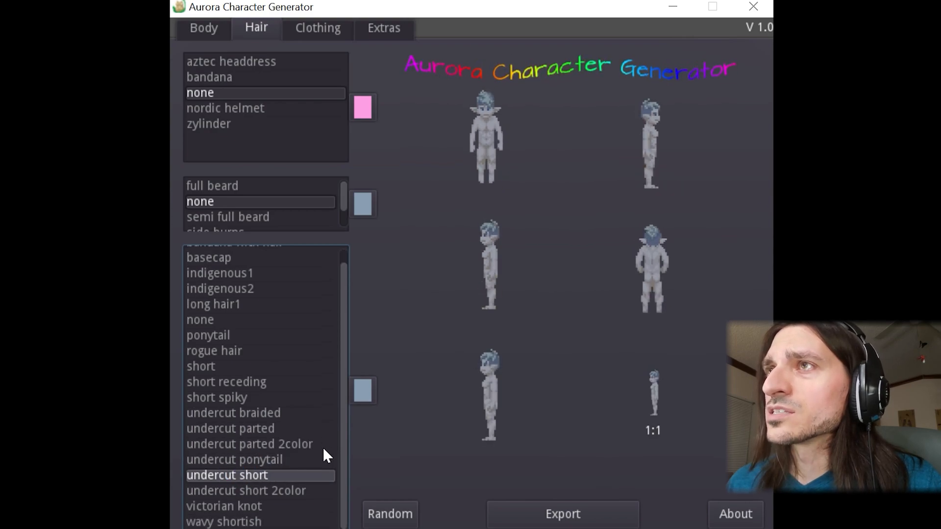
{"action": "left_click", "coordinate": [281, 491]}
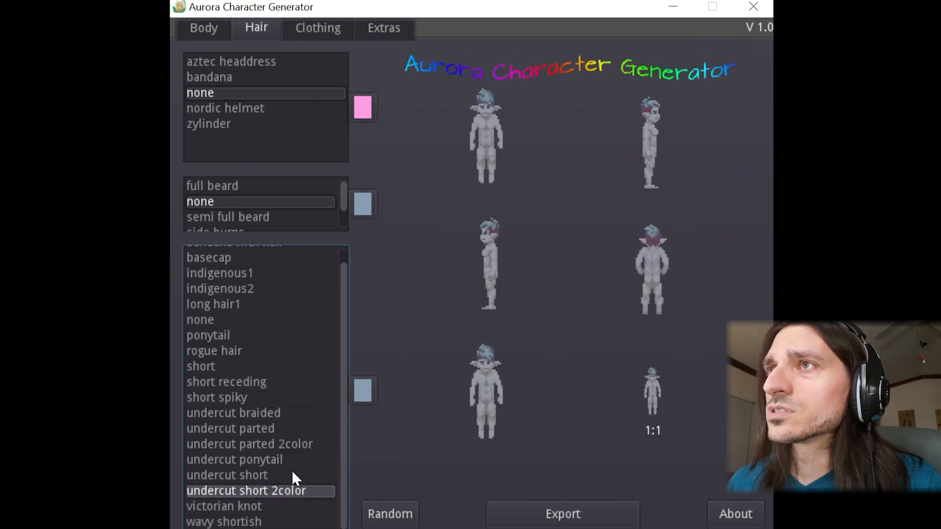
{"action": "left_click", "coordinate": [364, 391]}
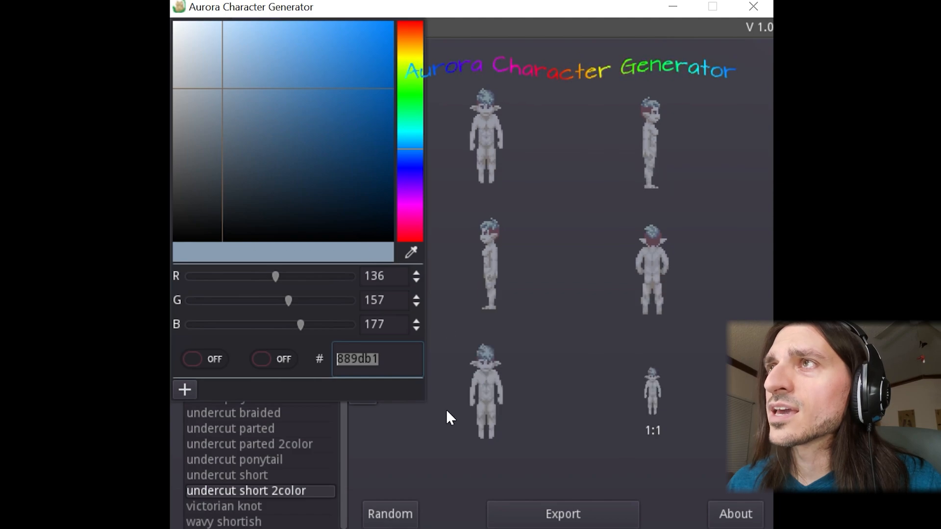
{"action": "left_click", "coordinate": [435, 431]}
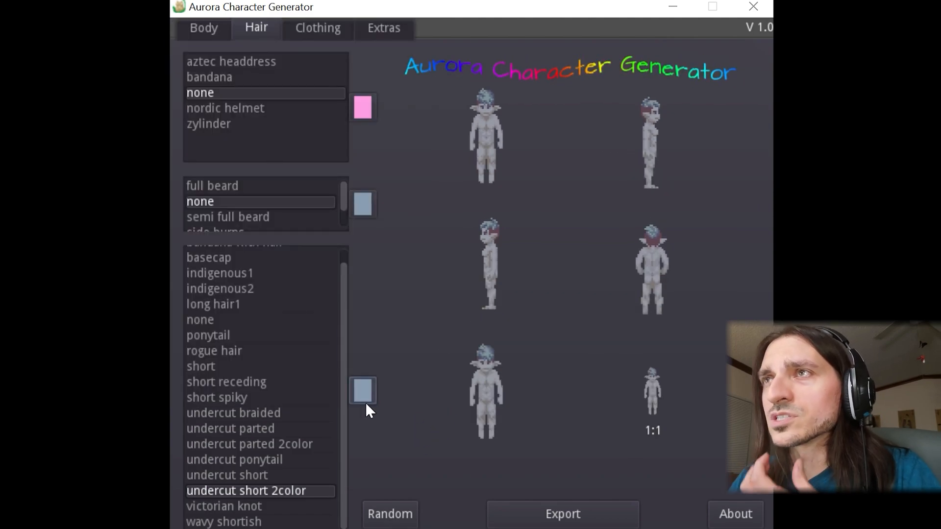
Step: Try the victorian knot, wavy shortish, short receding, undercut braided and undercut parted hairstyles on the character
{"action": "left_click", "coordinate": [258, 507]}
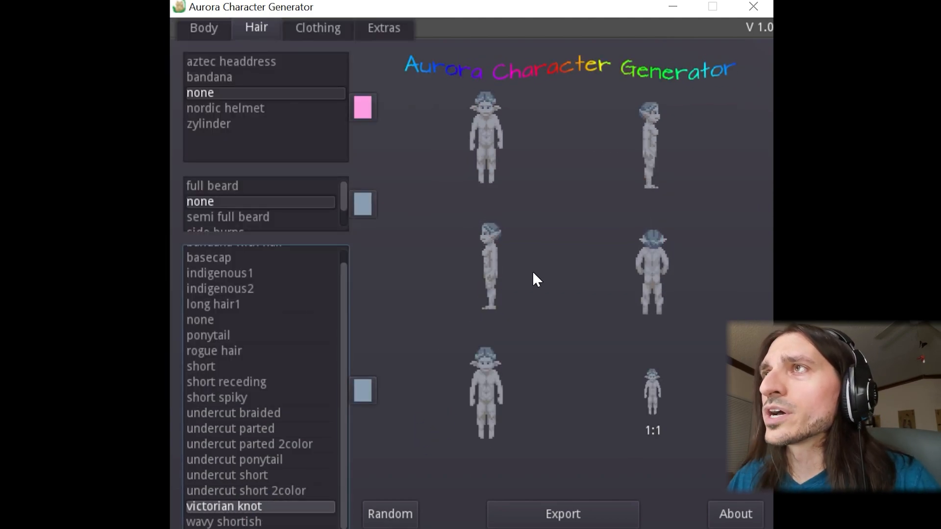
{"action": "left_click", "coordinate": [249, 523]}
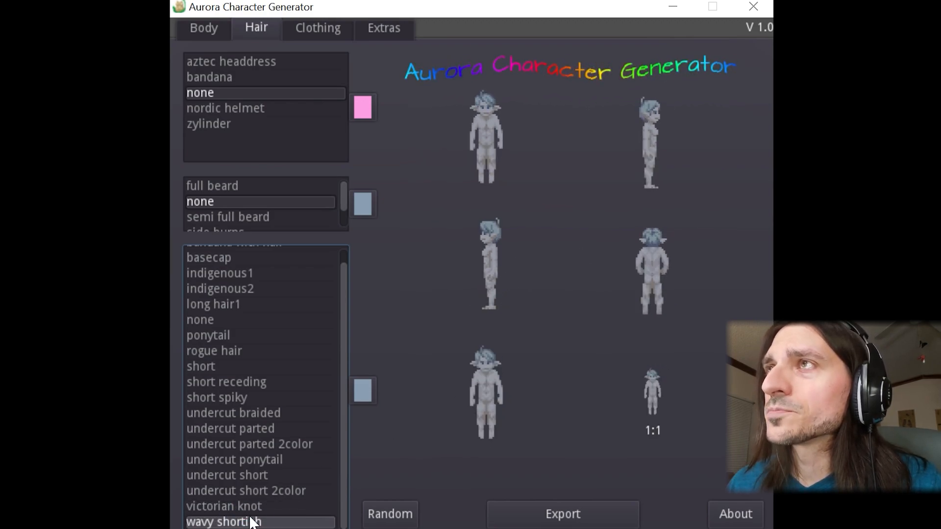
{"action": "left_click", "coordinate": [262, 387]}
{"action": "left_click", "coordinate": [211, 415]}
{"action": "left_click", "coordinate": [226, 428]}
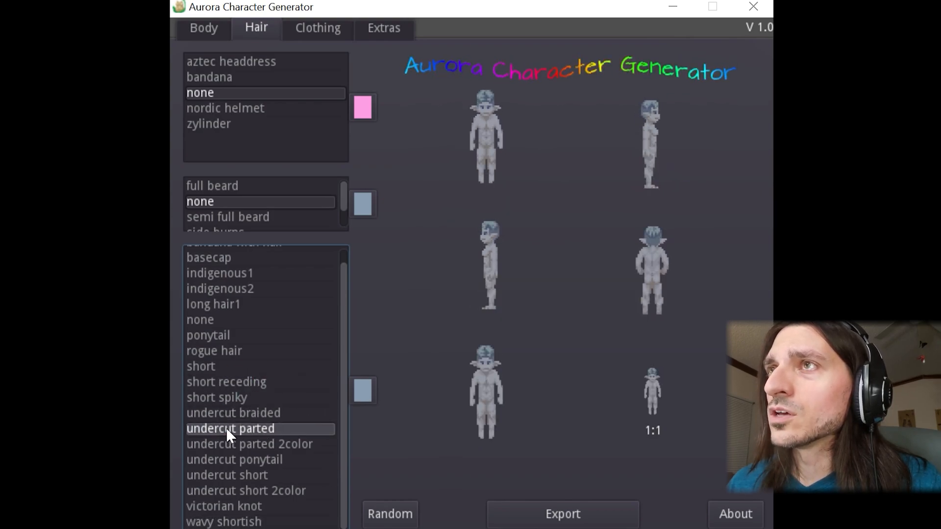
Step: Compare the ponytail and rogue hair styles, and give the character the long hair1 hairstyle
{"action": "left_click", "coordinate": [229, 335]}
{"action": "left_click", "coordinate": [231, 351]}
{"action": "left_click", "coordinate": [231, 330]}
{"action": "left_click", "coordinate": [236, 349]}
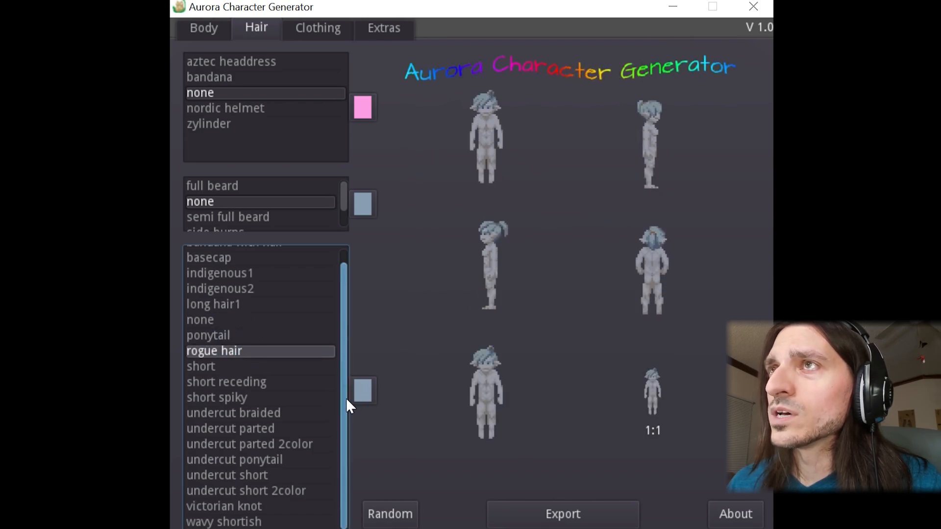
{"action": "left_click", "coordinate": [255, 304]}
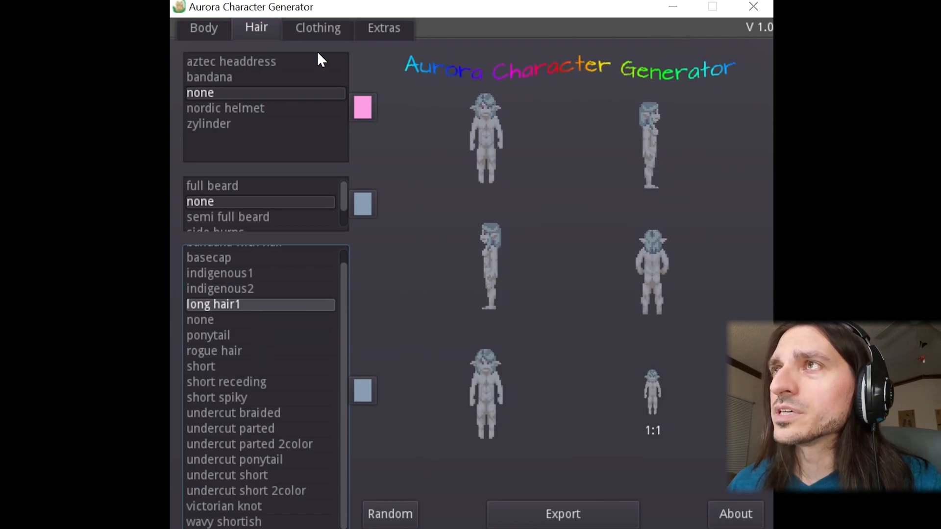
Step: Open the clothing options, try the bikini top, and dress the character in the medieval blouse
{"action": "left_click", "coordinate": [322, 26]}
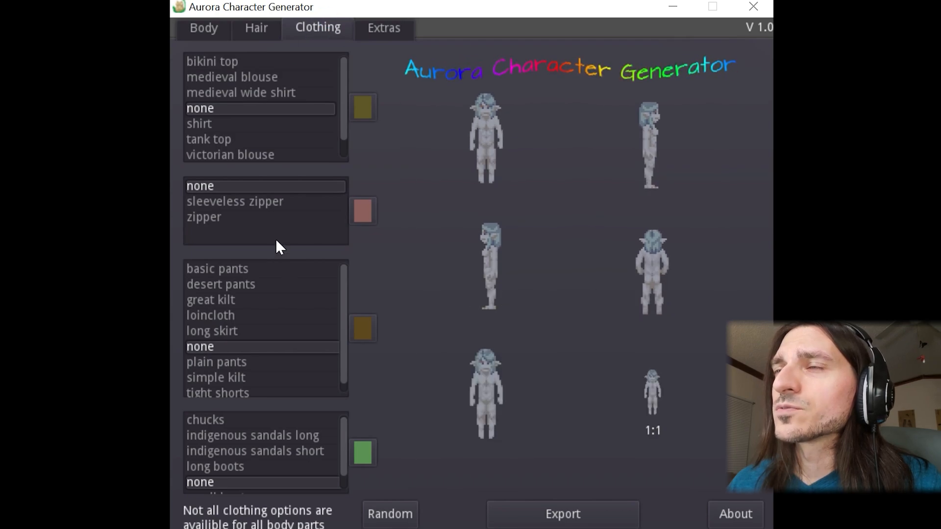
{"action": "left_click", "coordinate": [252, 62]}
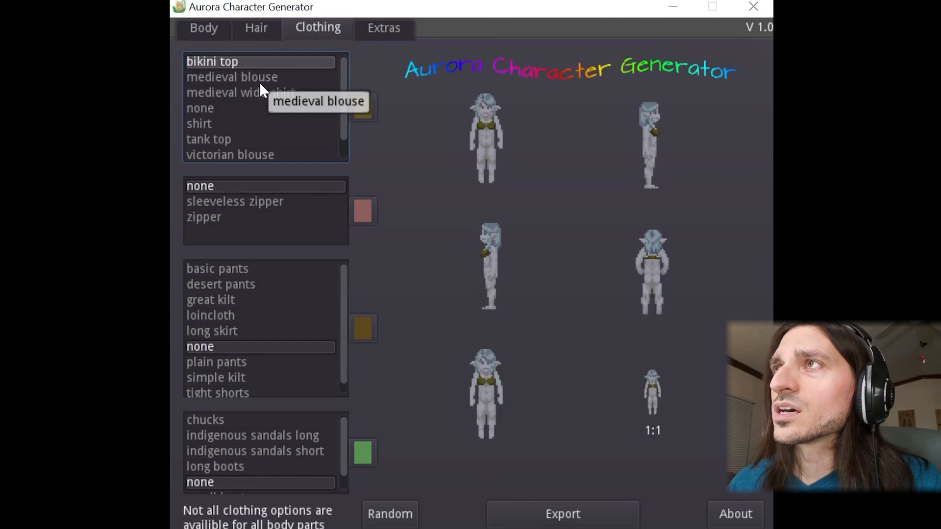
{"action": "left_click", "coordinate": [264, 77]}
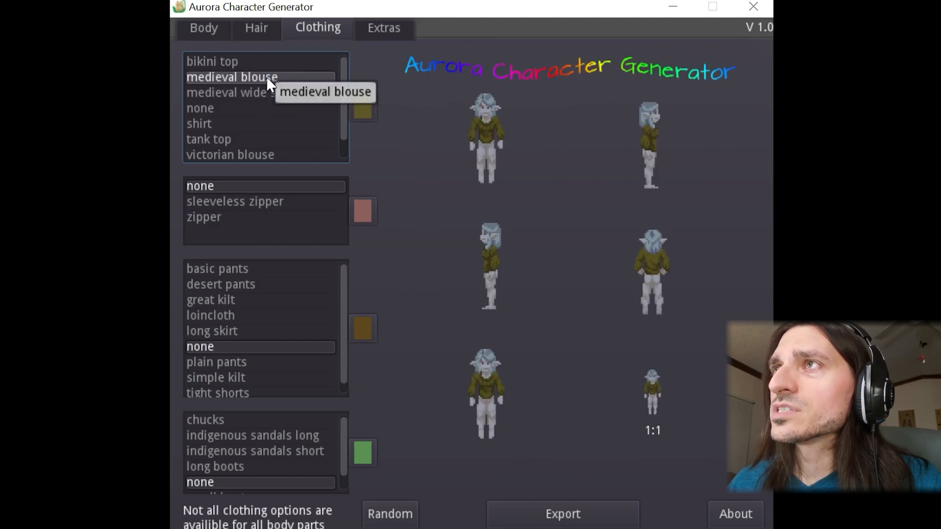
Step: Set the color of the upper-body clothing to dark red, hex 890606
{"action": "left_click", "coordinate": [362, 113]}
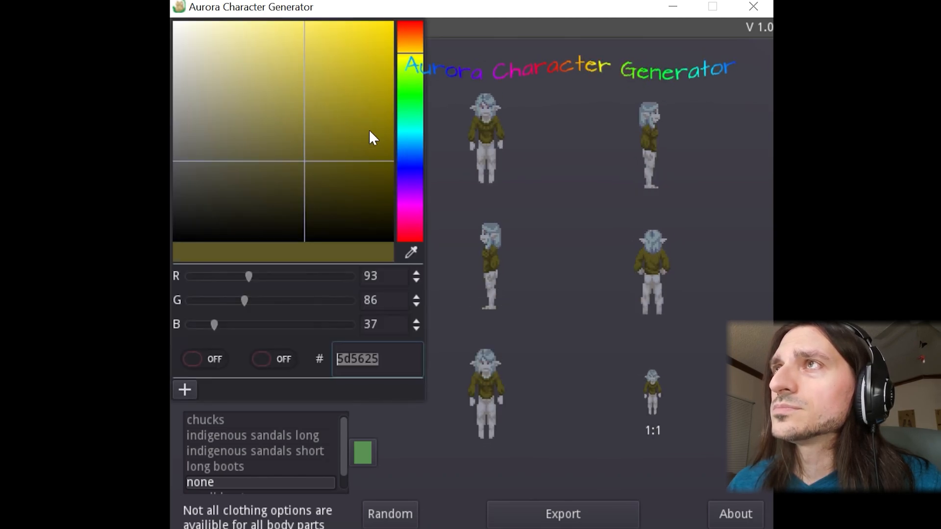
{"action": "left_click_drag", "start_coordinate": [413, 47], "coordinate": [407, 17]}
{"action": "left_click_drag", "start_coordinate": [311, 105], "coordinate": [383, 123]}
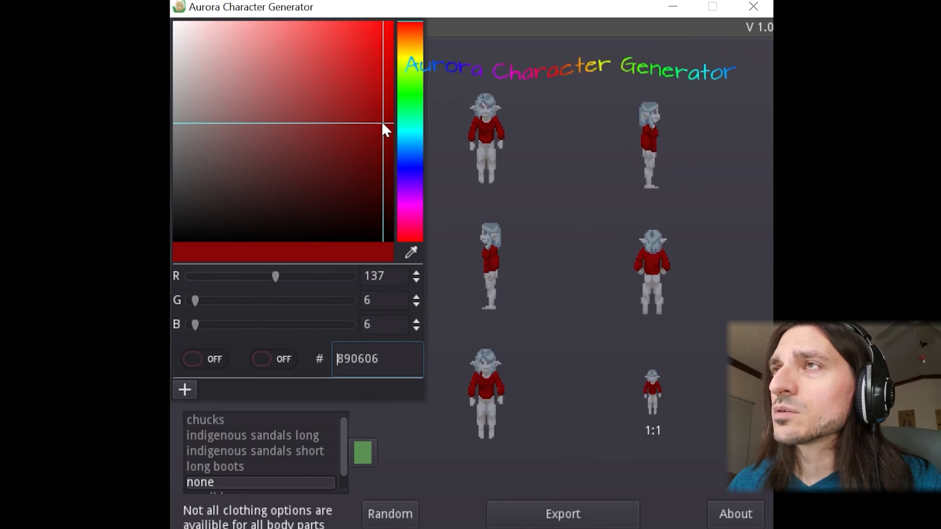
{"action": "left_click", "coordinate": [420, 469]}
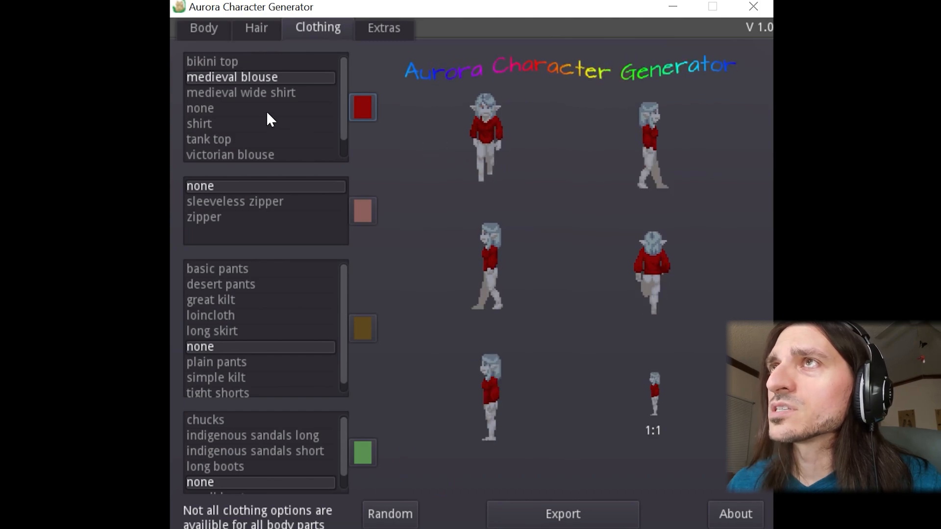
Step: Try the medieval wide shirt, tank top, victorian blouse and left-cropped victorian blouse, and dress the character in the plain shirt
{"action": "left_click", "coordinate": [248, 94]}
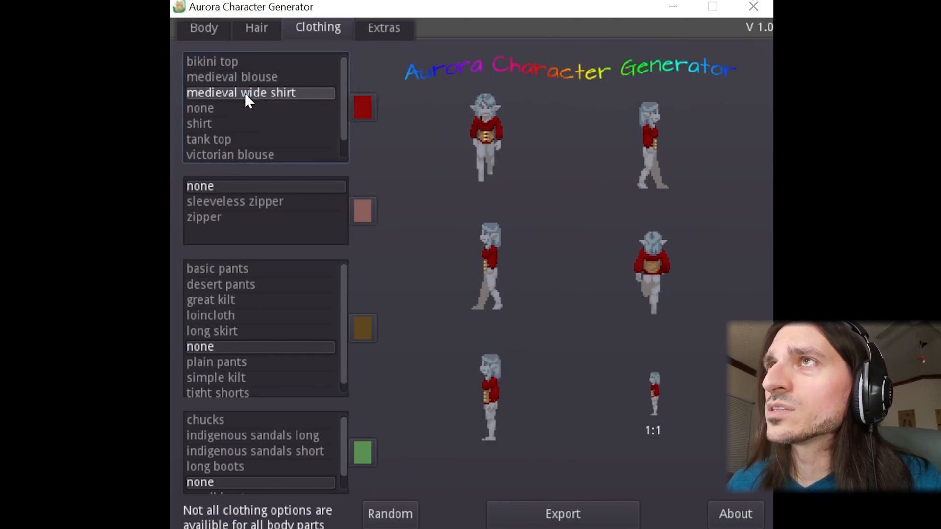
{"action": "left_click", "coordinate": [211, 108]}
{"action": "left_click", "coordinate": [206, 123]}
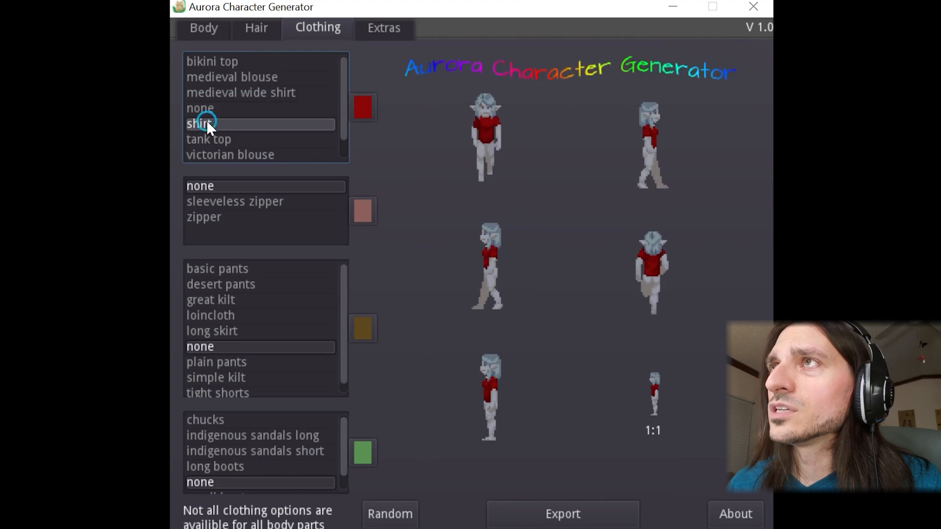
{"action": "left_click", "coordinate": [210, 138]}
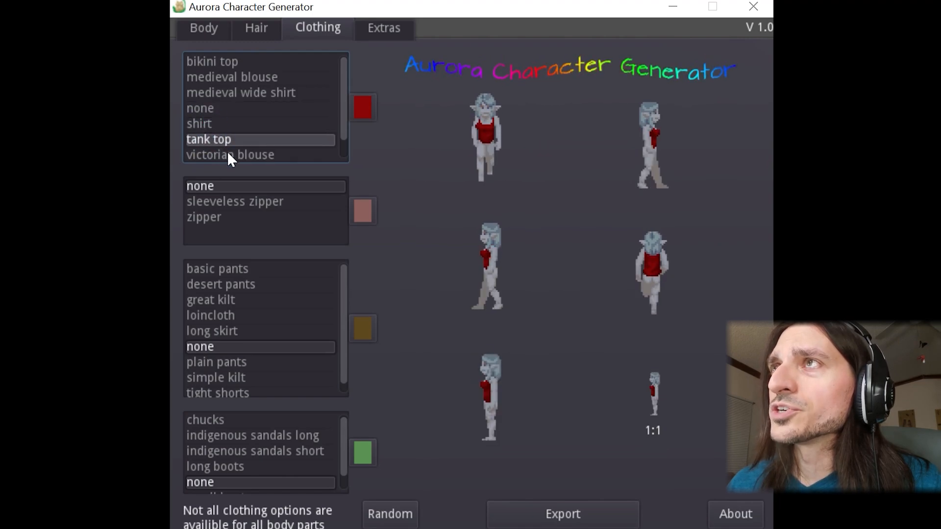
{"action": "left_click", "coordinate": [231, 153]}
{"action": "scroll", "coordinate": [257, 108], "scroll_direction": "down", "scroll_amount": 2}
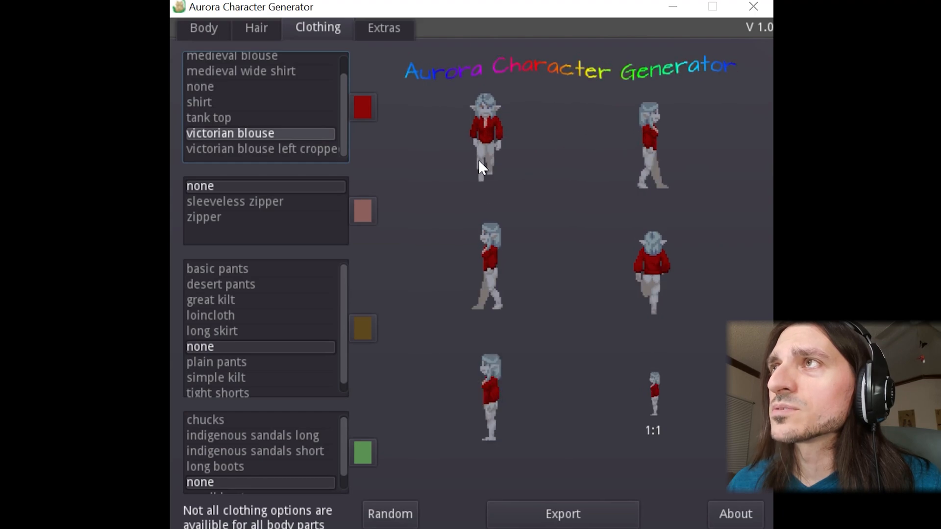
{"action": "left_click", "coordinate": [290, 148]}
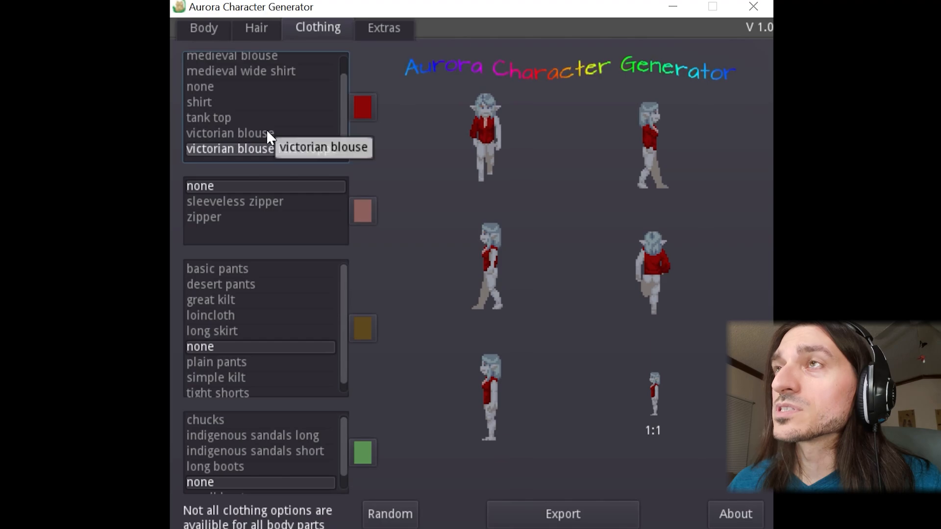
{"action": "left_click", "coordinate": [203, 102]}
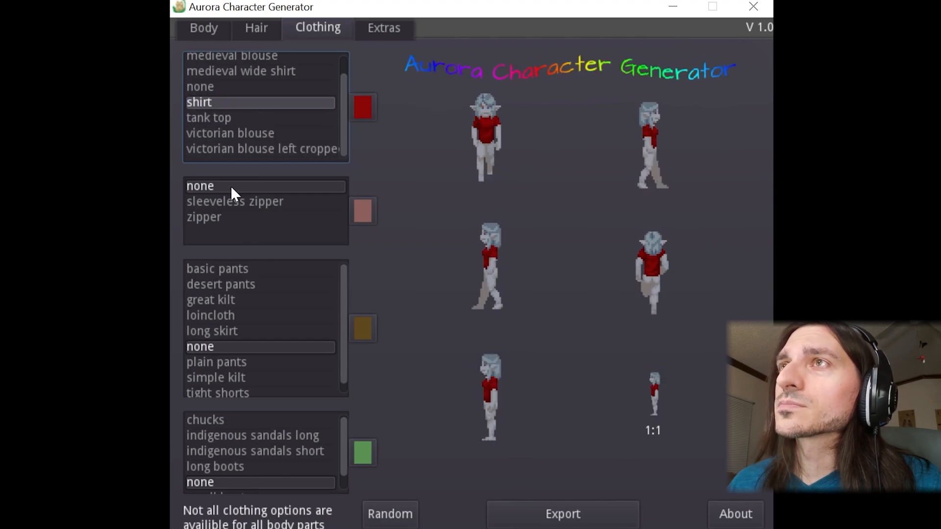
Step: Put the zipper jacket on over the shirt after trying the sleeveless one, and set the shirt's color to black, hex 000000
{"action": "left_click", "coordinate": [231, 200]}
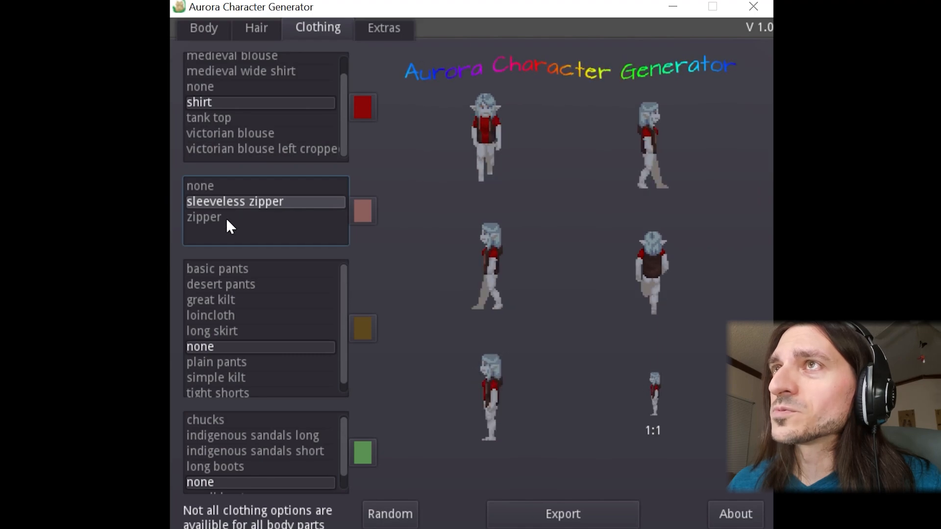
{"action": "left_click", "coordinate": [225, 216]}
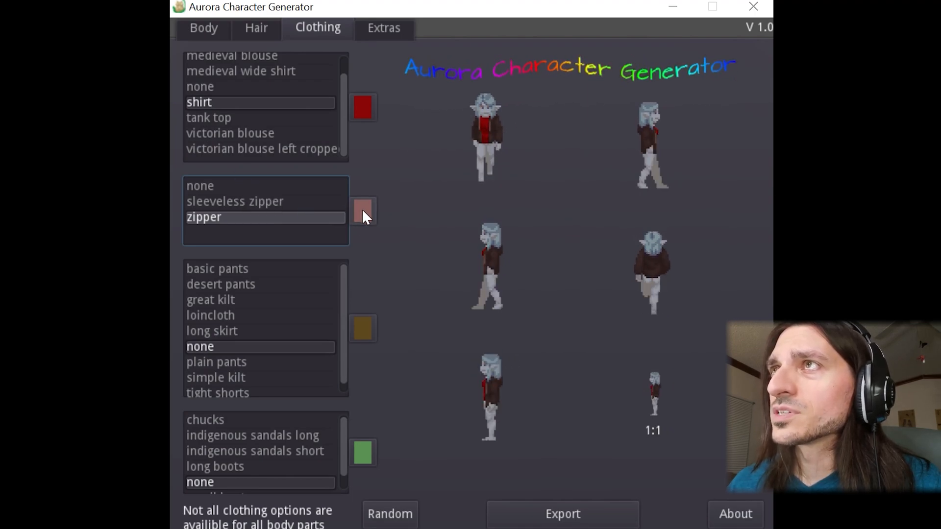
{"action": "left_click", "coordinate": [367, 106]}
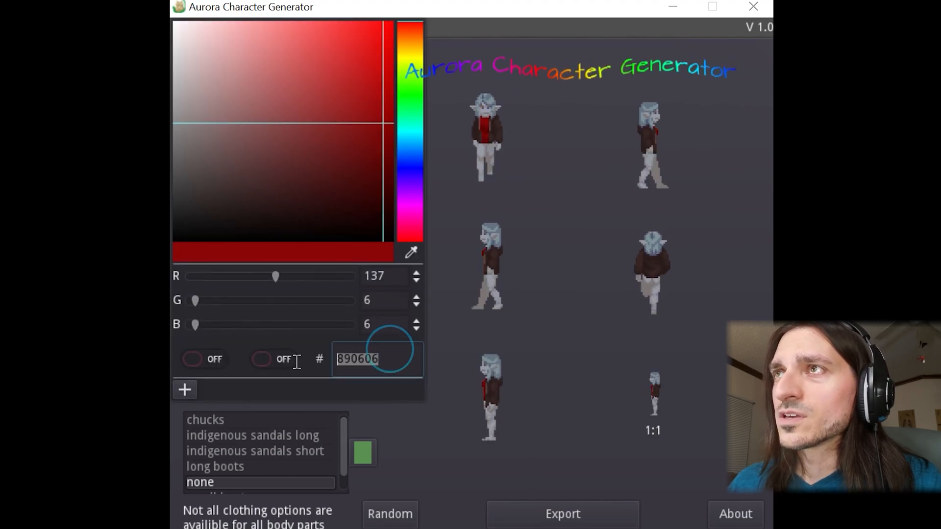
{"action": "left_click", "coordinate": [287, 235]}
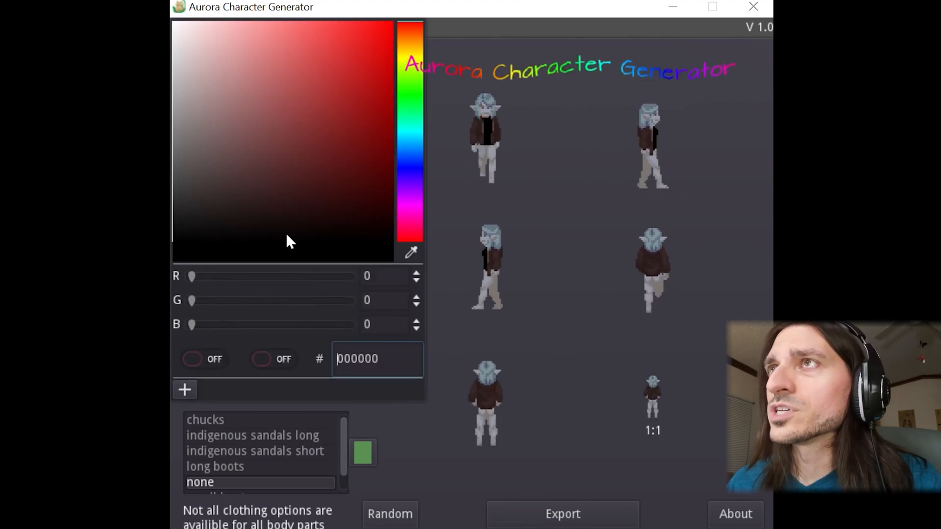
{"action": "left_click", "coordinate": [445, 384]}
Step: Set the zipper jacket's color to dark red, hex 890606
{"action": "left_click", "coordinate": [362, 213]}
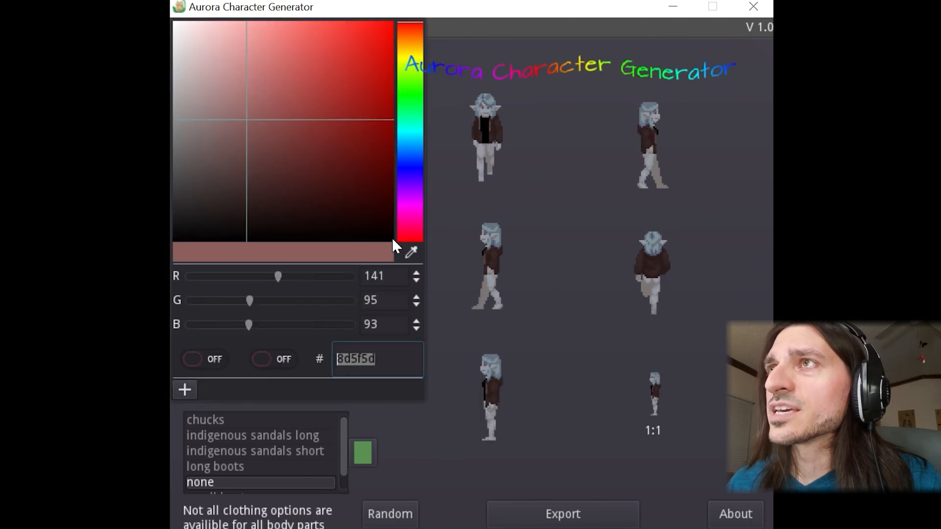
{"action": "type", "text": "890606"}
{"action": "left_click", "coordinate": [407, 418]}
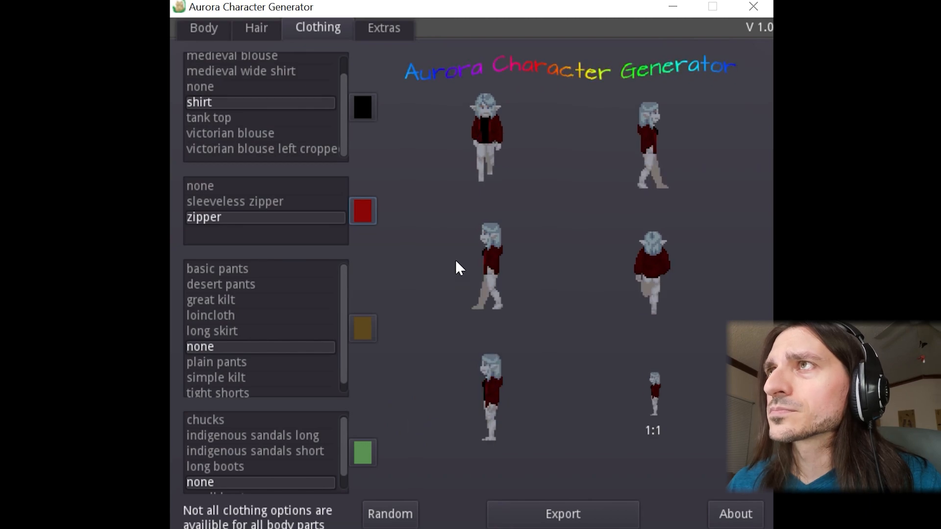
Step: Brighten the zipper jacket's color to red, hex b70909, and compare the sleeveless version before keeping the full zipper jacket
{"action": "left_click", "coordinate": [364, 210]}
{"action": "left_click_drag", "start_coordinate": [375, 122], "coordinate": [383, 83]}
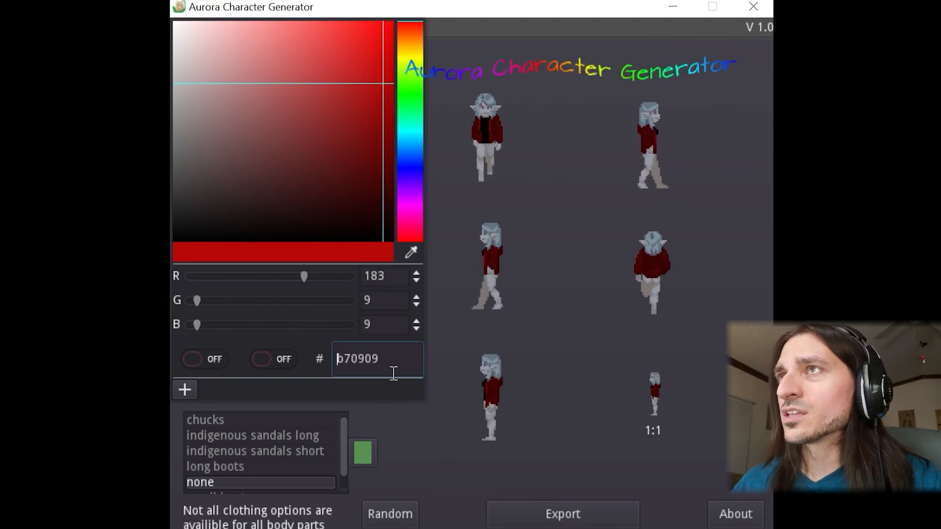
{"action": "left_click", "coordinate": [433, 452]}
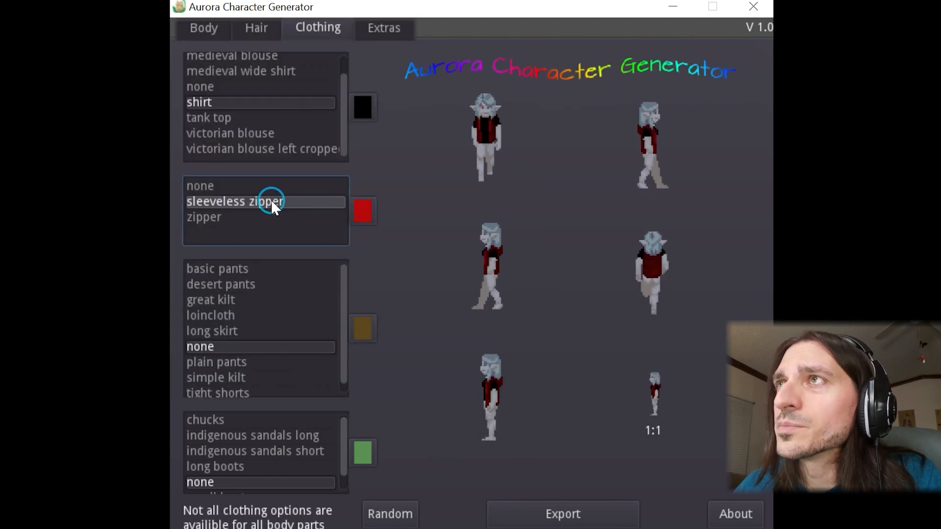
{"action": "left_click", "coordinate": [273, 217]}
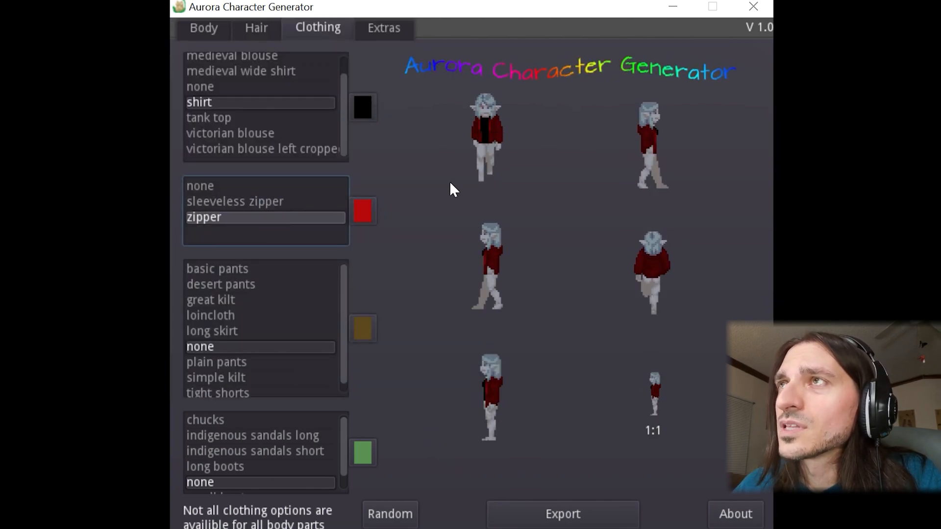
Step: Try the basic pants, desert pants, great kilt, loincloth, long skirt, plain pants and simple kilt on the character
{"action": "left_click", "coordinate": [239, 268]}
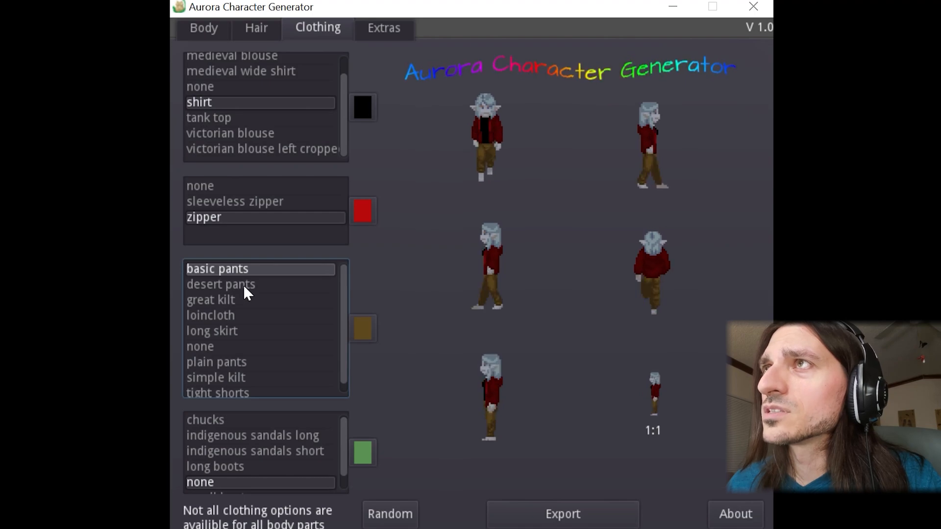
{"action": "left_click", "coordinate": [244, 284]}
{"action": "left_click", "coordinate": [230, 298]}
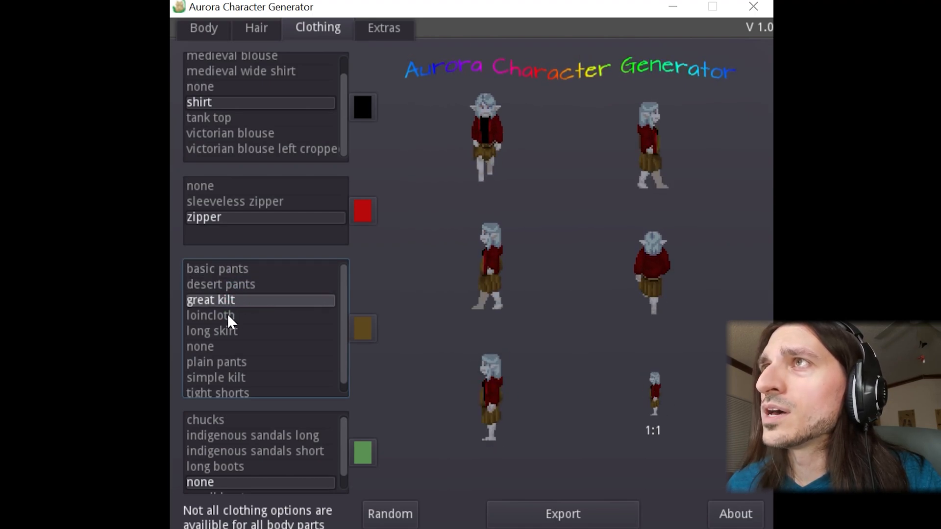
{"action": "left_click", "coordinate": [227, 314]}
{"action": "left_click", "coordinate": [229, 327]}
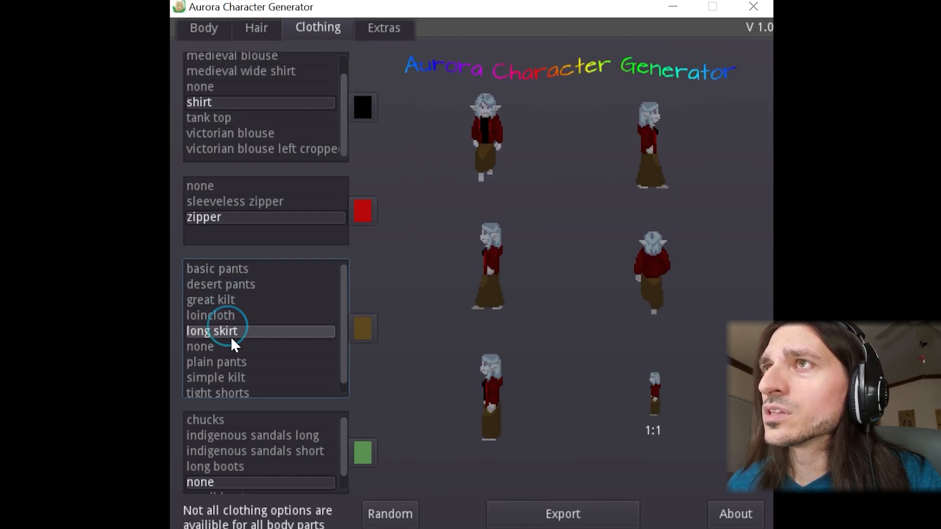
{"action": "left_click", "coordinate": [231, 343]}
{"action": "left_click", "coordinate": [239, 360]}
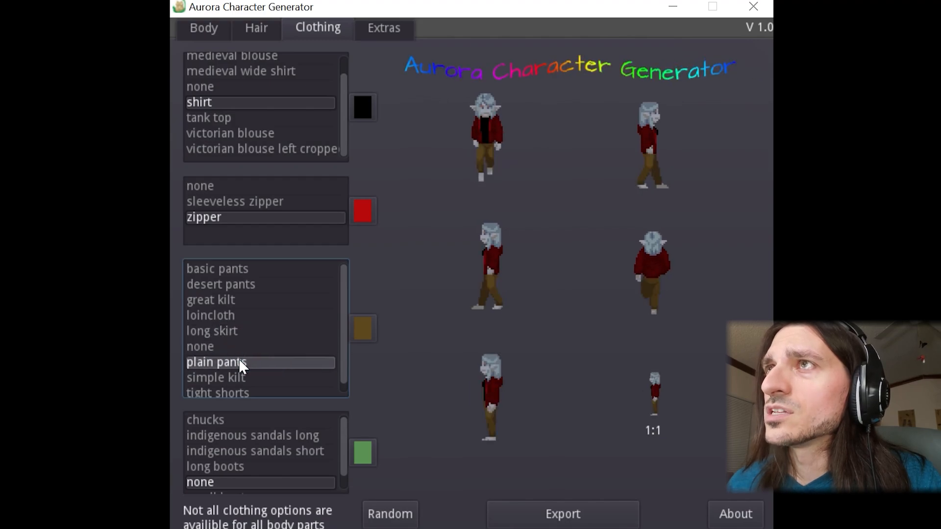
{"action": "left_click", "coordinate": [243, 375]}
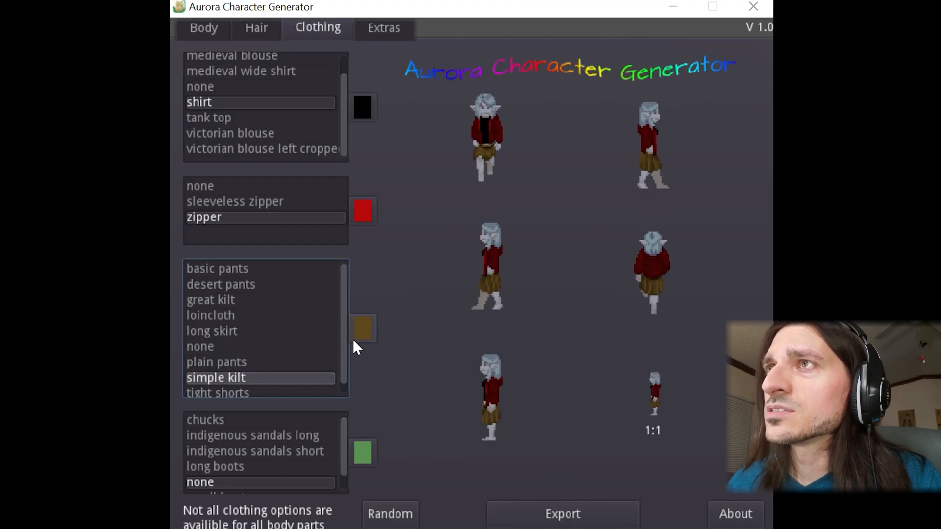
Step: Compare the simple kilt and tight shorts, and dress the character in the plain pants
{"action": "scroll", "coordinate": [275, 393], "scroll_direction": "down", "scroll_amount": 1}
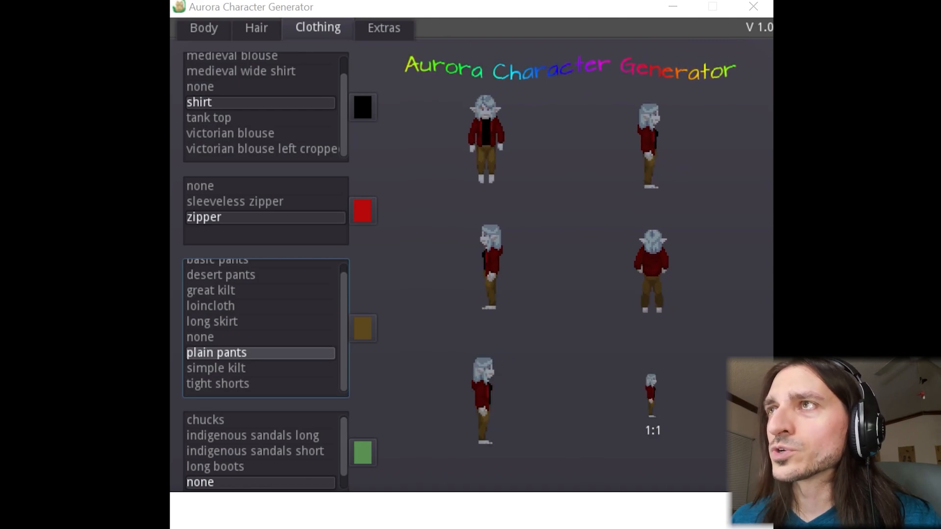
{"action": "left_click", "coordinate": [219, 367]}
{"action": "left_click", "coordinate": [233, 384]}
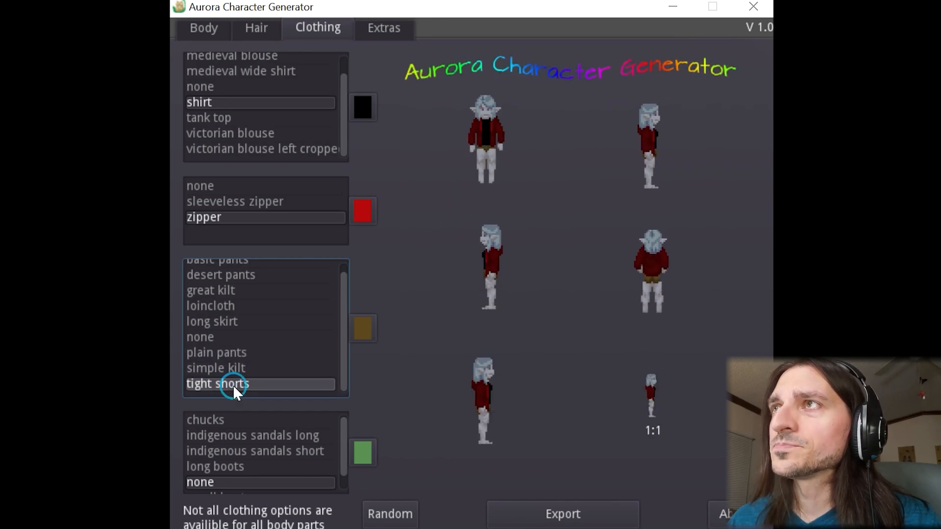
{"action": "left_click", "coordinate": [218, 353]}
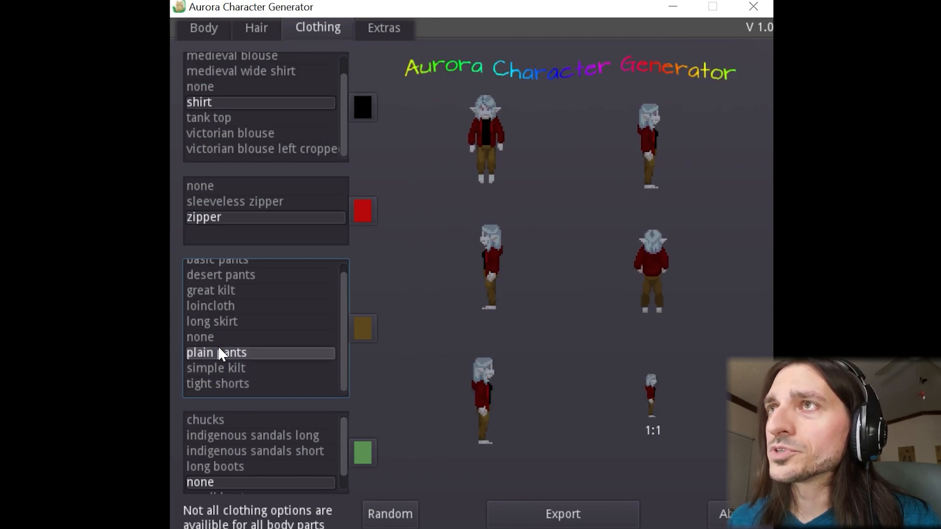
Step: Set the plain pants' color to dark red, hex 890606
{"action": "left_click", "coordinate": [364, 328]}
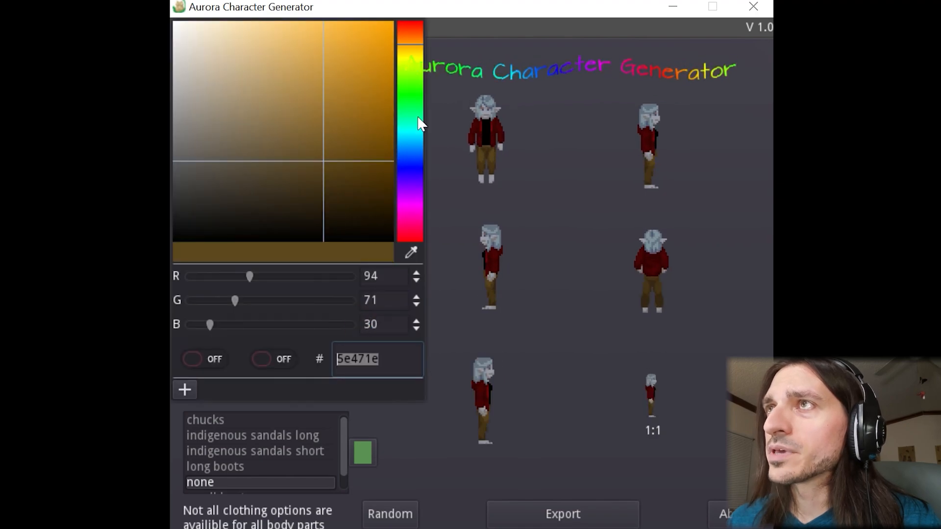
{"action": "left_click", "coordinate": [399, 360]}
{"action": "key", "text": "ctrl+a"}
{"action": "type", "text": "890606"}
{"action": "key", "text": "Return"}
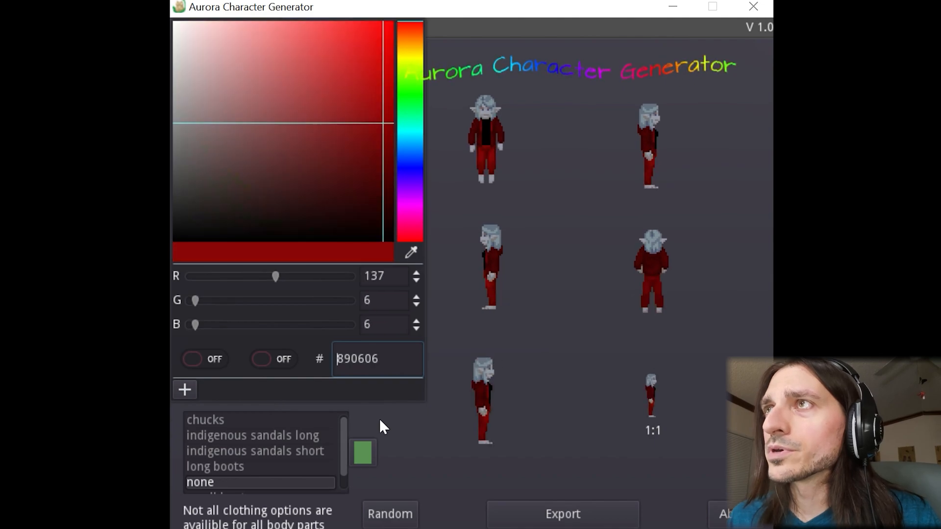
{"action": "left_click", "coordinate": [455, 446]}
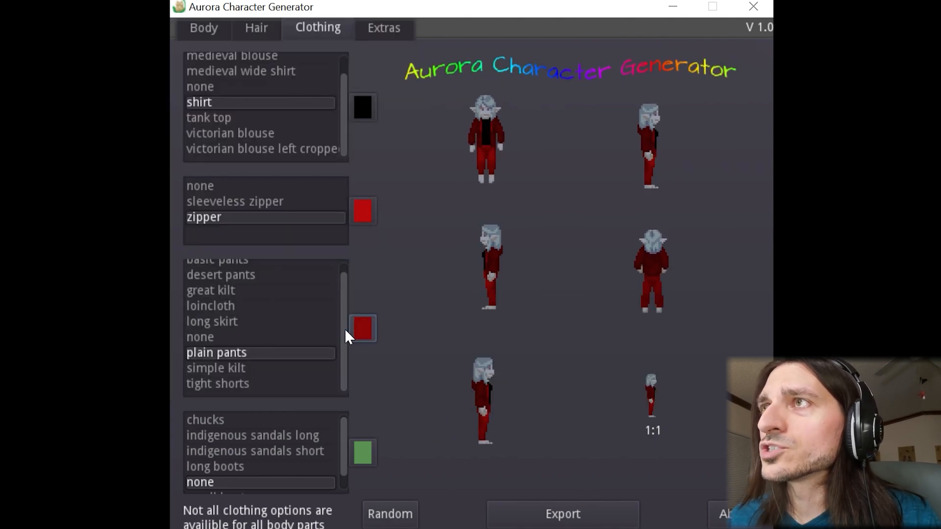
Step: Try the chucks, both indigenous sandals and the small boots, and give the character the long boots
{"action": "left_click", "coordinate": [207, 422]}
{"action": "left_click", "coordinate": [234, 437]}
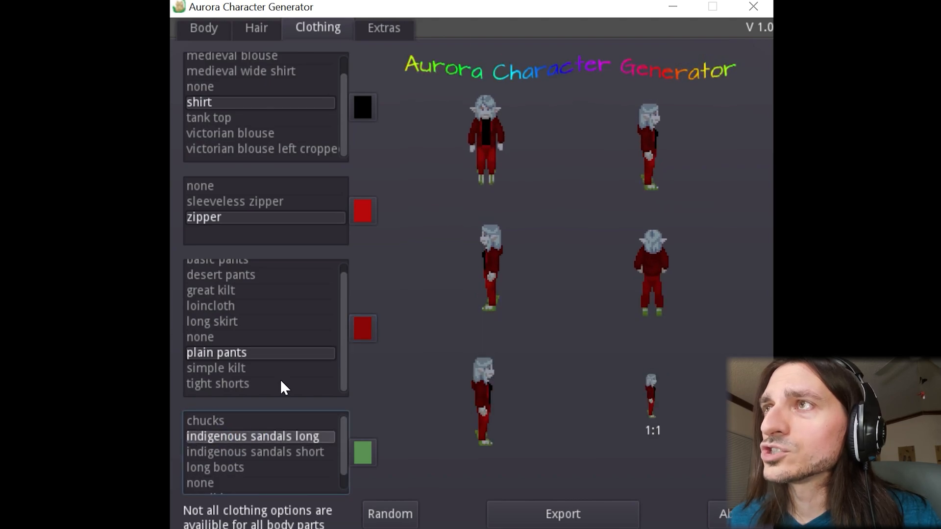
{"action": "left_click", "coordinate": [259, 452]}
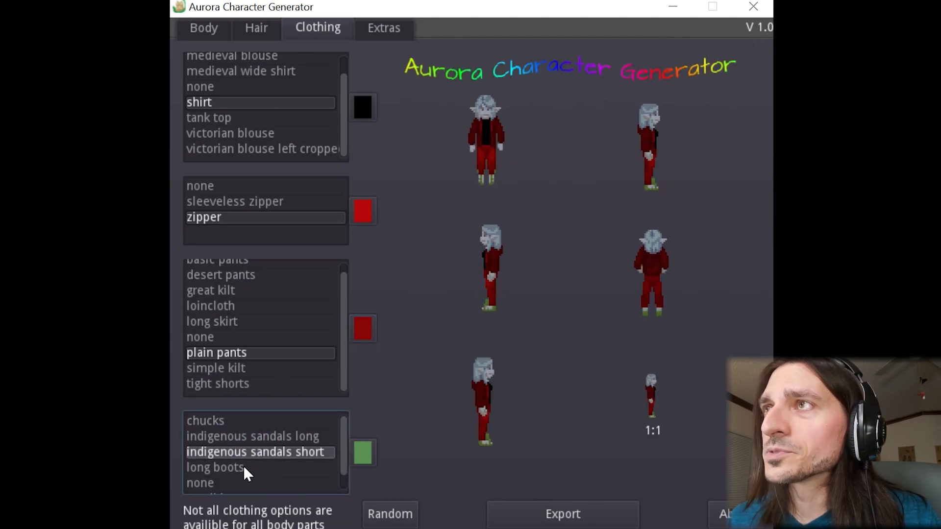
{"action": "left_click", "coordinate": [225, 467]}
{"action": "left_click_drag", "start_coordinate": [342, 458], "coordinate": [342, 480]}
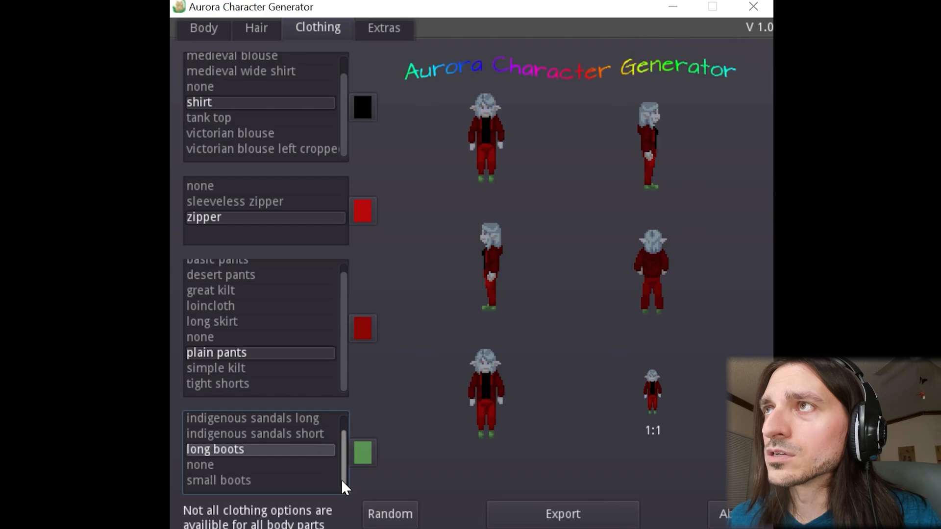
{"action": "left_click", "coordinate": [234, 466]}
{"action": "left_click", "coordinate": [243, 480]}
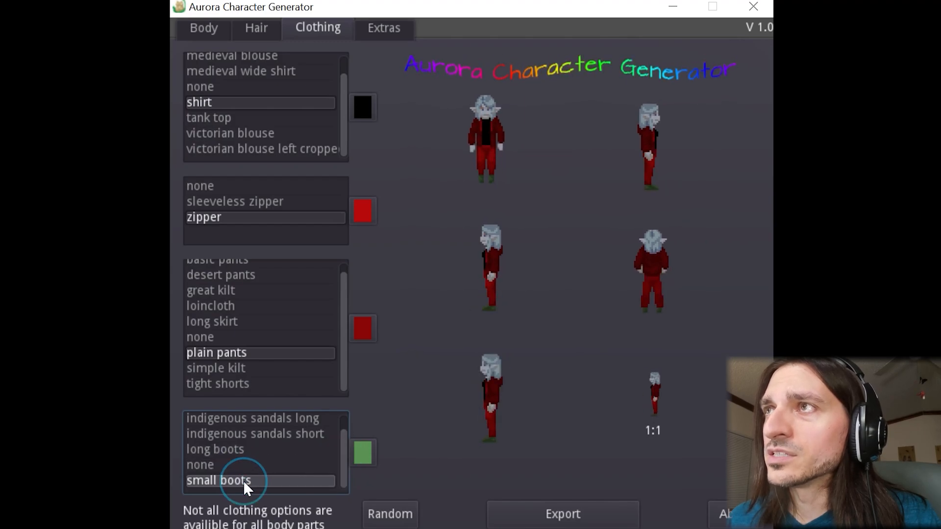
{"action": "left_click", "coordinate": [239, 449]}
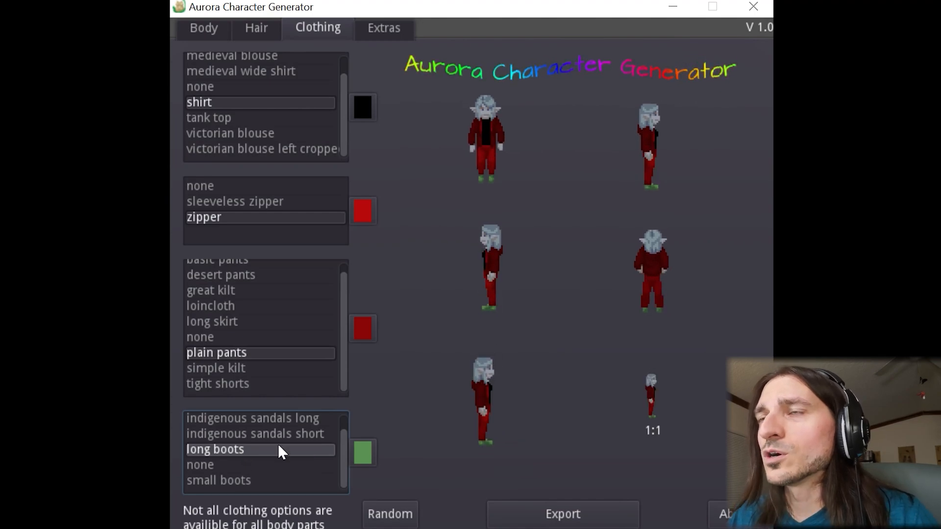
Step: Try dark gray, hex 373737, on the long boots, and set their color to a very dark red
{"action": "left_click", "coordinate": [362, 451]}
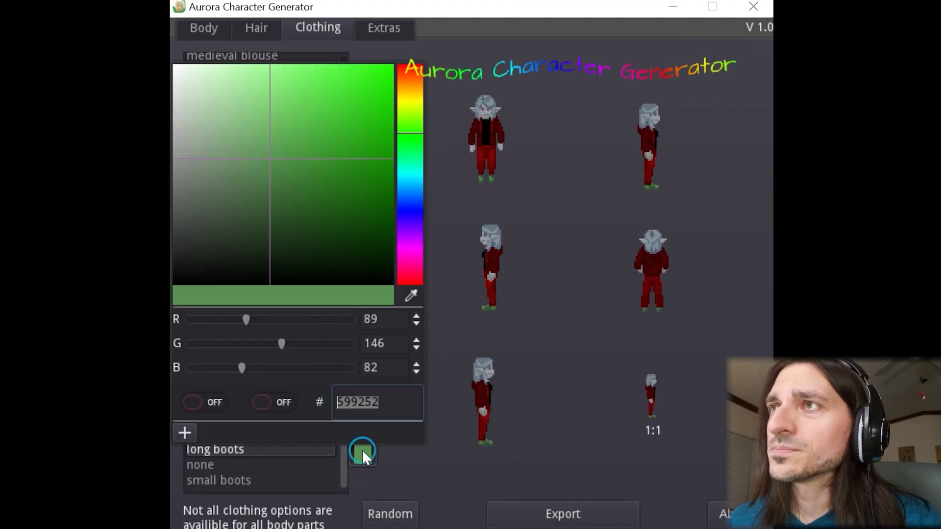
{"action": "mouse_move", "coordinate": [315, 200]}
{"action": "left_mouse_down"}
{"action": "mouse_move", "coordinate": [198, 287]}
{"action": "mouse_move", "coordinate": [172, 238]}
{"action": "left_mouse_up"}
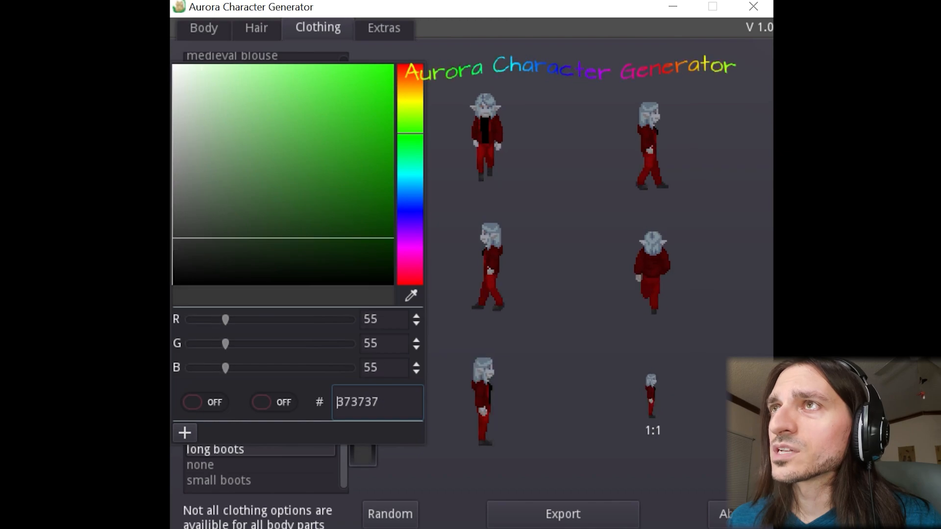
{"action": "left_click_drag", "start_coordinate": [412, 81], "coordinate": [411, 65]}
{"action": "left_click_drag", "start_coordinate": [304, 205], "coordinate": [400, 241]}
{"action": "left_click", "coordinate": [424, 482]}
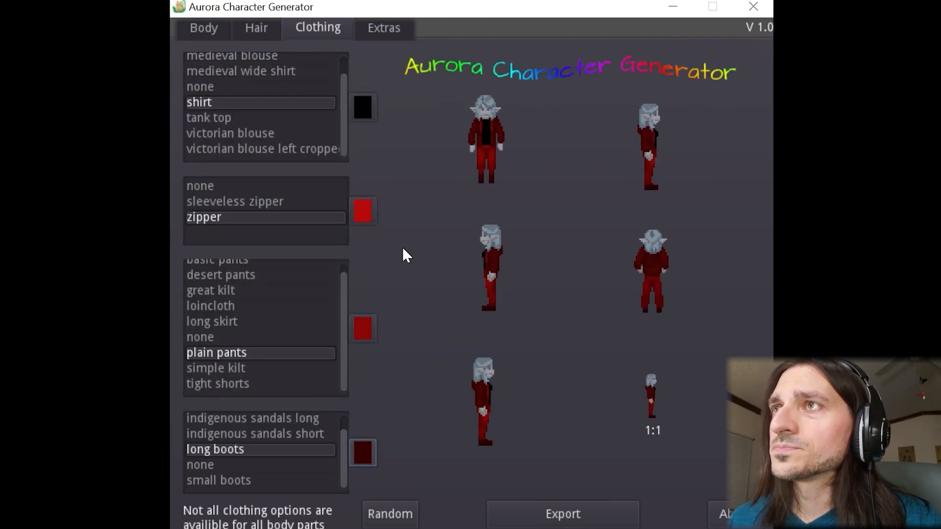
Step: Open the extra equipment options and give the character the round shield
{"action": "left_click", "coordinate": [389, 24]}
{"action": "left_click", "coordinate": [264, 74]}
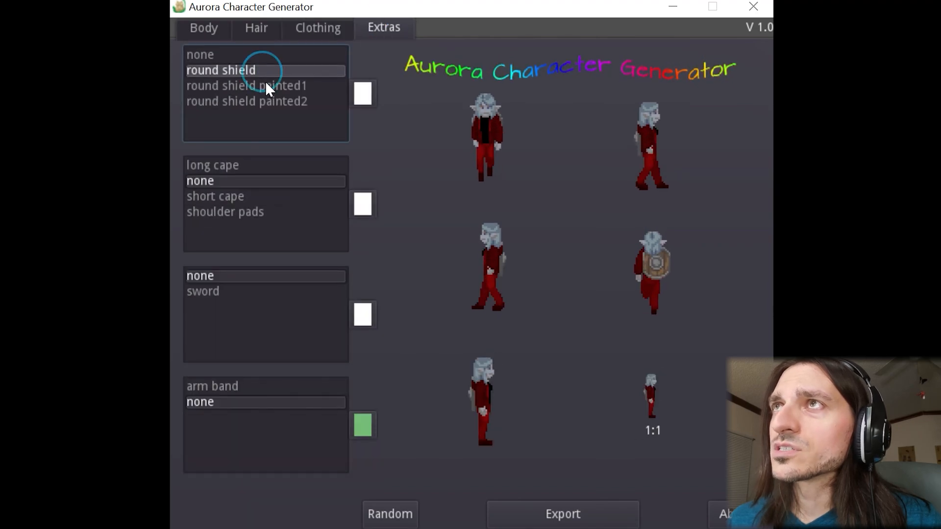
Step: Try both painted round shields, the long and short capes and the shoulder pads, and leave the character without a shield or cape
{"action": "left_click", "coordinate": [272, 85]}
{"action": "left_click", "coordinate": [283, 103]}
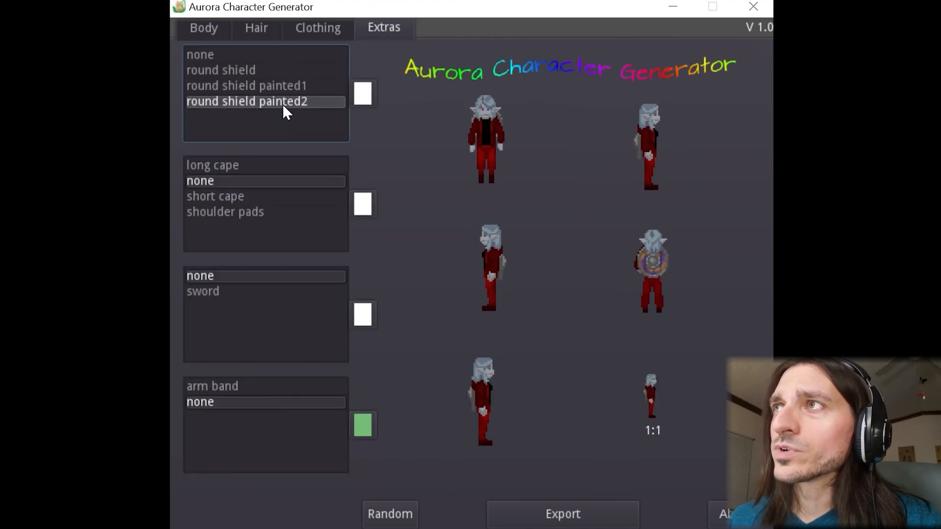
{"action": "left_click", "coordinate": [233, 165]}
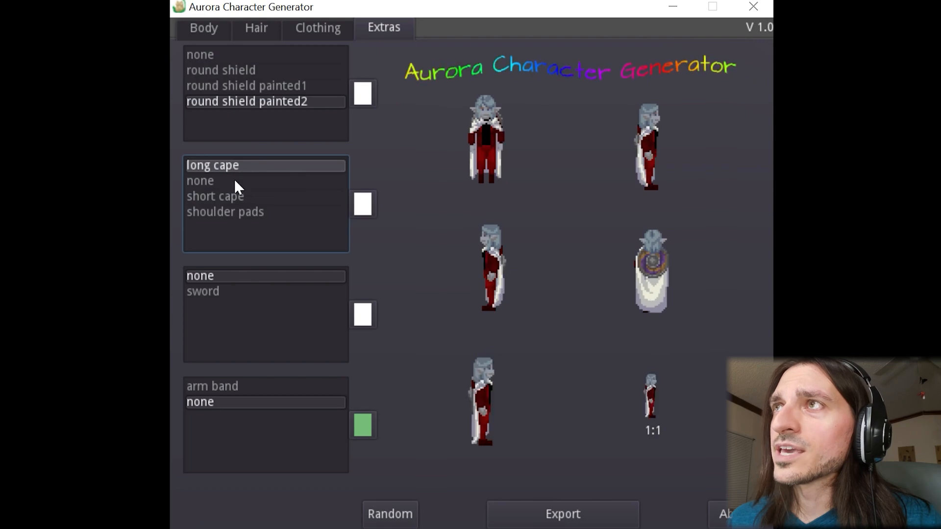
{"action": "left_click", "coordinate": [221, 182]}
{"action": "left_click", "coordinate": [227, 196]}
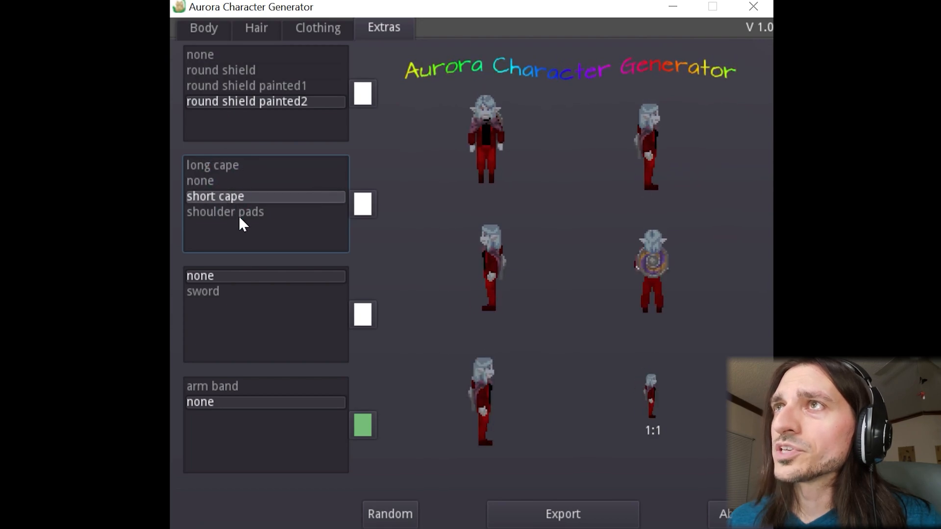
{"action": "left_click", "coordinate": [239, 218]}
{"action": "left_click", "coordinate": [213, 165]}
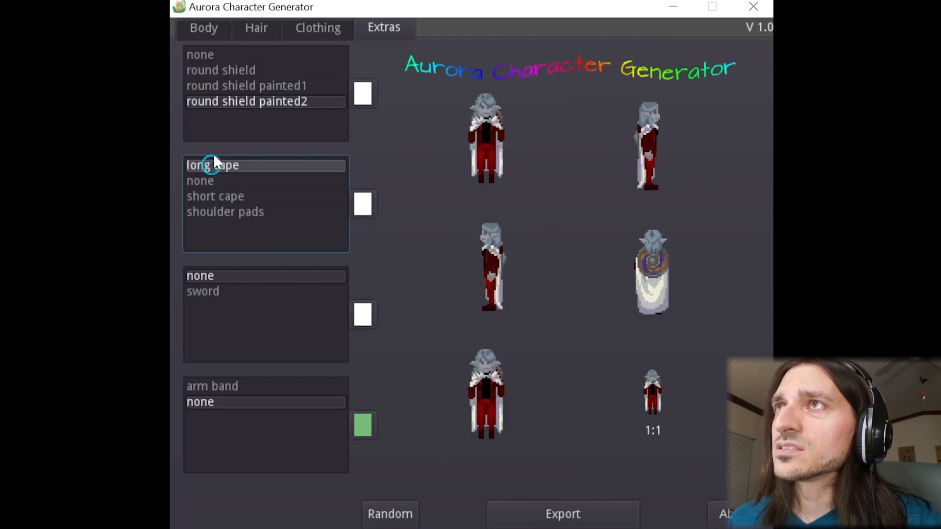
{"action": "left_click", "coordinate": [202, 181]}
{"action": "left_click", "coordinate": [211, 55]}
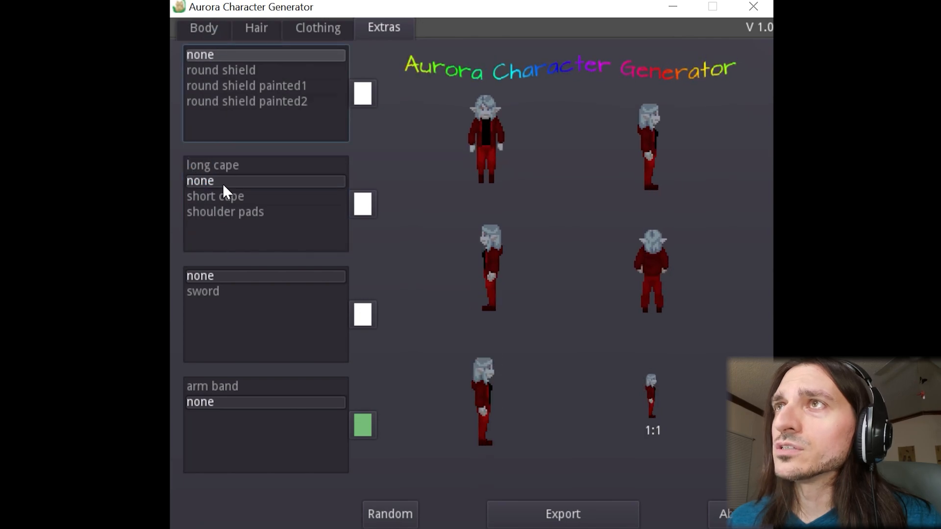
Step: Try the sword and the arm band on the character, and set both back to none
{"action": "left_click", "coordinate": [197, 290]}
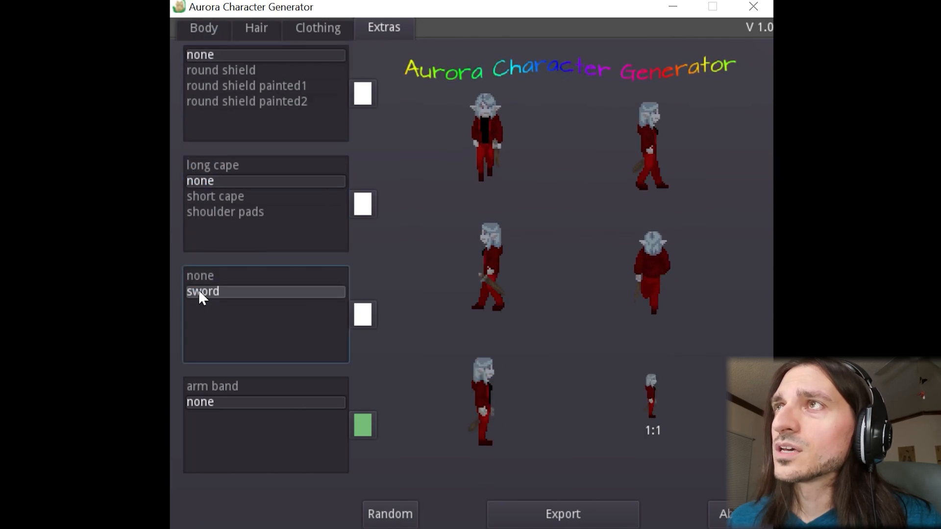
{"action": "left_click", "coordinate": [210, 272]}
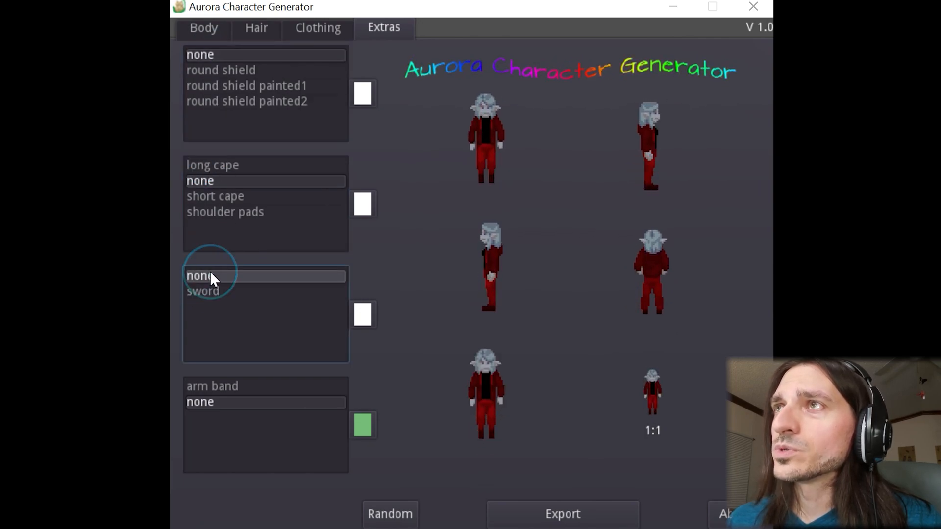
{"action": "left_click", "coordinate": [222, 386]}
{"action": "left_click", "coordinate": [217, 403]}
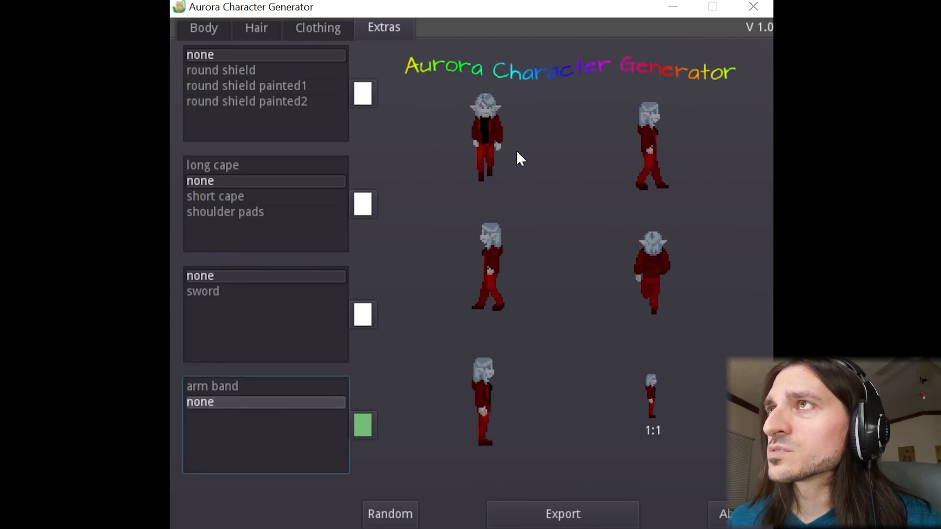
Step: Export the finished character as a PNG file named ViergeSiebzhen and dismiss the export alert
{"action": "left_click", "coordinate": [568, 514]}
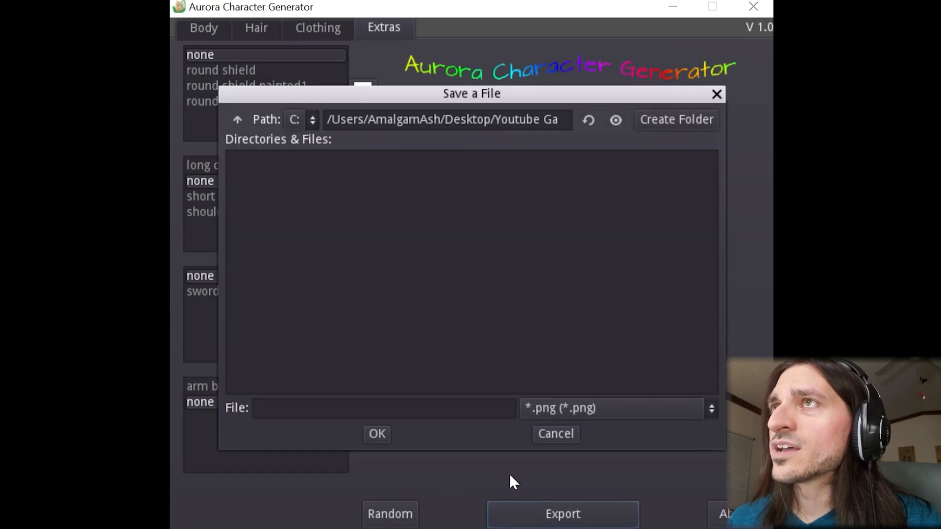
{"action": "left_click", "coordinate": [636, 411]}
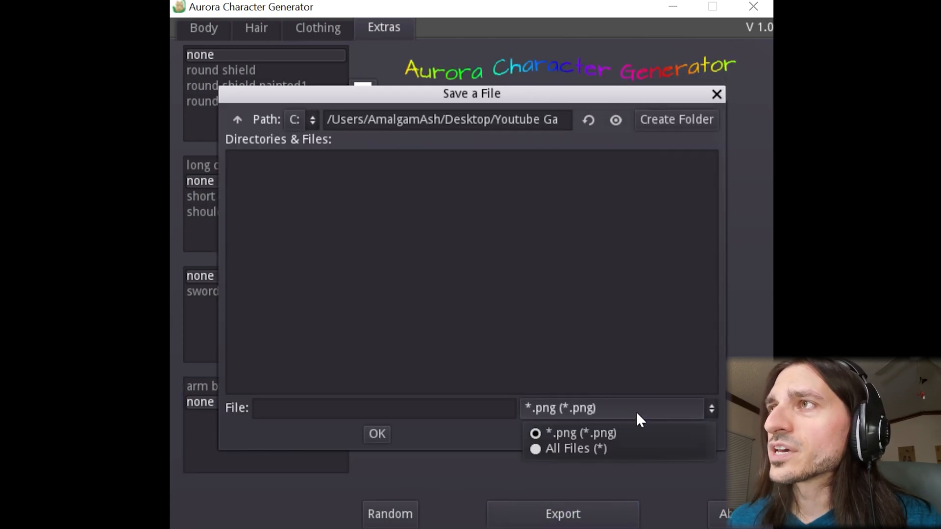
{"action": "left_click", "coordinate": [629, 328]}
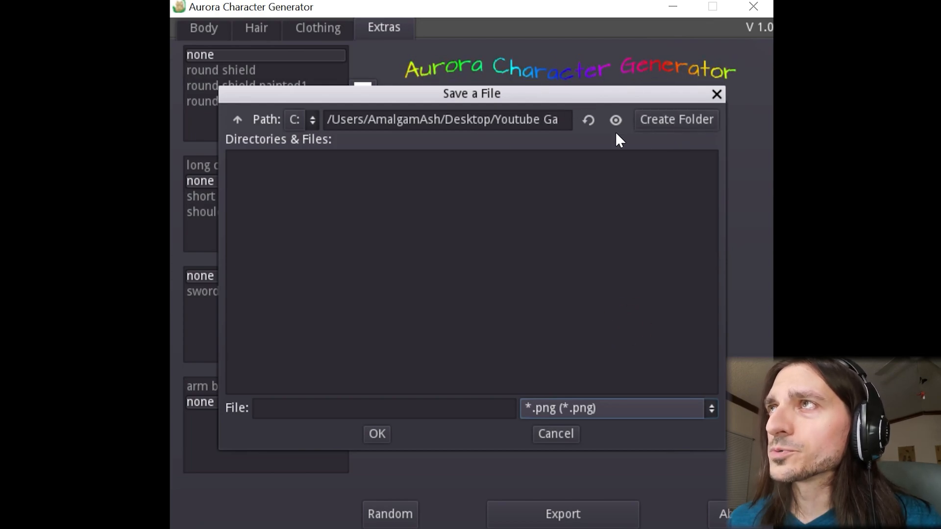
{"action": "left_click", "coordinate": [313, 400]}
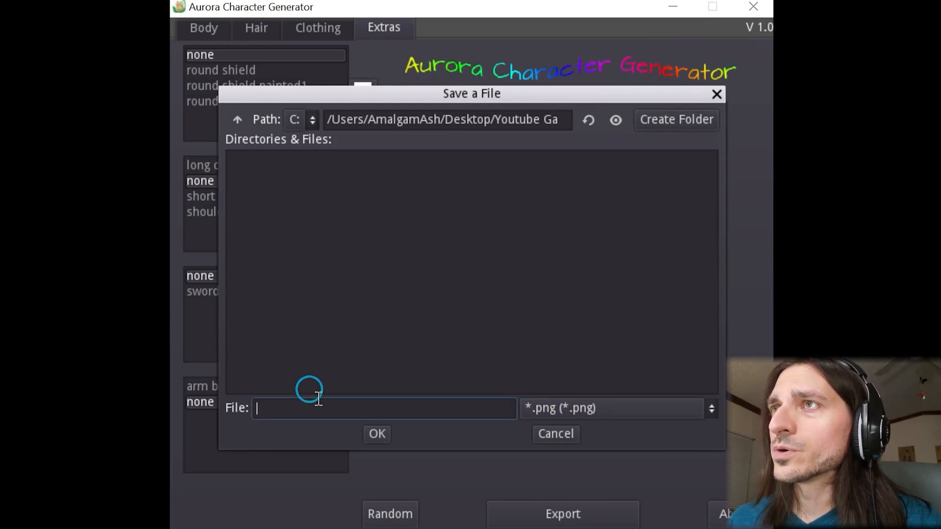
{"action": "type", "text": "ViergeSie"}
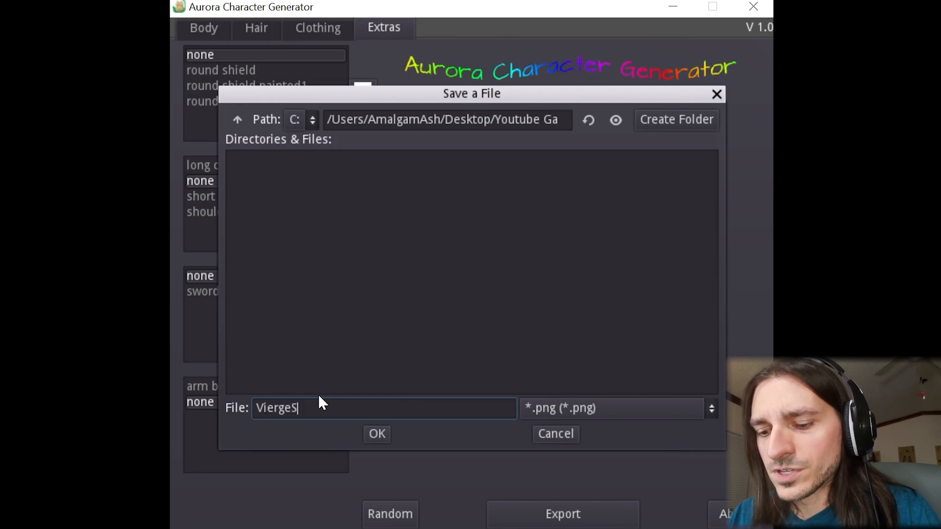
{"action": "type", "text": "bzhen"}
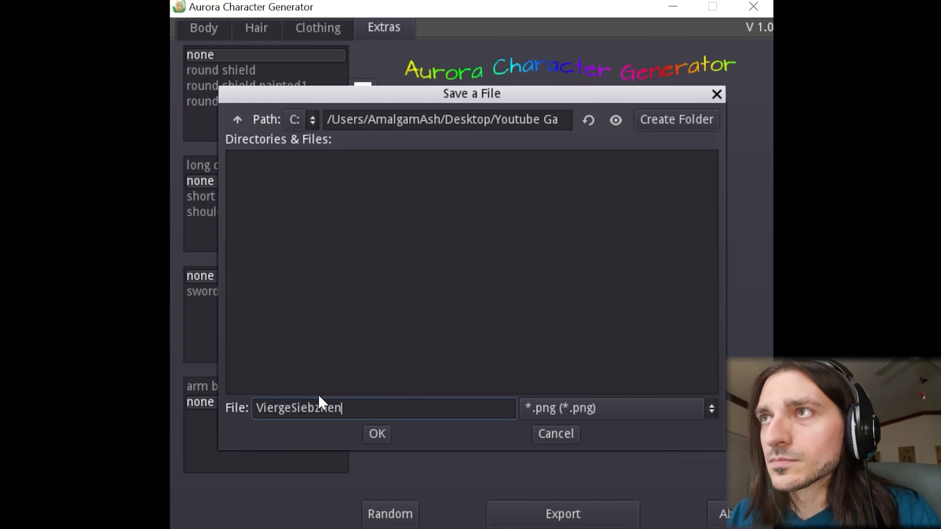
{"action": "left_click", "coordinate": [378, 435]}
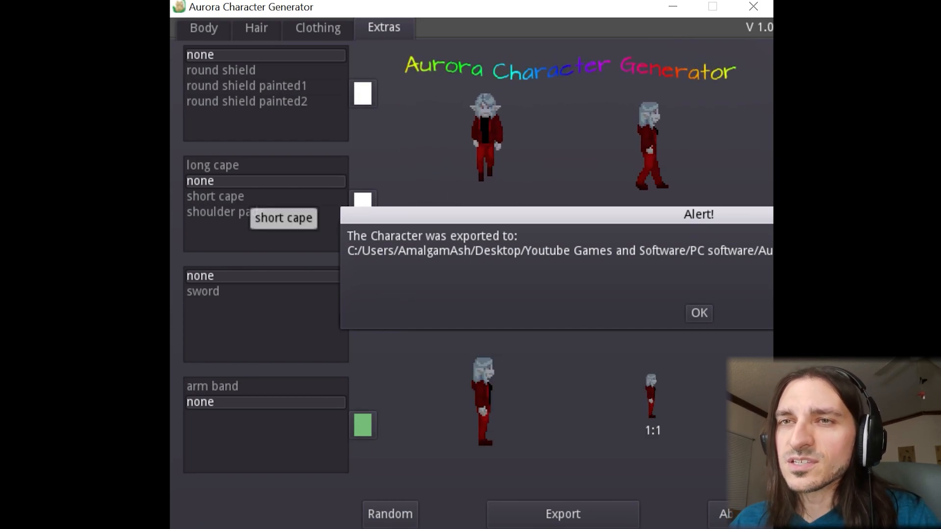
{"action": "left_click", "coordinate": [701, 314]}
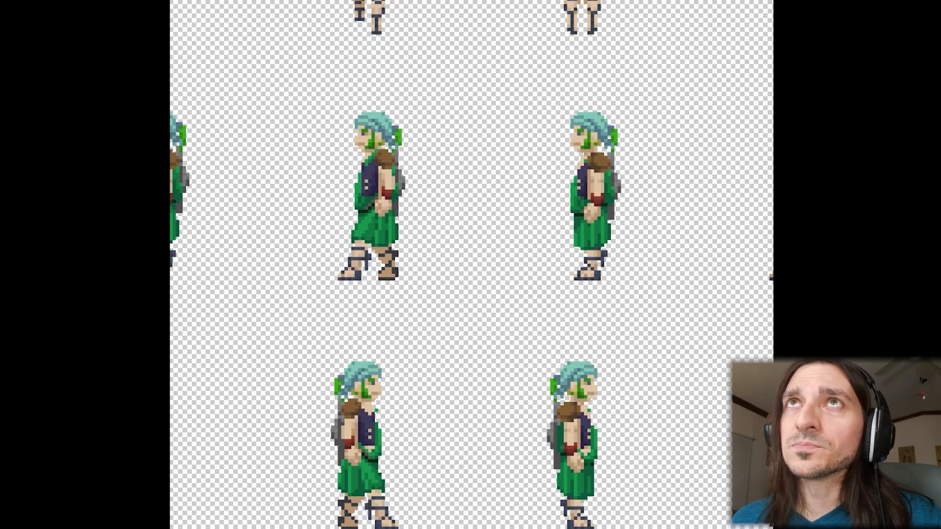
Step: Open the exported ViergeSiebzhen.png sprite sheet in Clip Studio Paint
{"action": "key", "text": "ctrl+o"}
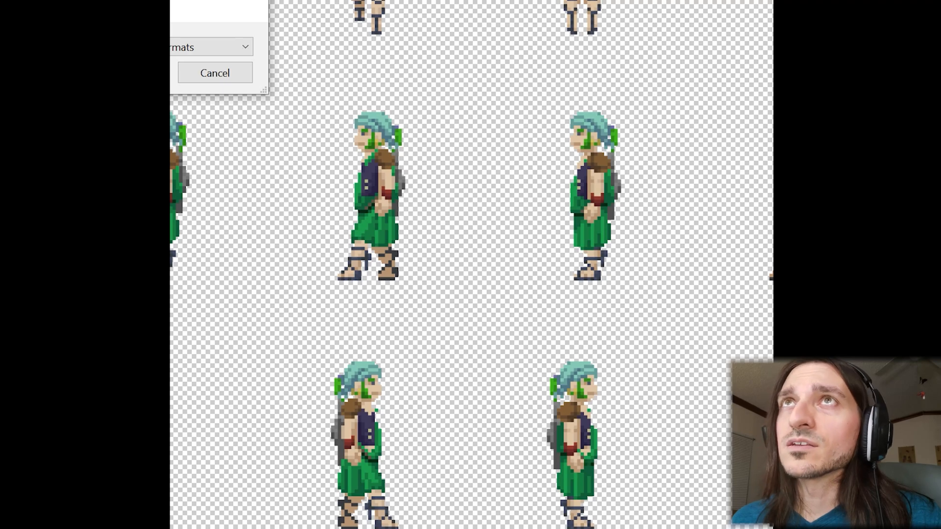
{"action": "left_click_drag", "start_coordinate": [825, 226], "coordinate": [824, 218]}
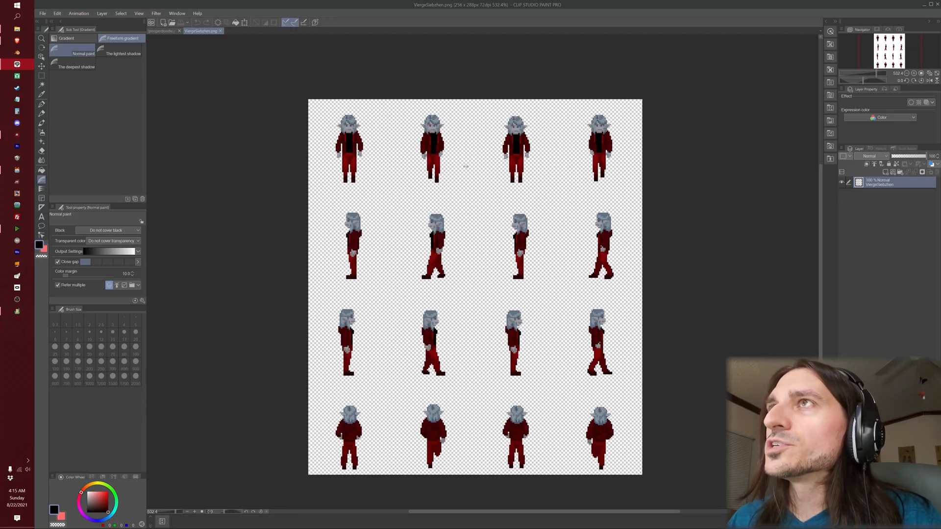
Step: Crop the sprite sheet's canvas to a width of 192 px using the middle-right reference point, cutting off the first column
{"action": "scroll", "coordinate": [443, 156], "scroll_direction": "up", "scroll_amount": 2}
{"action": "scroll", "coordinate": [460, 156], "scroll_direction": "down", "scroll_amount": 2}
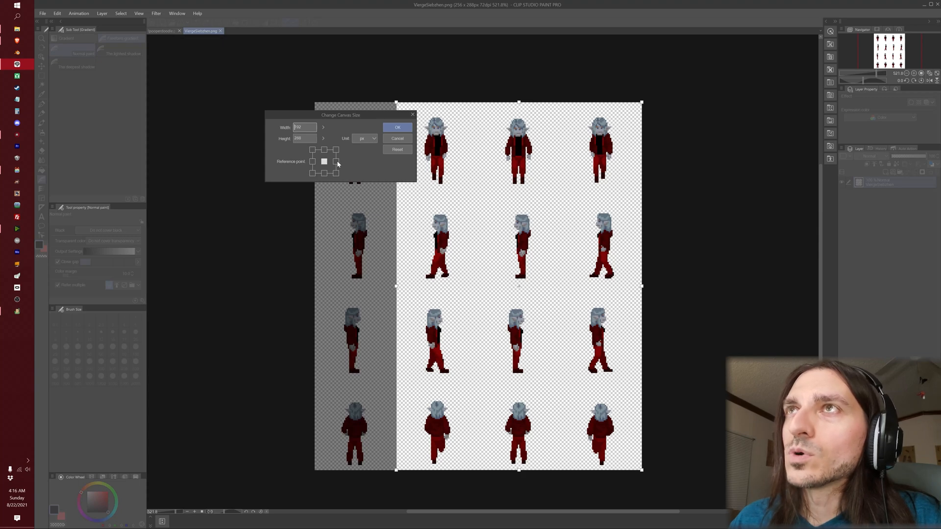
{"action": "left_click", "coordinate": [336, 162]}
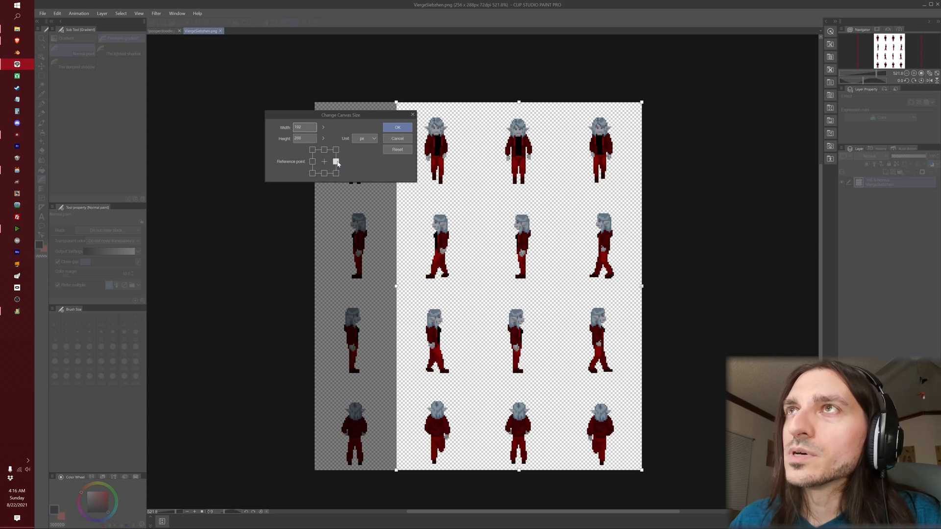
{"action": "left_click", "coordinate": [398, 129]}
Step: Save the cropped sprite sheet as the PNG ViergeSiebzhen in the game project's img/characters folder
{"action": "key", "text": "ctrl+shift+s"}
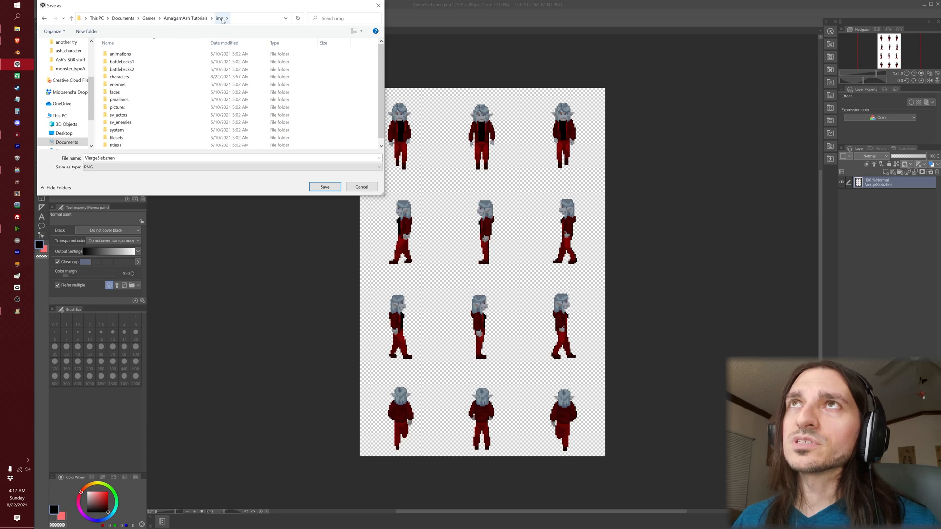
{"action": "left_click", "coordinate": [117, 77]}
{"action": "double_click", "coordinate": [118, 78]}
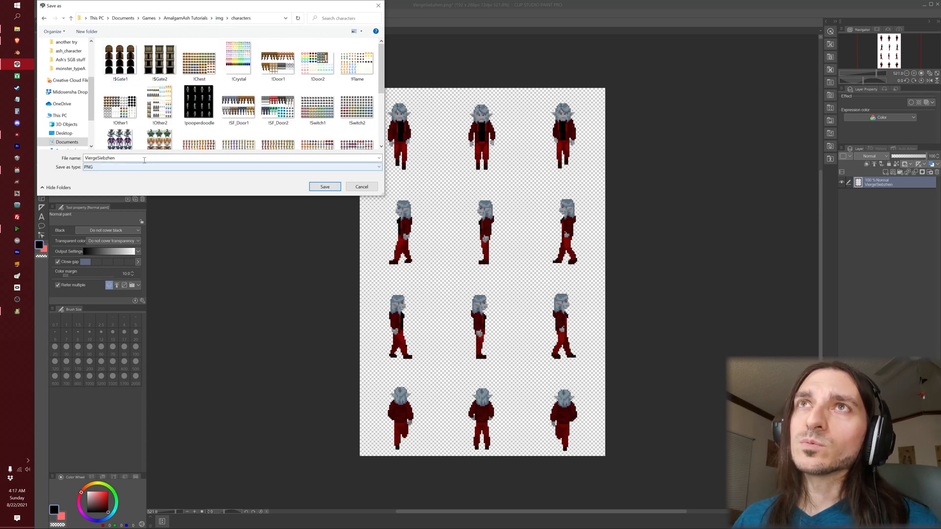
{"action": "left_click", "coordinate": [325, 186]}
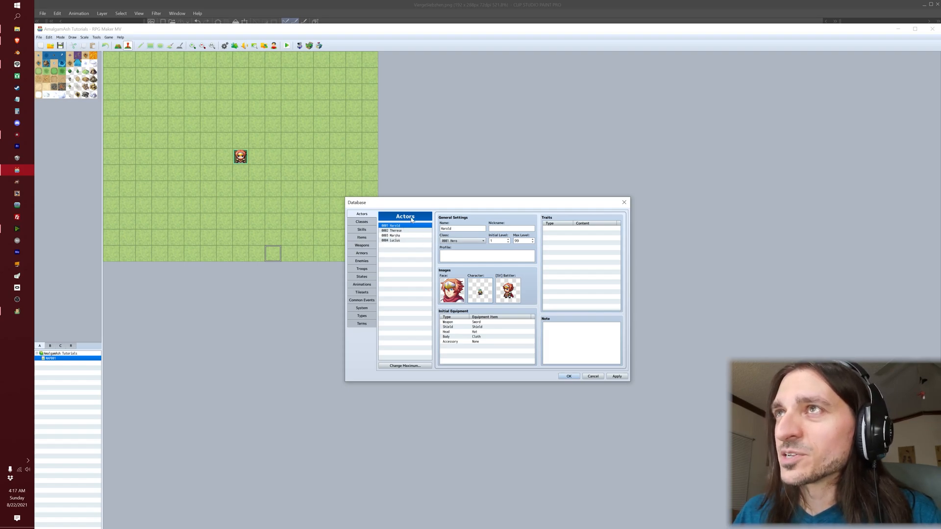
Step: In the RPG Maker MV database, assign the ViergeSiebzhen sheet as the first actor's character image
{"action": "double_click", "coordinate": [480, 291]}
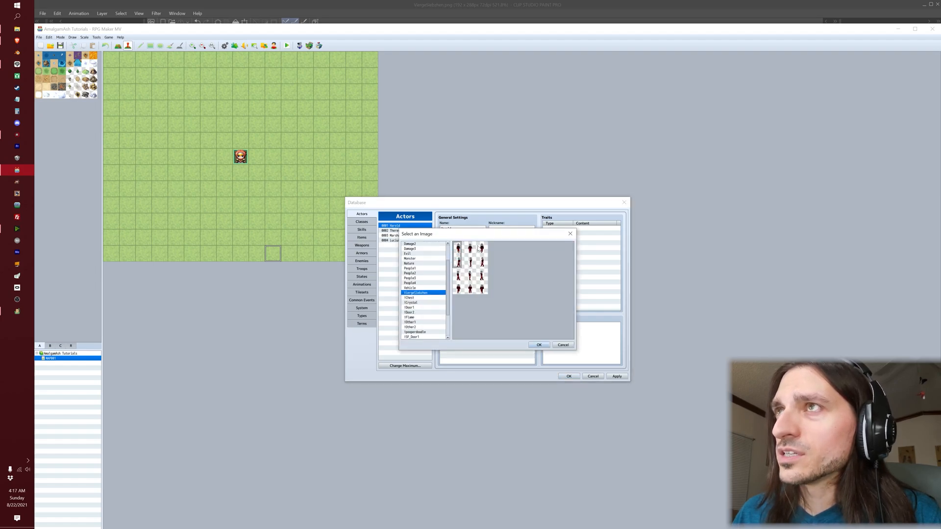
{"action": "left_click", "coordinate": [540, 345]}
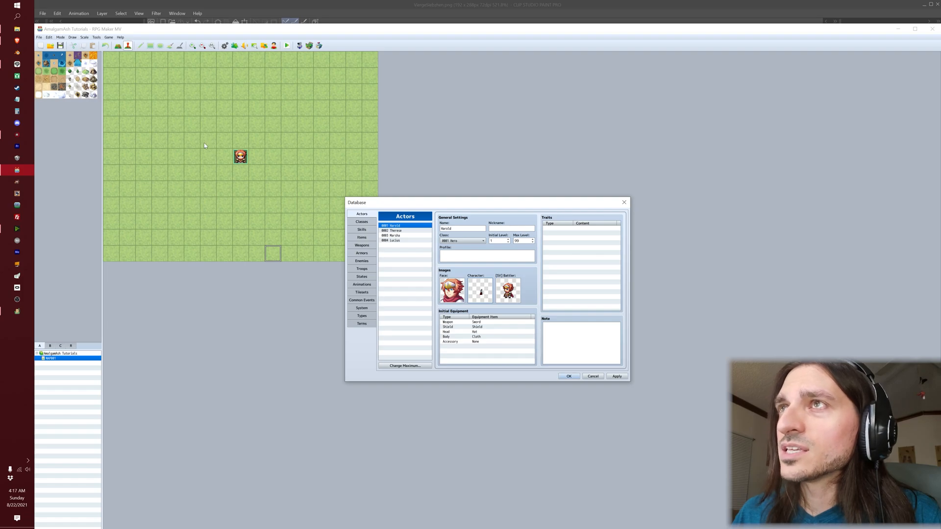
Step: Switch to Clip Studio Paint and save the sprite sheet as the PNG $ViergeSiebzhen in the same characters folder
{"action": "left_click", "coordinate": [17, 65]}
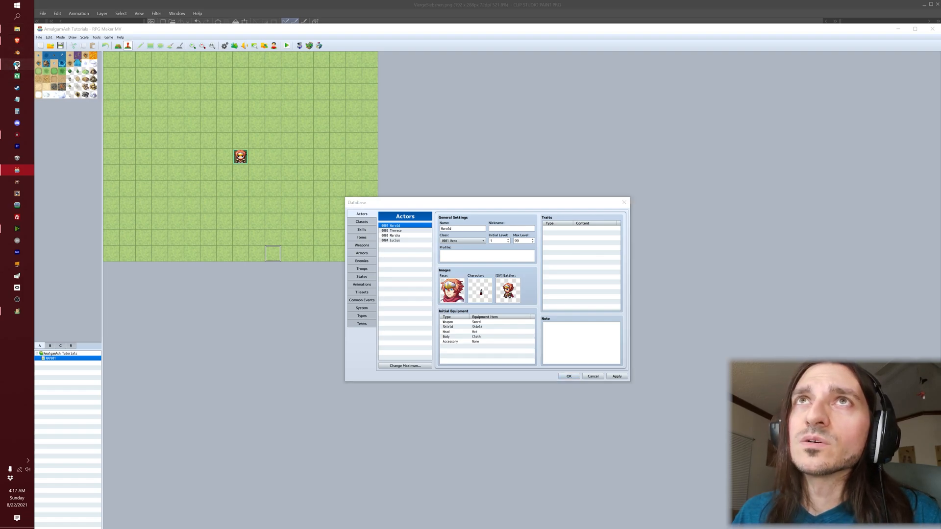
{"action": "left_click", "coordinate": [42, 13]}
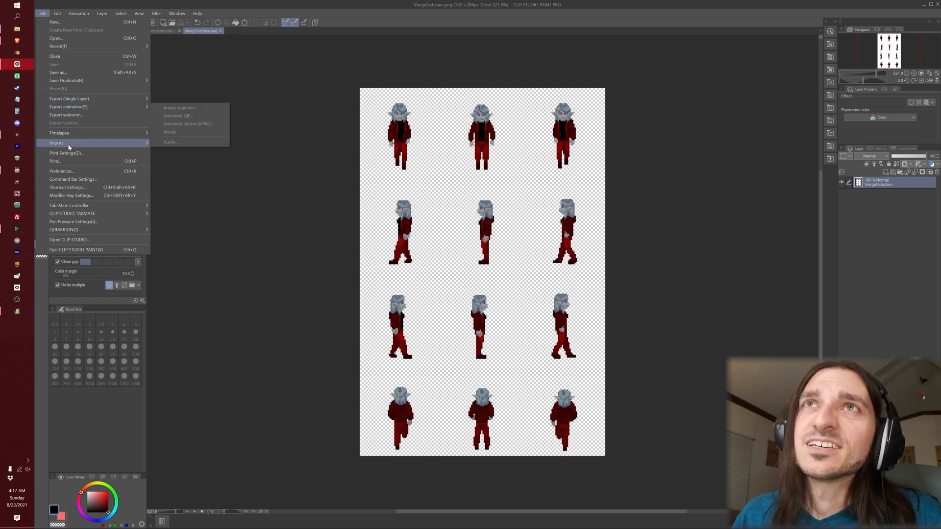
{"action": "left_click", "coordinate": [58, 72]}
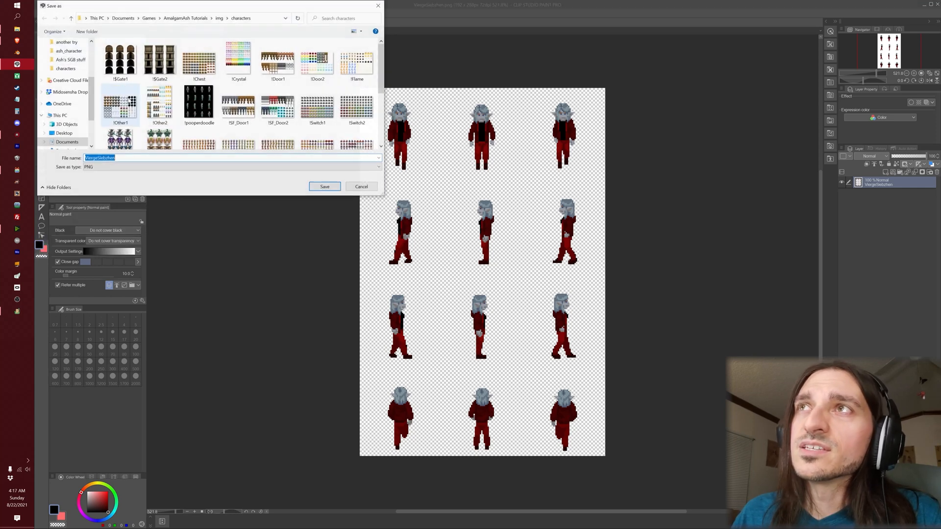
{"action": "left_click", "coordinate": [85, 158]}
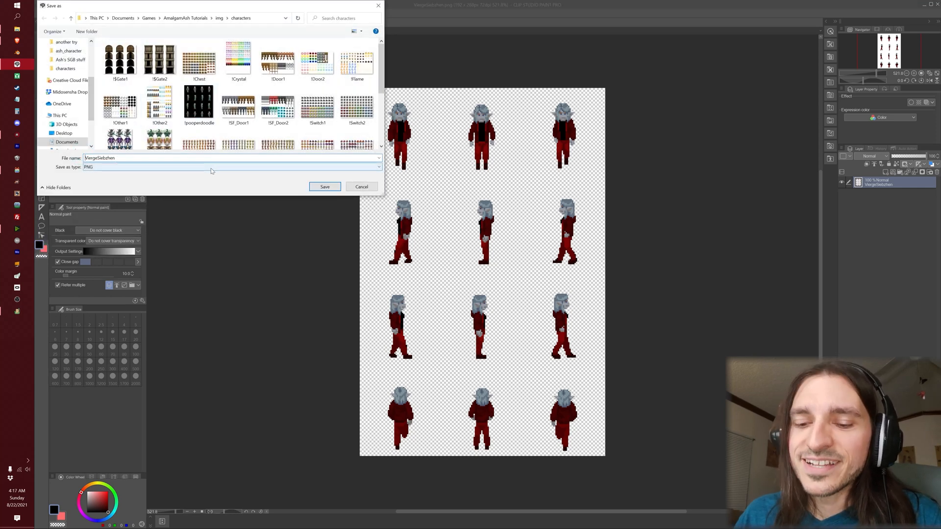
{"action": "type", "text": "$"}
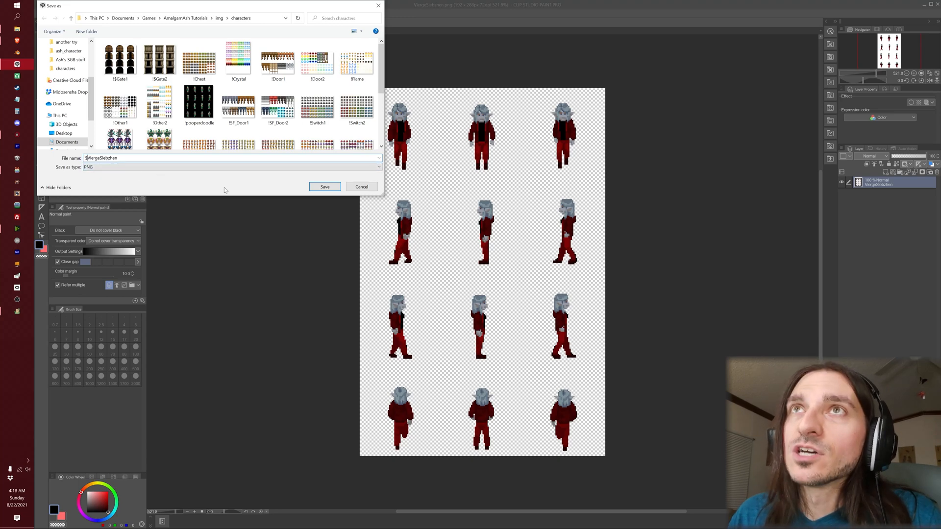
{"action": "left_click", "coordinate": [325, 187]}
{"action": "left_click", "coordinate": [511, 195]}
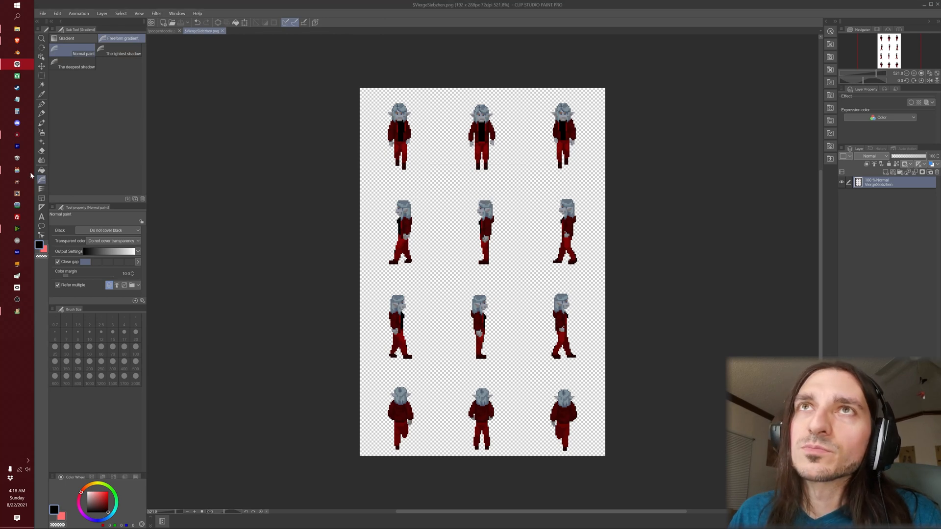
Step: Switch to RPG Maker MV and assign the $ViergeSiebzhen sheet as the first actor's character image, applying the database change
{"action": "mouse_move", "coordinate": [14, 40]}
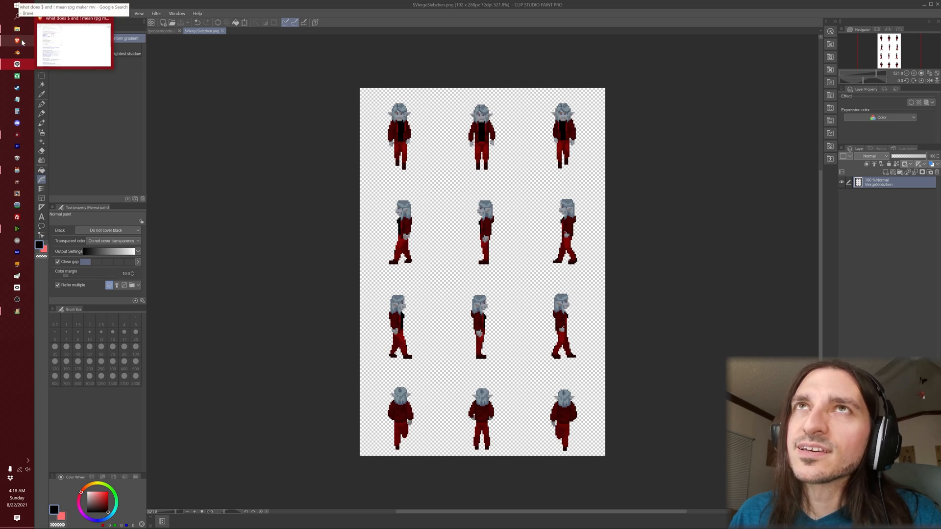
{"action": "left_click", "coordinate": [17, 171]}
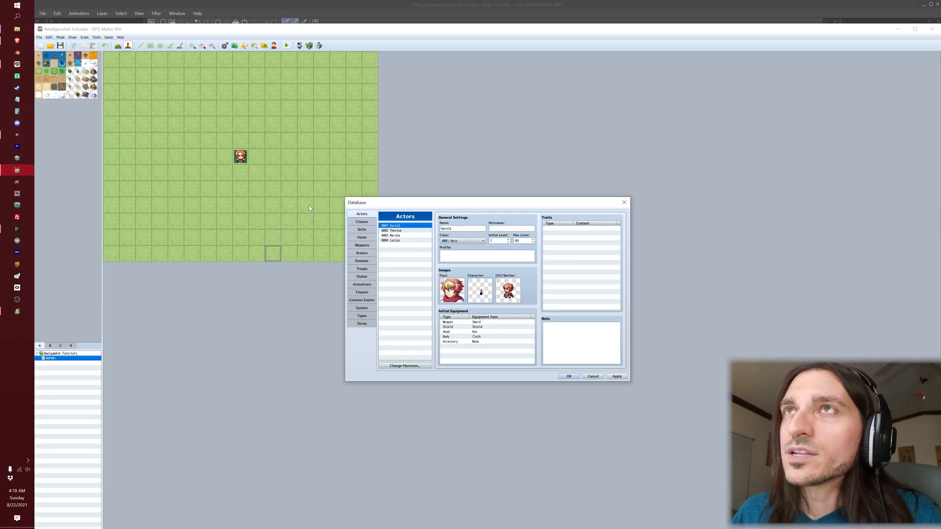
{"action": "double_click", "coordinate": [489, 298]}
{"action": "left_click", "coordinate": [562, 344]}
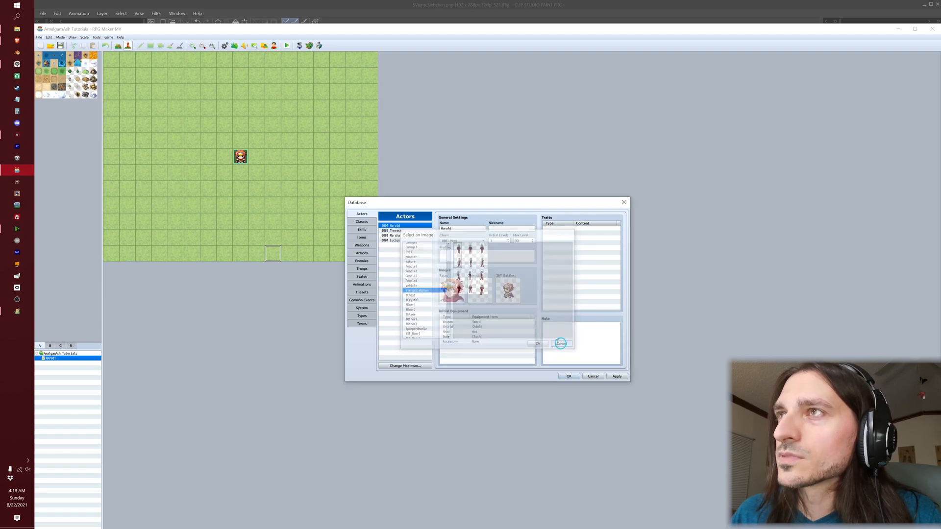
{"action": "double_click", "coordinate": [488, 287]}
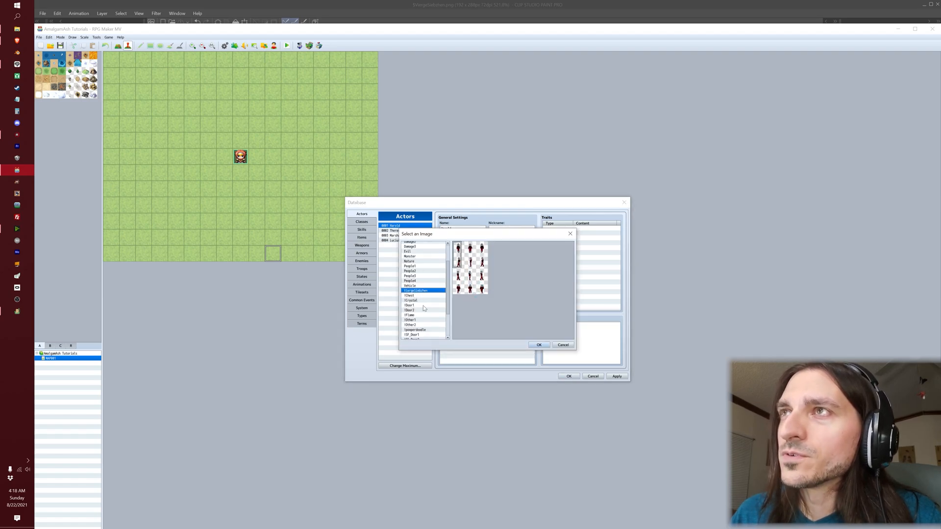
{"action": "scroll", "coordinate": [424, 303], "scroll_direction": "down", "scroll_amount": 3}
{"action": "left_click", "coordinate": [418, 337]}
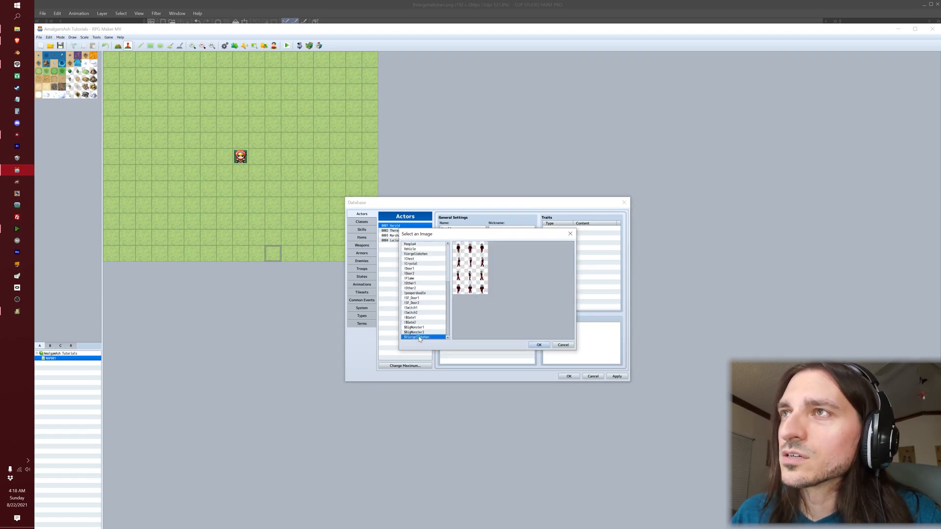
{"action": "left_click", "coordinate": [537, 345]}
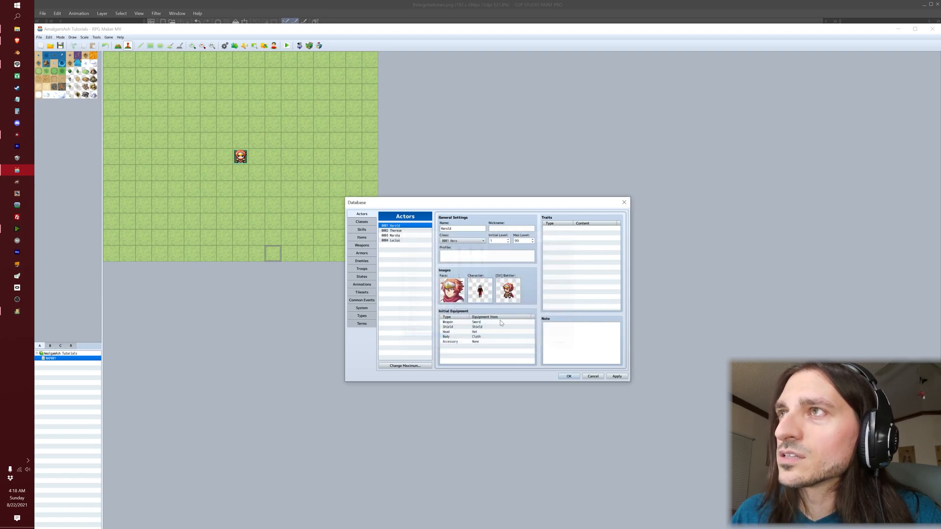
{"action": "left_click", "coordinate": [568, 376]}
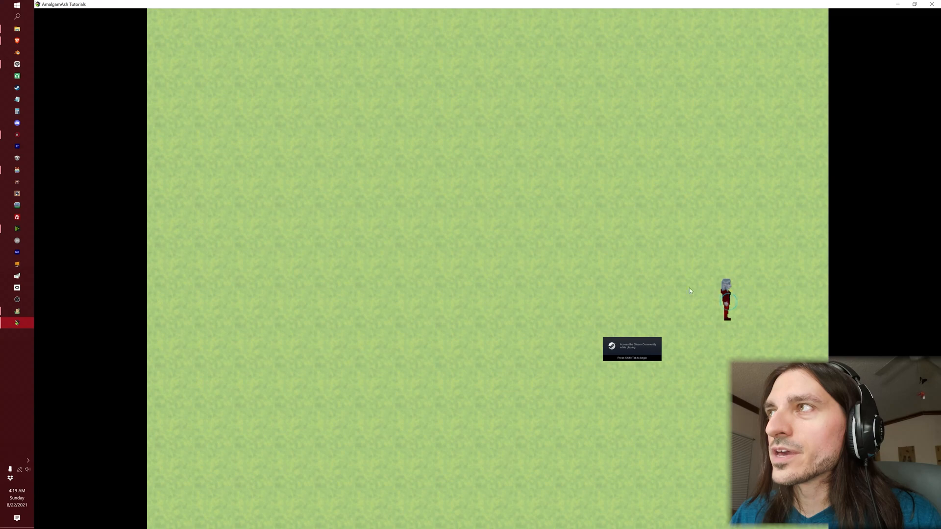
Step: Walk the character around the playtest map in all four directions to check its walking sprites
{"action": "left_click", "coordinate": [560, 258]}
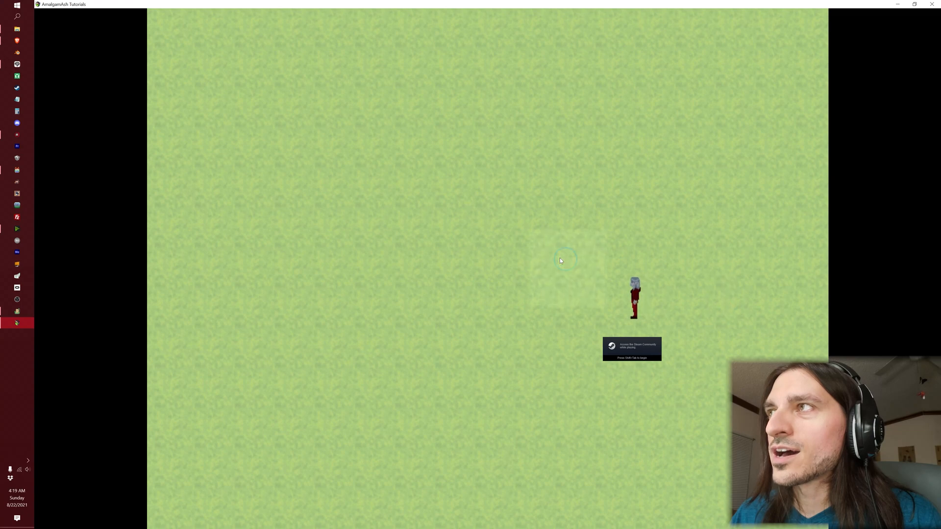
{"action": "key", "text": "Left"}
{"action": "key", "text": "Down"}
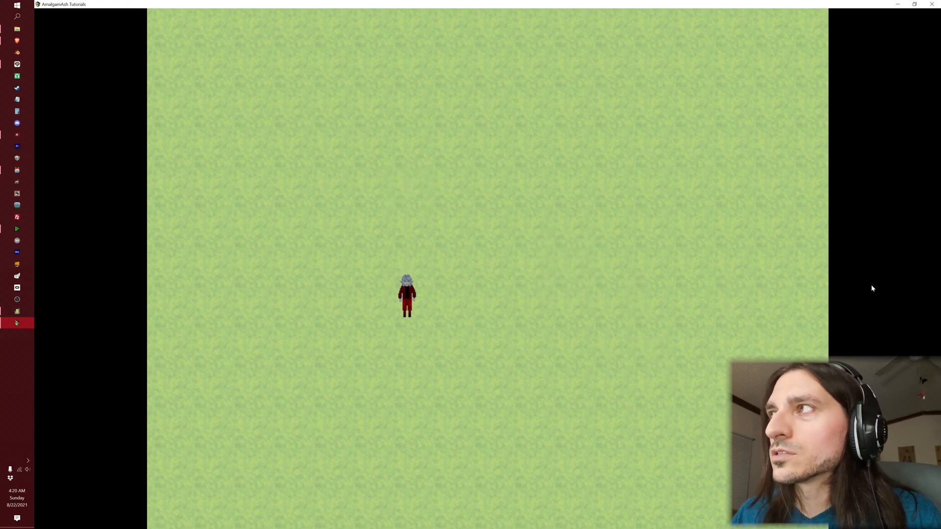
{"action": "key", "text": "Down"}
{"action": "key", "text": "Right"}
{"action": "key", "text": "Up"}
{"action": "key", "text": "Left"}
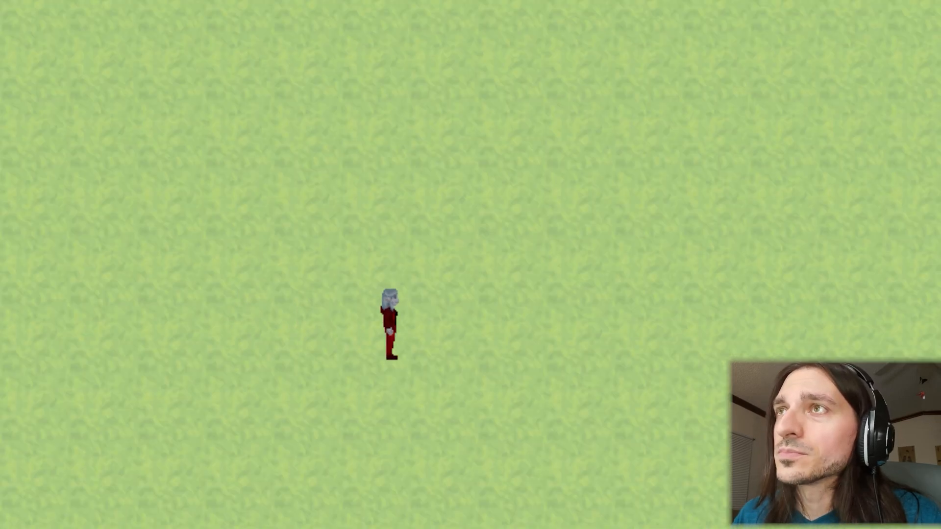
{"action": "key", "text": "Right"}
{"action": "key", "text": "Down"}
{"action": "key", "text": "Right"}
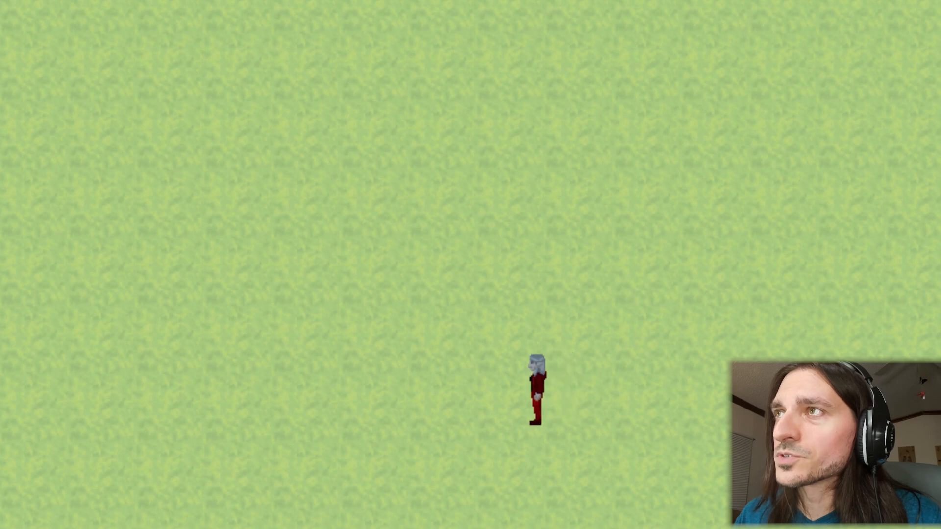
{"action": "key", "text": "Left"}
{"action": "key", "text": "Up"}
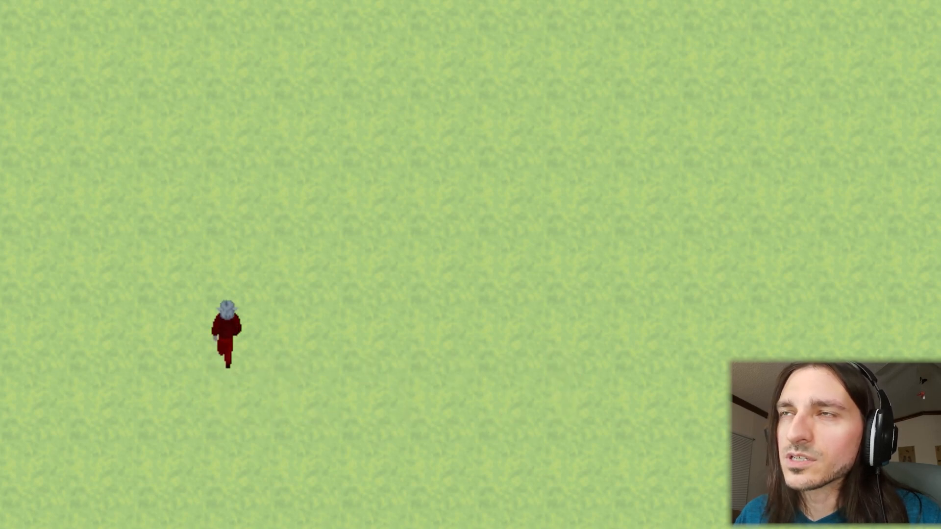
{"action": "key", "text": "Right"}
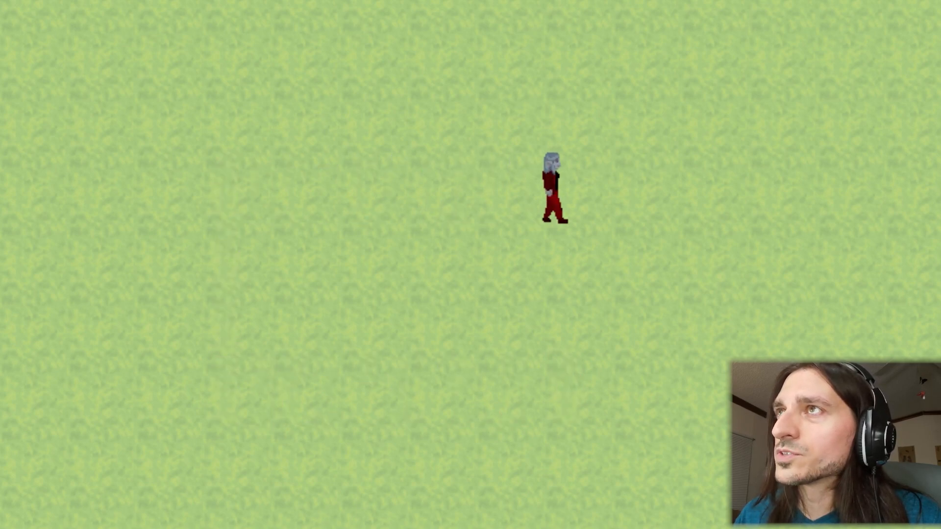
{"action": "key", "text": "Down"}
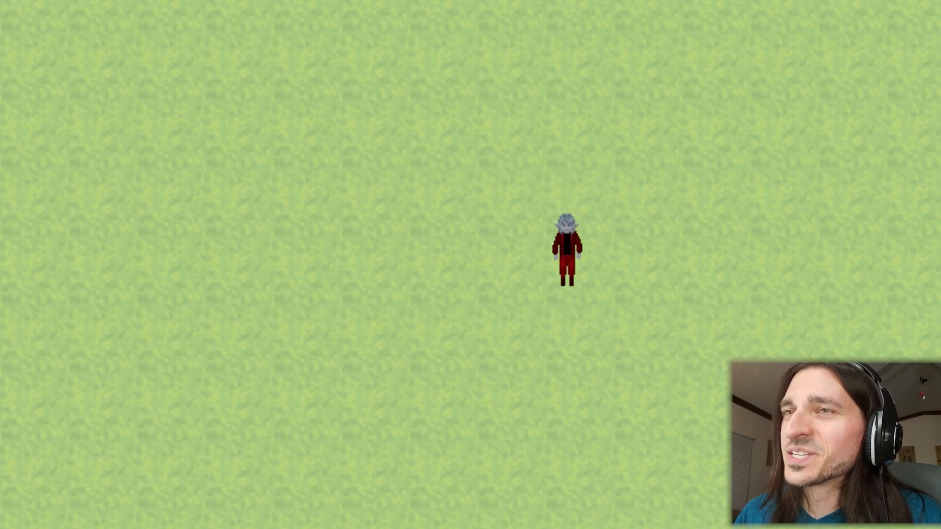
{"action": "key", "text": "Right"}
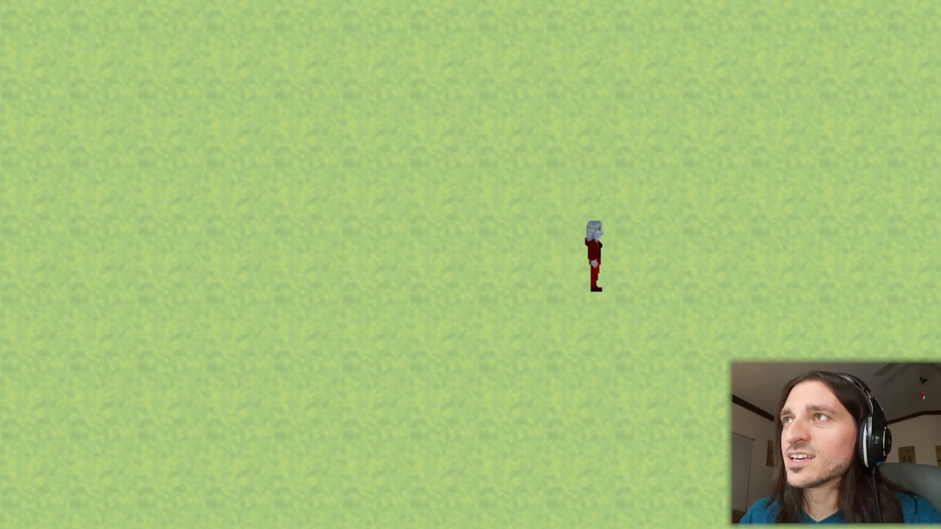
{"action": "key", "text": "Down"}
{"action": "key", "text": "Right"}
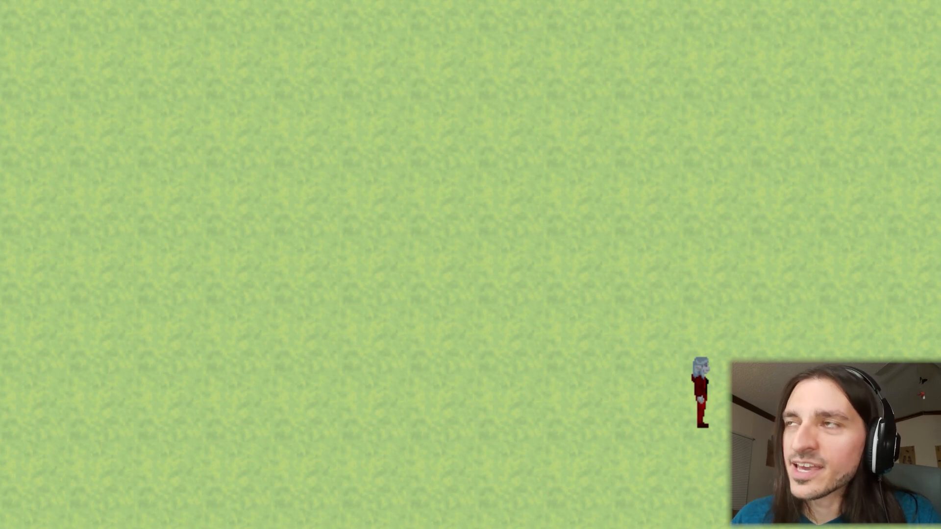
{"action": "key", "text": "Left"}
{"action": "key", "text": "Up"}
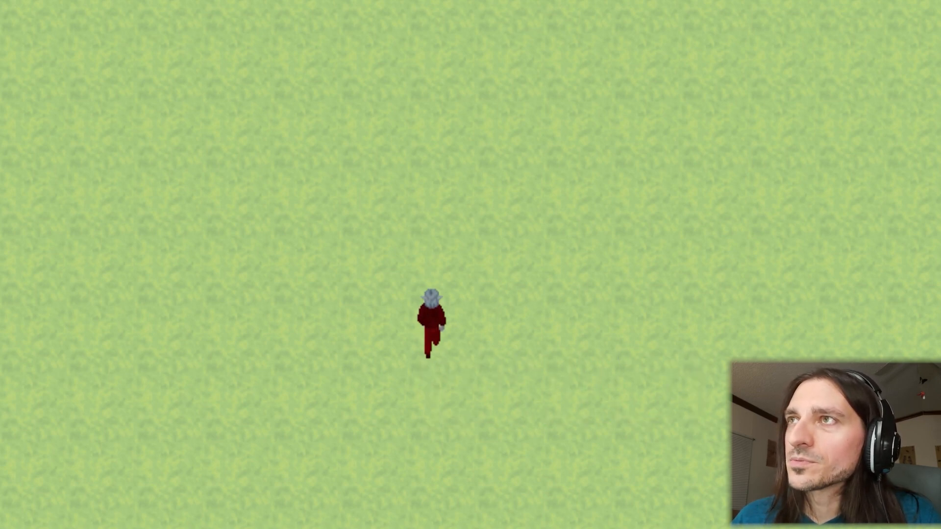
{"action": "key", "text": "Right"}
{"action": "key", "text": "Down"}
{"action": "key", "text": "Down"}
{"action": "key", "text": "Left"}
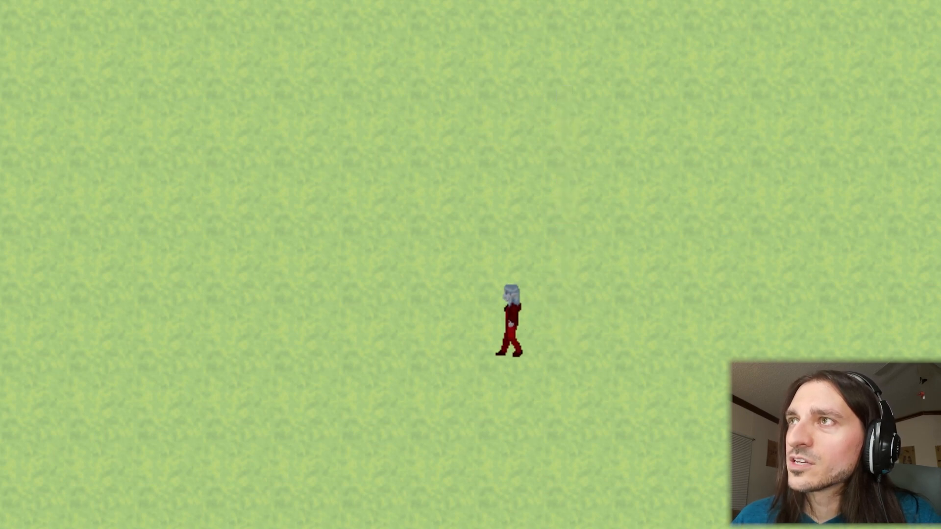
{"action": "key", "text": "Down"}
{"action": "key", "text": "Right"}
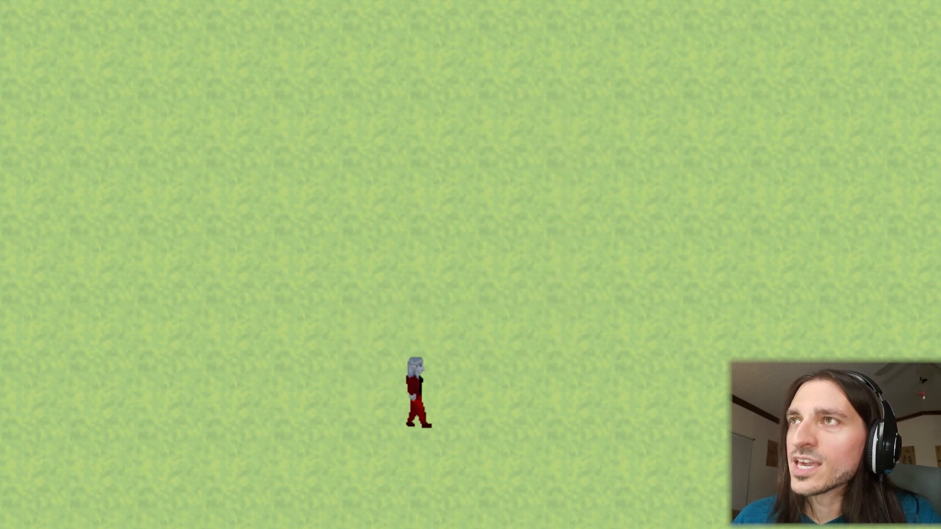
{"action": "key", "text": "Down"}
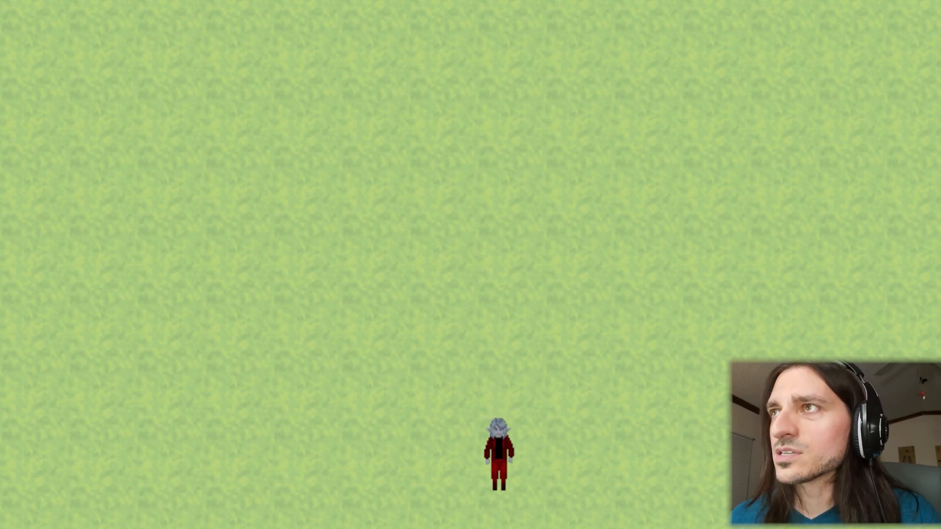
{"action": "key", "text": "Right"}
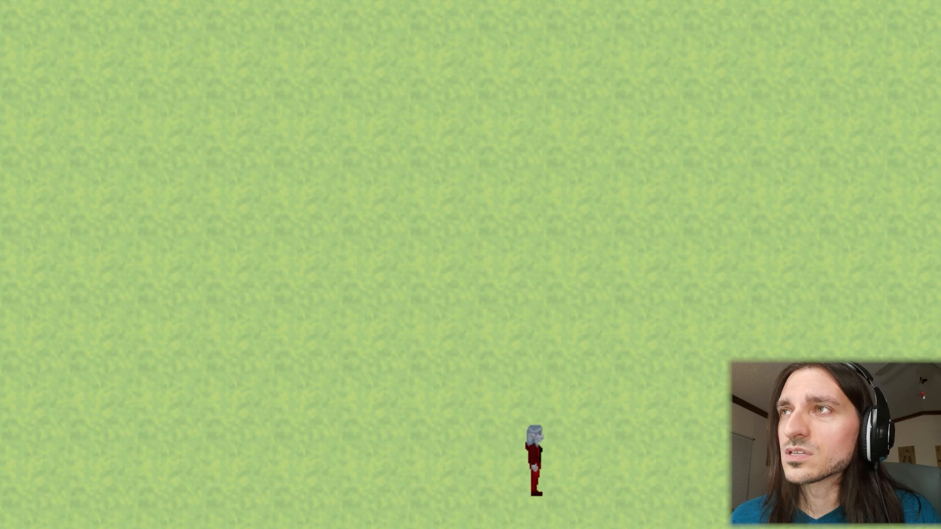
{"action": "key", "text": "Up"}
{"action": "key", "text": "Left"}
{"action": "key", "text": "Down"}
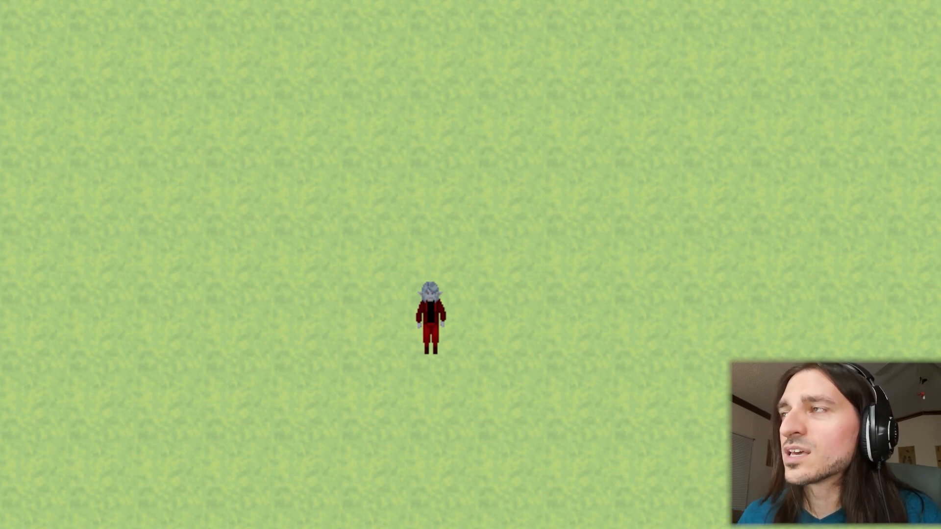
Step: Send the character to distant map destinations by pointing at them to check its automatic walking
{"action": "left_click", "coordinate": [906, 13]}
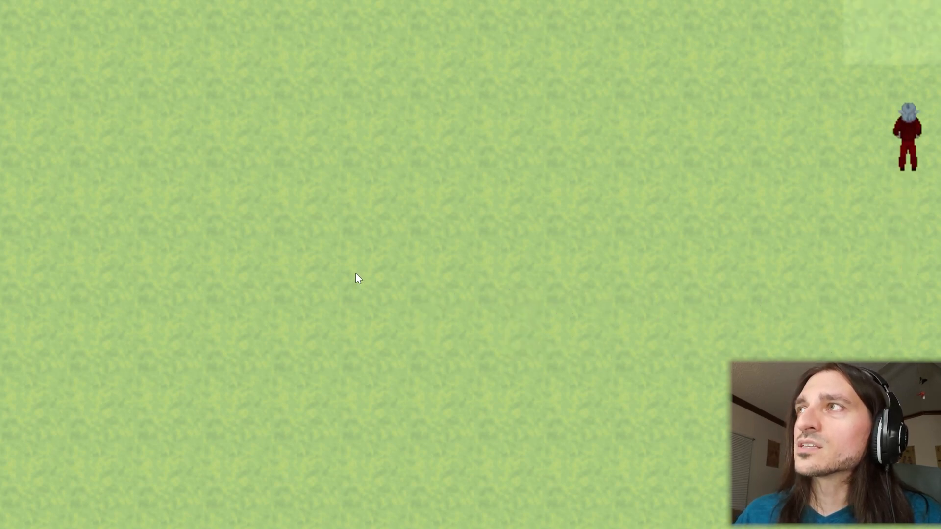
{"action": "left_click", "coordinate": [299, 349]}
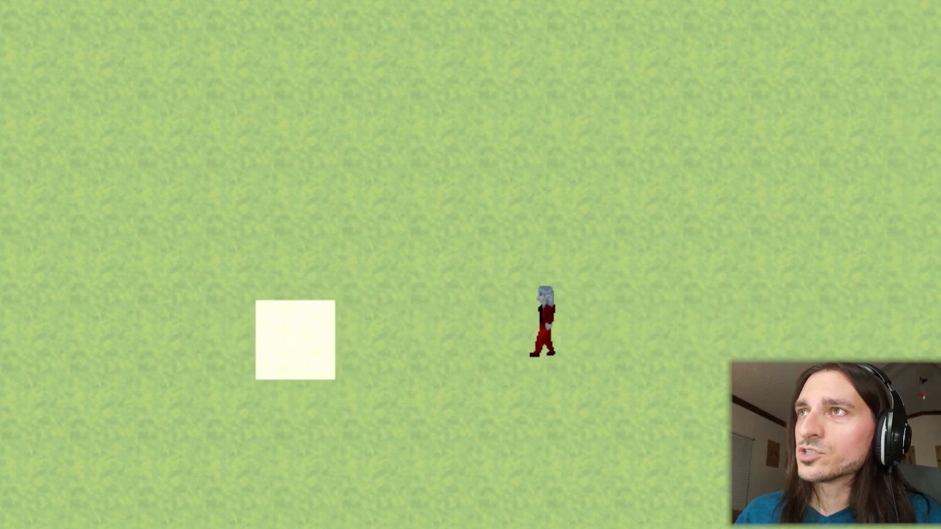
{"action": "key", "text": "Down"}
{"action": "key", "text": "Up"}
{"action": "left_click", "coordinate": [521, 452]}
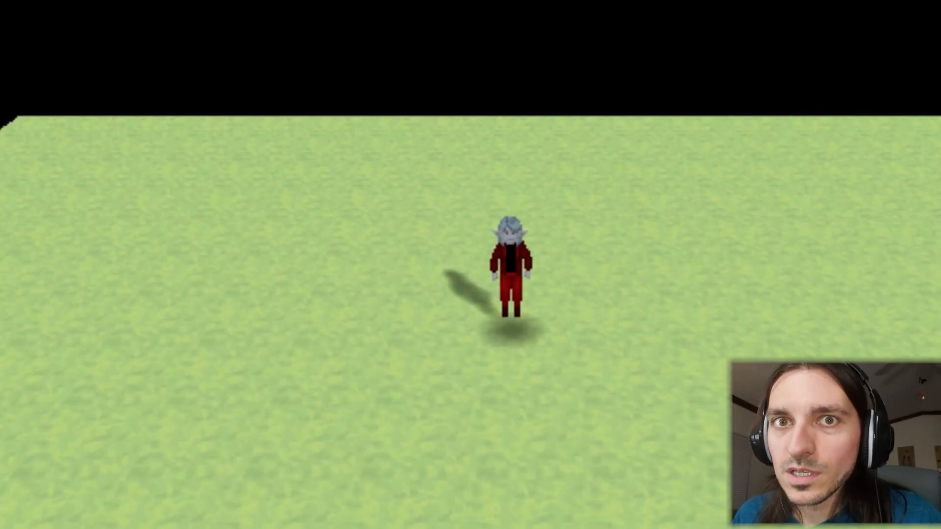
Step: Walk the character in all four directions on the 3D-view map to check its sprites and shadow
{"action": "key", "text": "Left"}
{"action": "key", "text": "Down"}
{"action": "key", "text": "Right"}
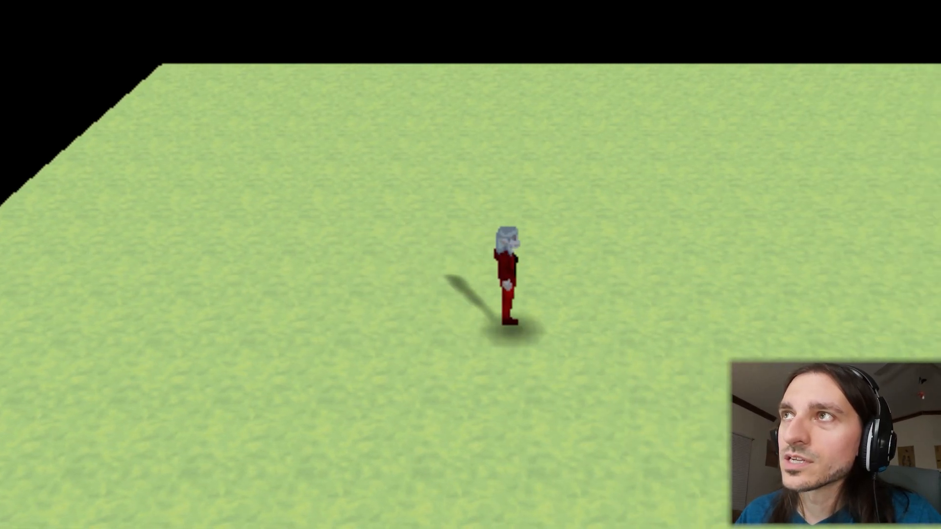
{"action": "key", "text": "Up"}
{"action": "key", "text": "Down"}
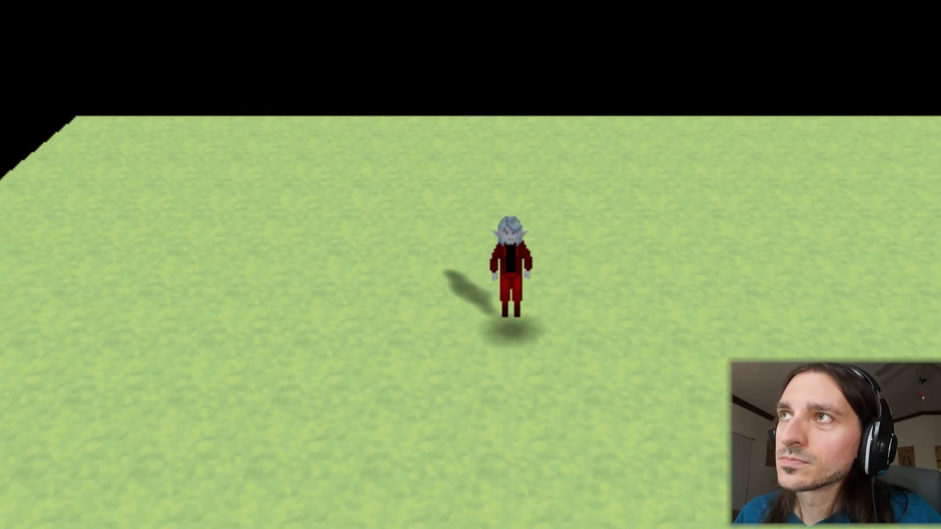
{"action": "key", "text": "Left"}
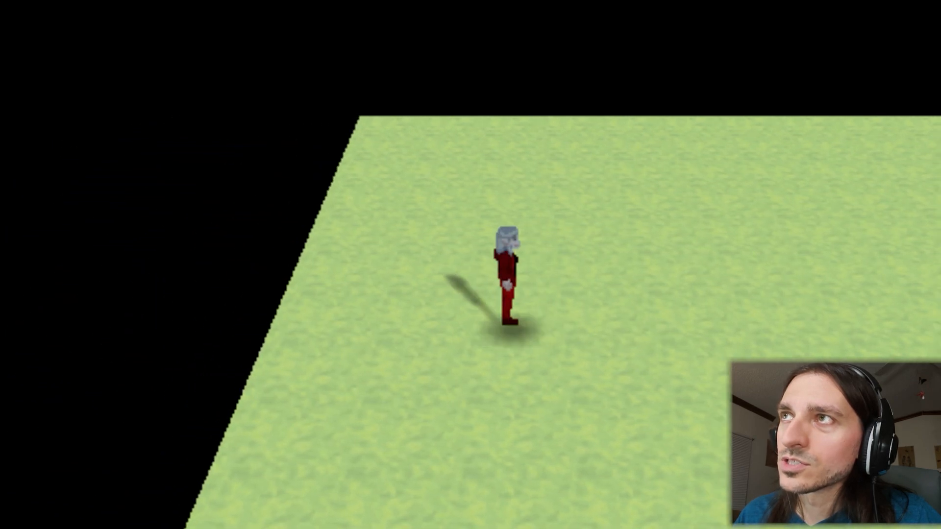
{"action": "key", "text": "Right"}
{"action": "key", "text": "Down"}
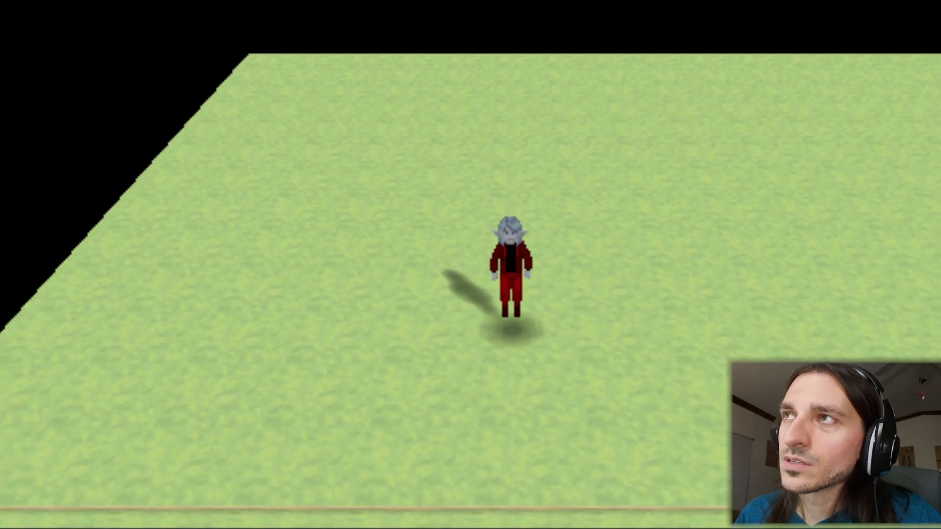
{"action": "key", "text": "Right"}
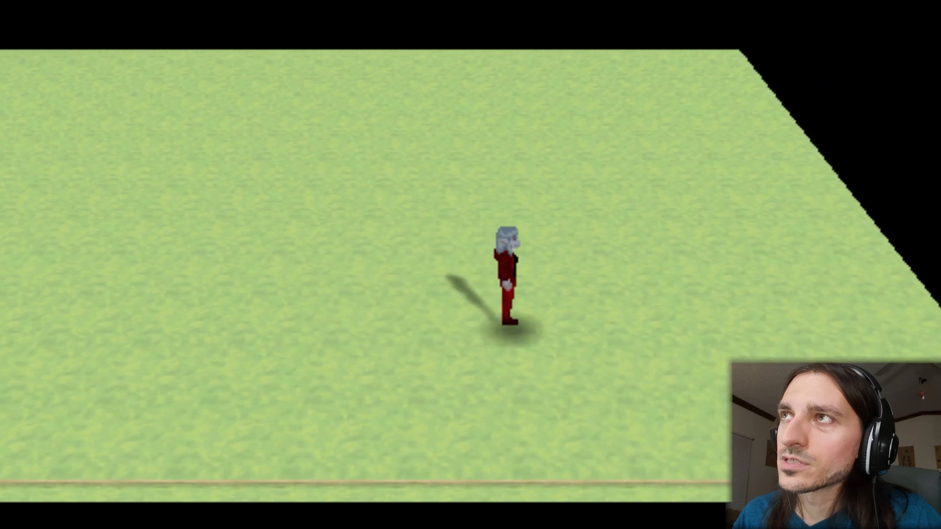
{"action": "key", "text": "Up"}
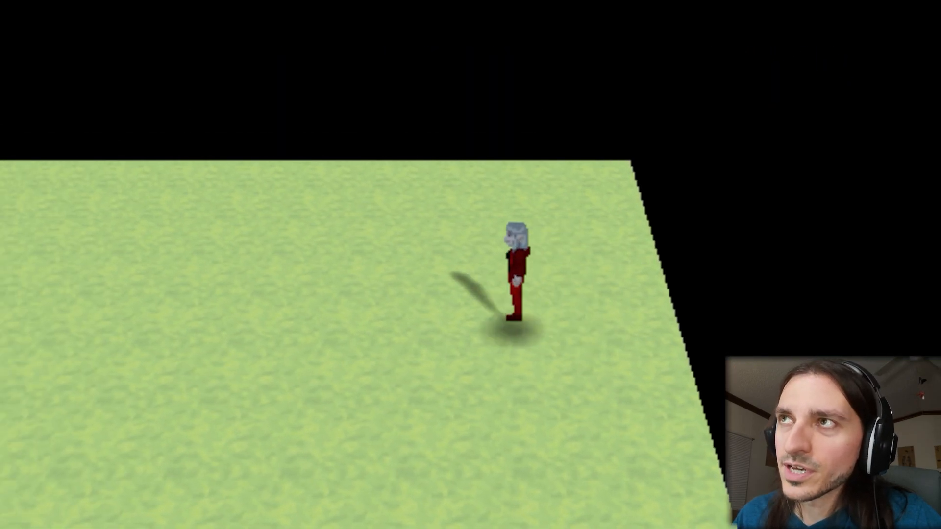
Step: Rotate the 3D camera around the character to check how the sprite looks from different angles
{"action": "key", "text": "q"}
{"action": "key", "text": "Up"}
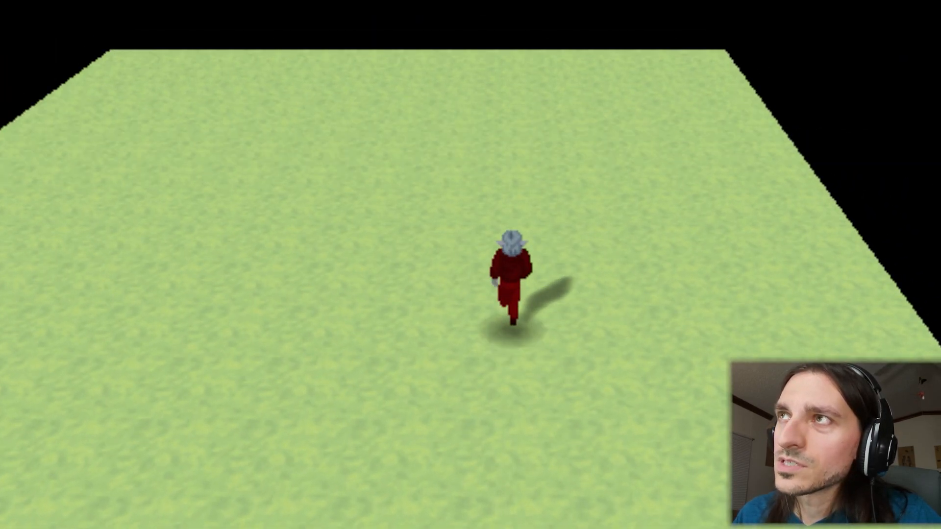
{"action": "key", "text": "q"}
{"action": "key", "text": "q"}
{"action": "key", "text": "q"}
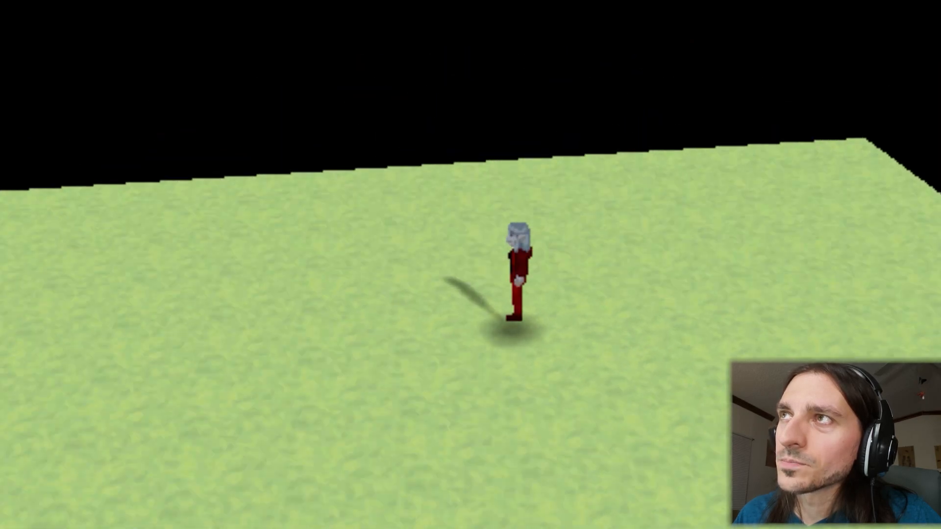
Step: Walk the character across the 3D map again after the camera rotation to check its movement in each direction
{"action": "key", "text": "Down"}
{"action": "key", "text": "Left"}
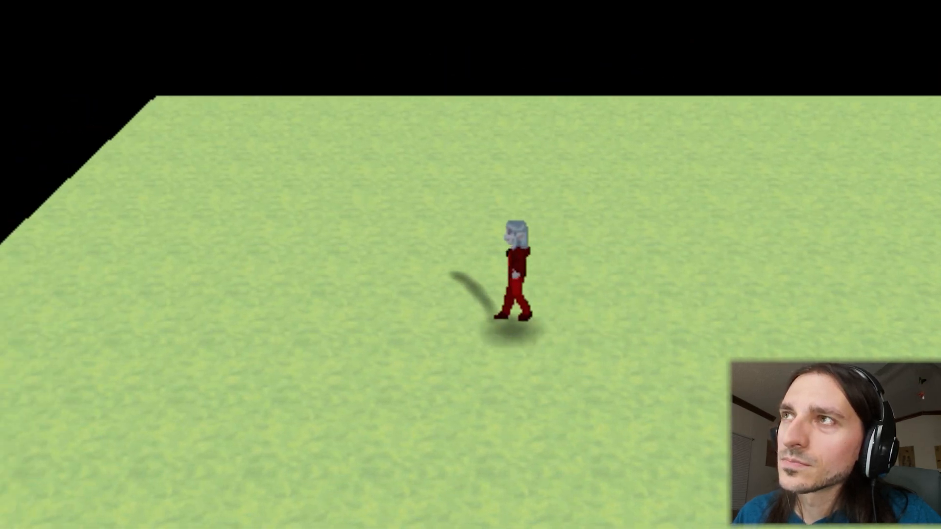
{"action": "key", "text": "Down"}
{"action": "key", "text": "Right"}
{"action": "key", "text": "Up"}
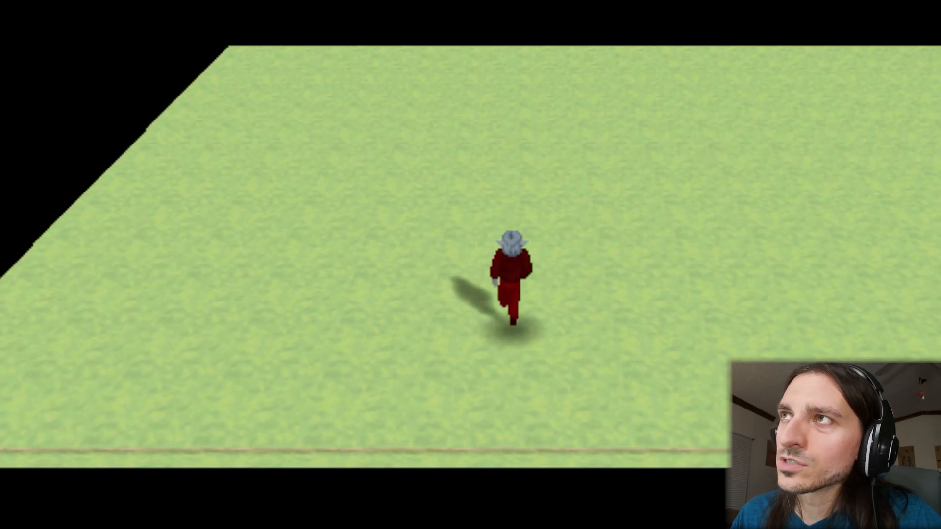
Step: Walk the character sideways and toward the camera on the 3D map to check its side and front sprites
{"action": "key", "text": "Left"}
{"action": "key", "text": "Right"}
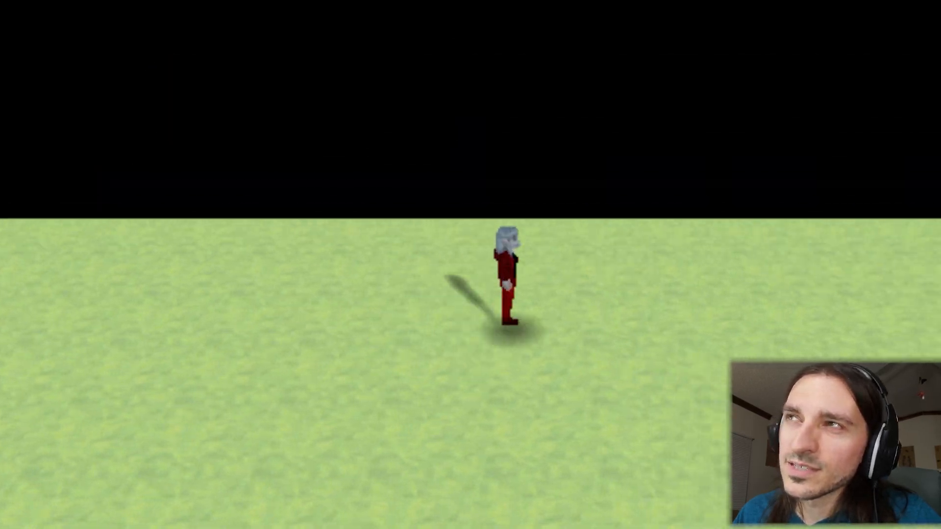
{"action": "key", "text": "Down"}
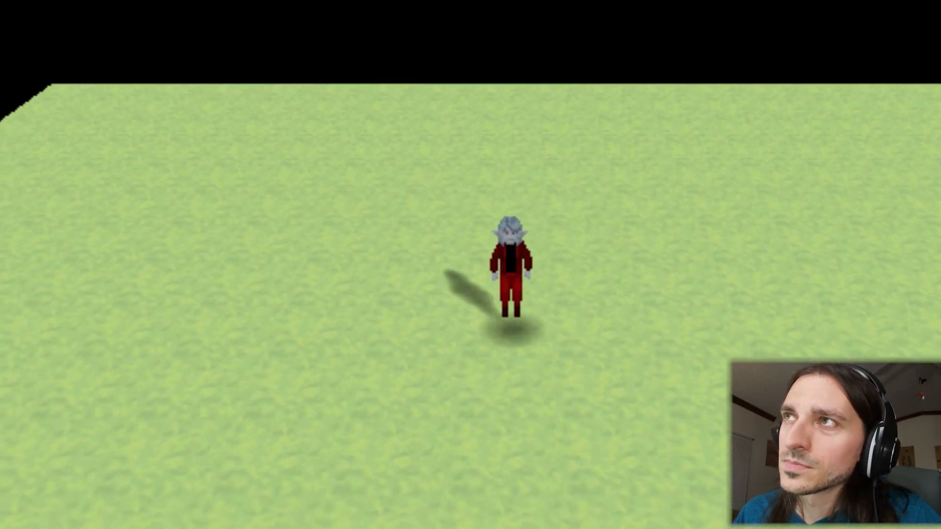
{"action": "key", "text": "Down"}
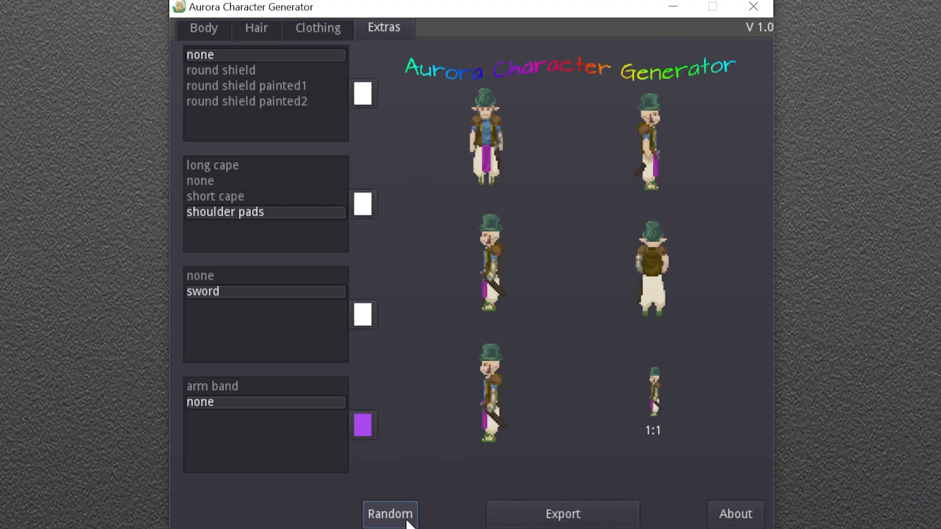
Step: In Aurora Character Generator, randomize the whole character repeatedly to preview different combinations of hair, headgear, clothing, capes, shields and weapons
{"action": "left_click", "coordinate": [397, 521]}
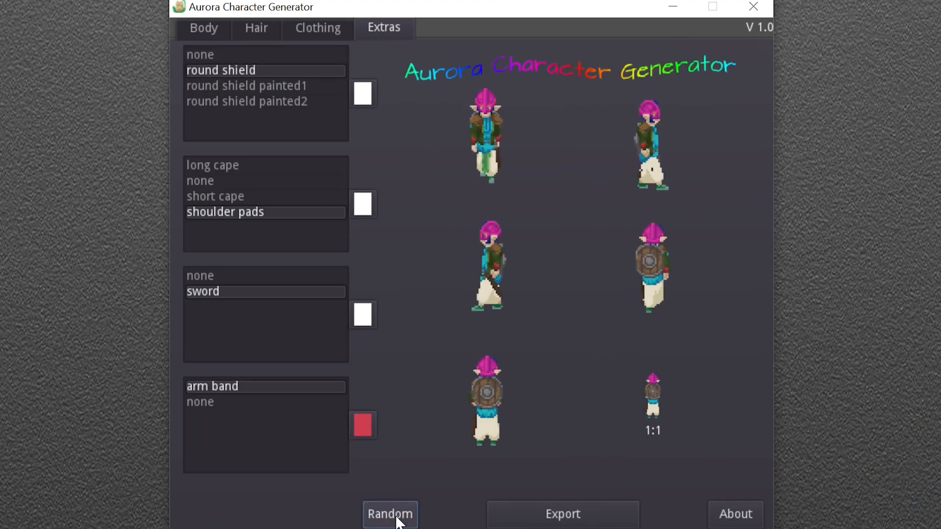
{"action": "left_click", "coordinate": [397, 521]}
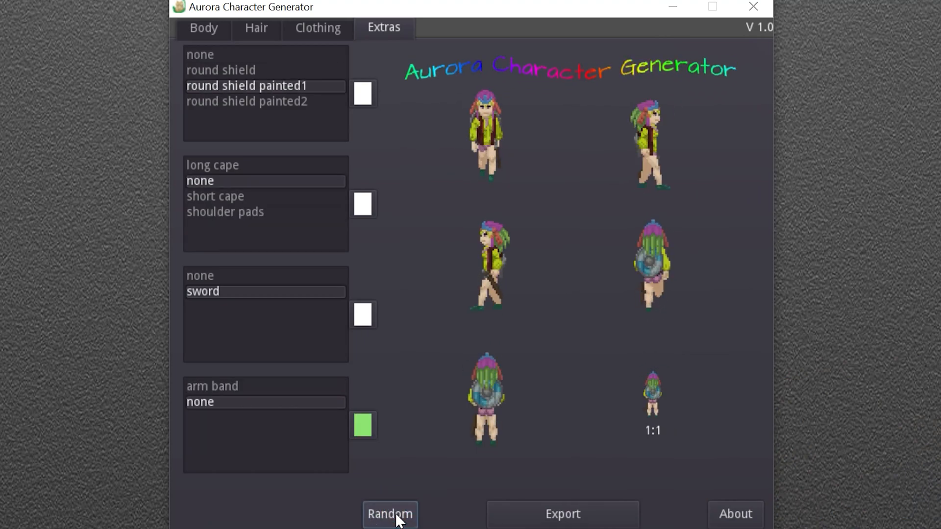
{"action": "left_click", "coordinate": [397, 521]}
{"action": "left_click", "coordinate": [397, 521]}
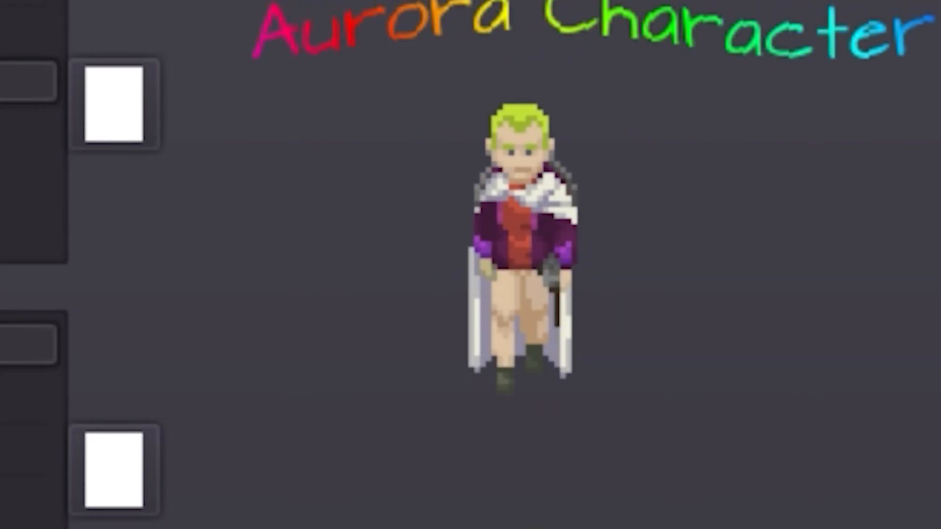
{"action": "left_click", "coordinate": [397, 521]}
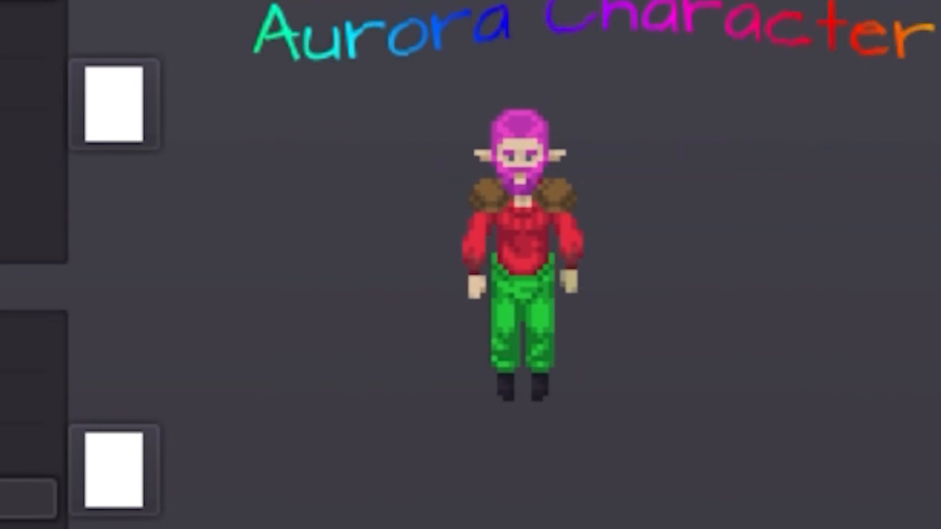
{"action": "left_click", "coordinate": [397, 521]}
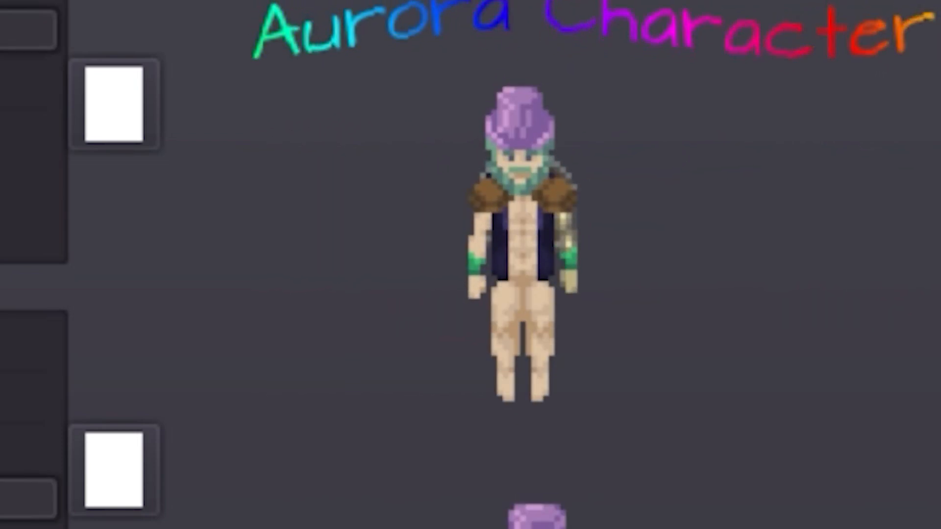
{"action": "left_click", "coordinate": [397, 521]}
{"action": "left_click", "coordinate": [397, 521]}
{"action": "left_click", "coordinate": [397, 521]}
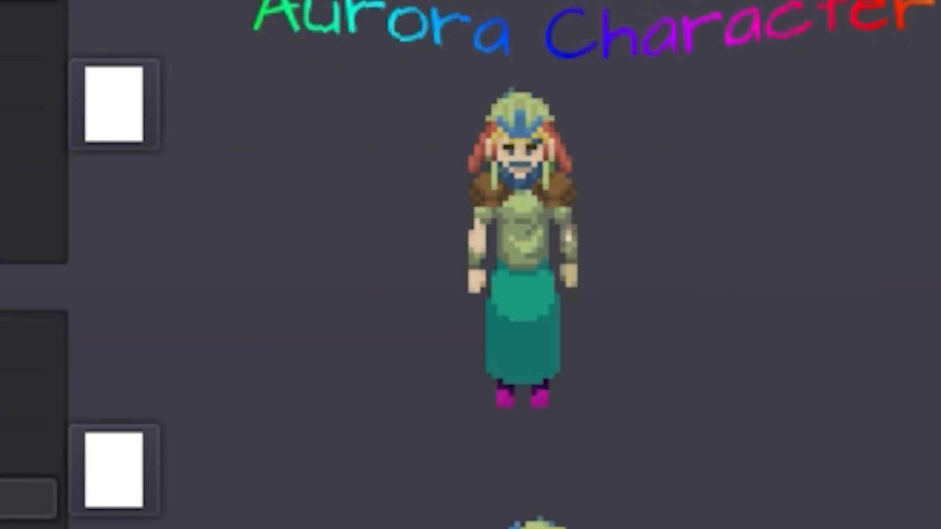
{"action": "left_click", "coordinate": [397, 521]}
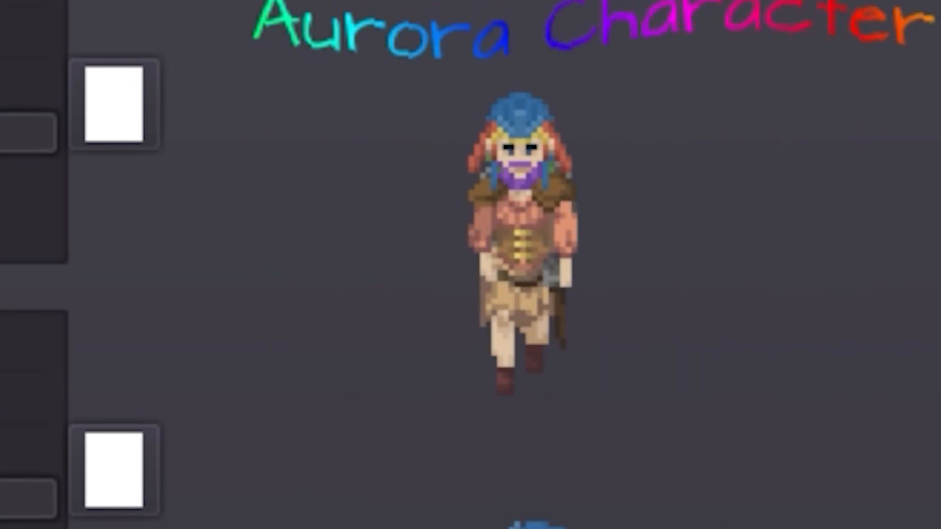
{"action": "left_click", "coordinate": [397, 521]}
{"action": "left_click", "coordinate": [397, 521]}
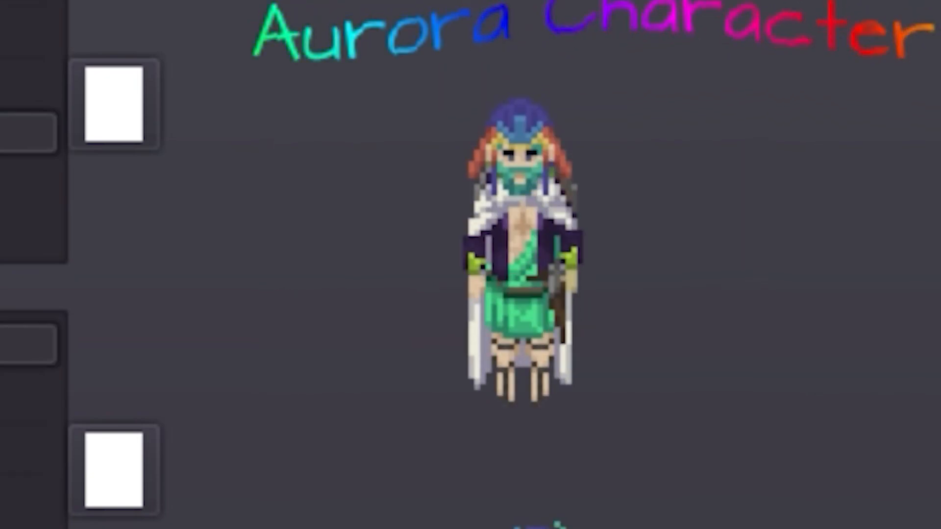
{"action": "left_click", "coordinate": [397, 521]}
{"action": "left_click", "coordinate": [396, 521]}
{"action": "left_click", "coordinate": [397, 521]}
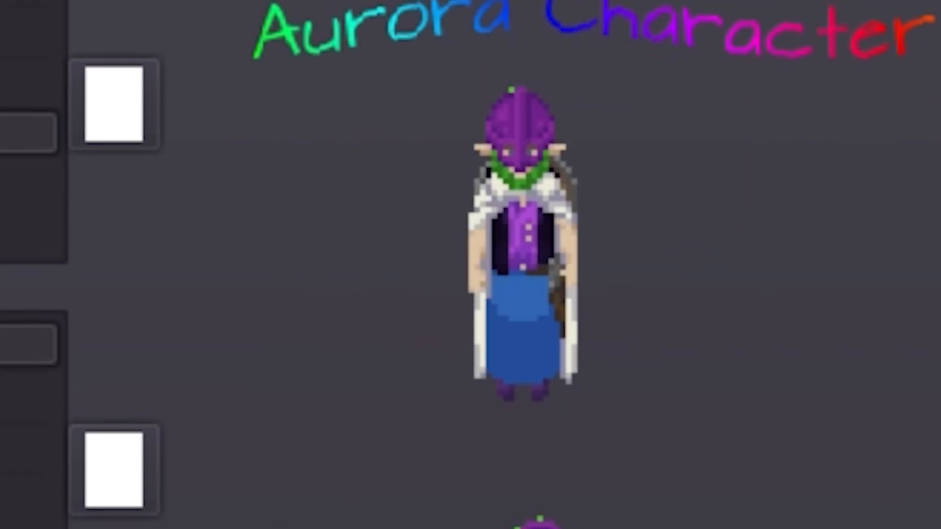
{"action": "left_click", "coordinate": [397, 521]}
{"action": "left_click", "coordinate": [397, 521]}
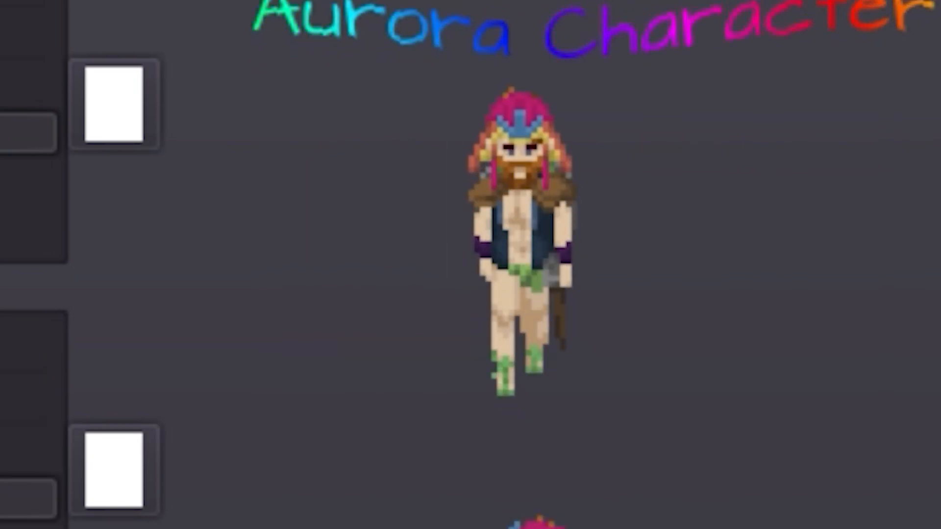
{"action": "left_click", "coordinate": [397, 521]}
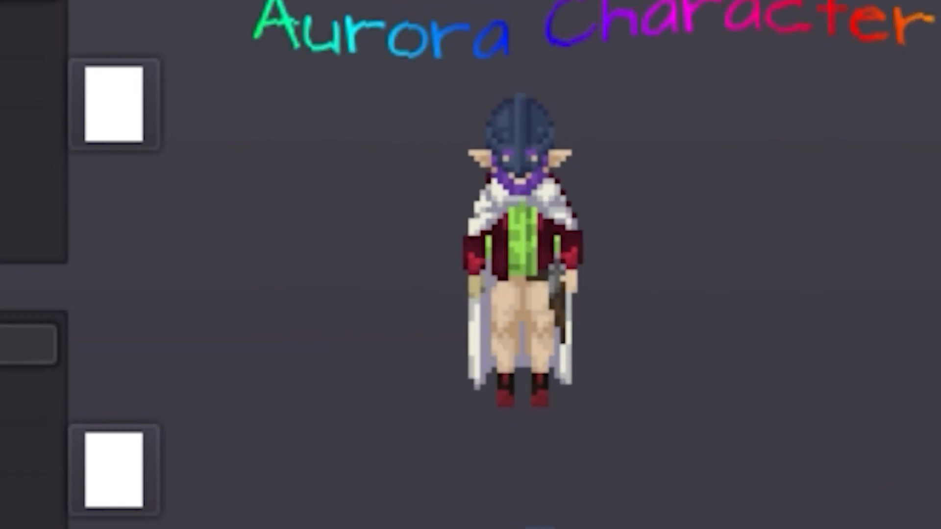